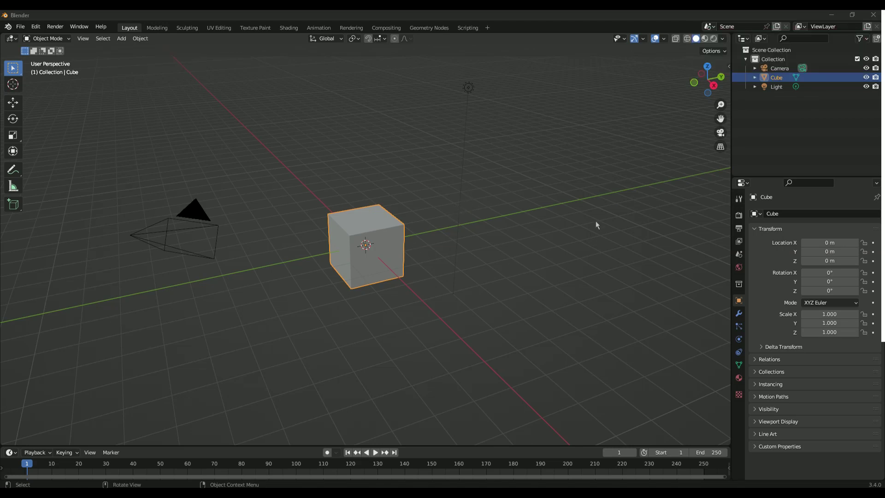
- Search the add-on preferences for "Pro", expand the Procedural Landscapes entry to check it, and close the preferences
click(35, 26)
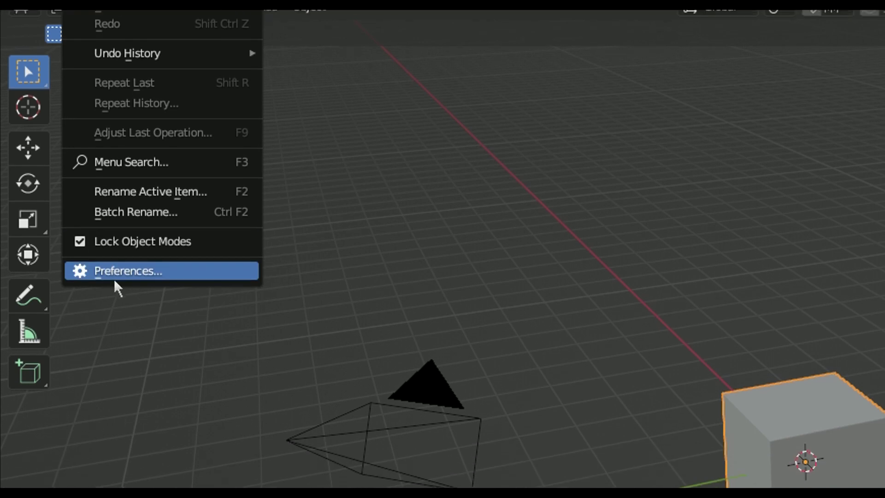
click(114, 277)
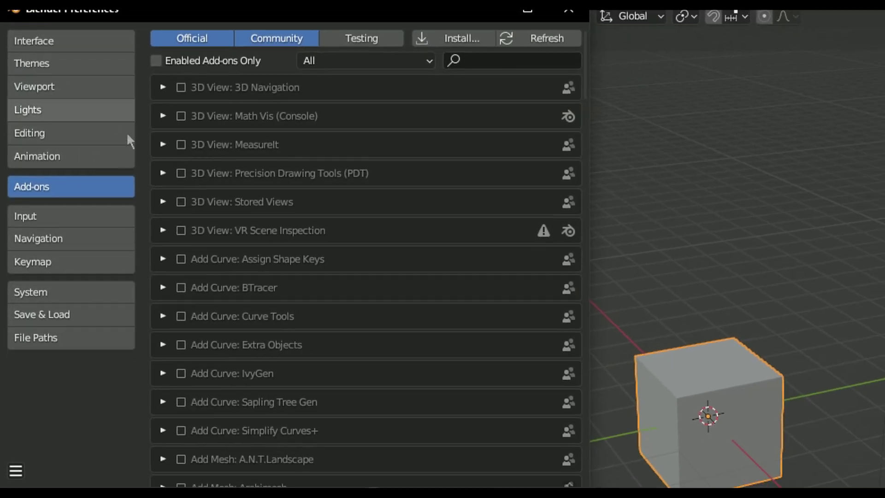
click(396, 76)
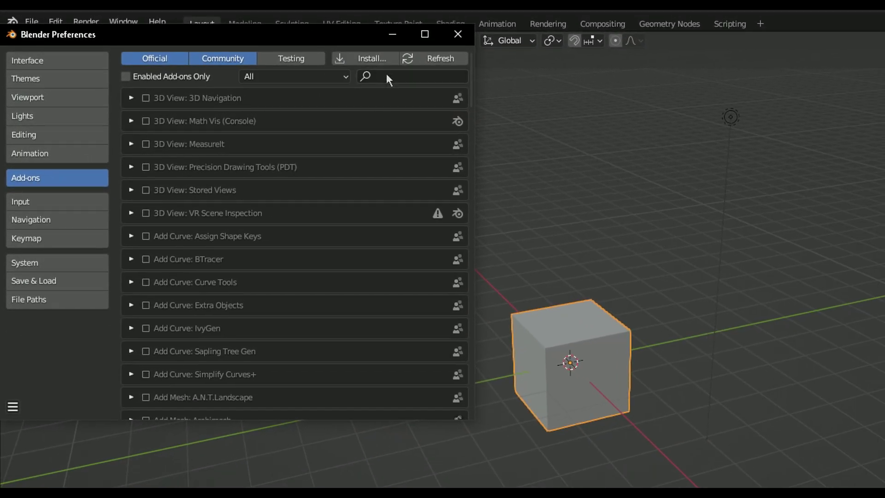
text(Pro)
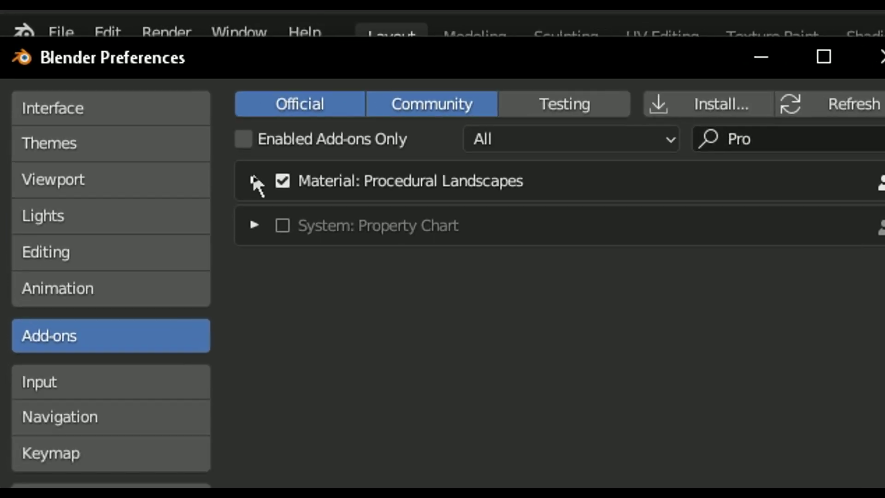
click(131, 97)
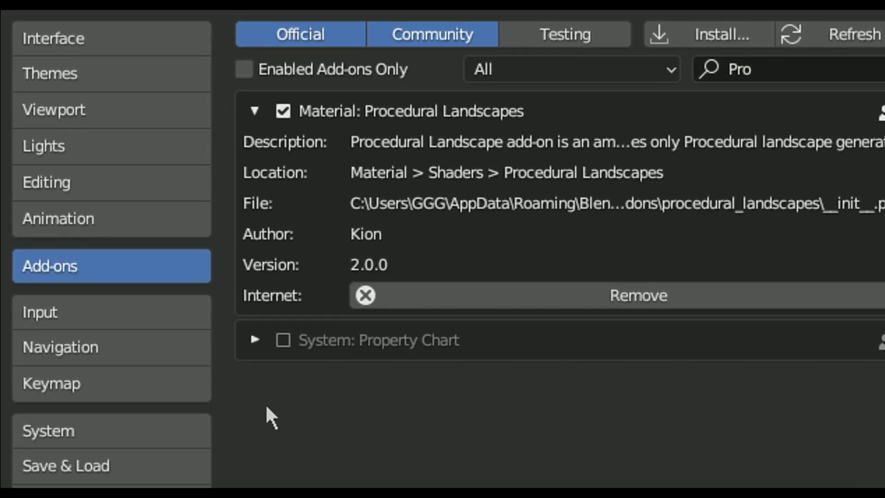
click(28, 391)
click(116, 315)
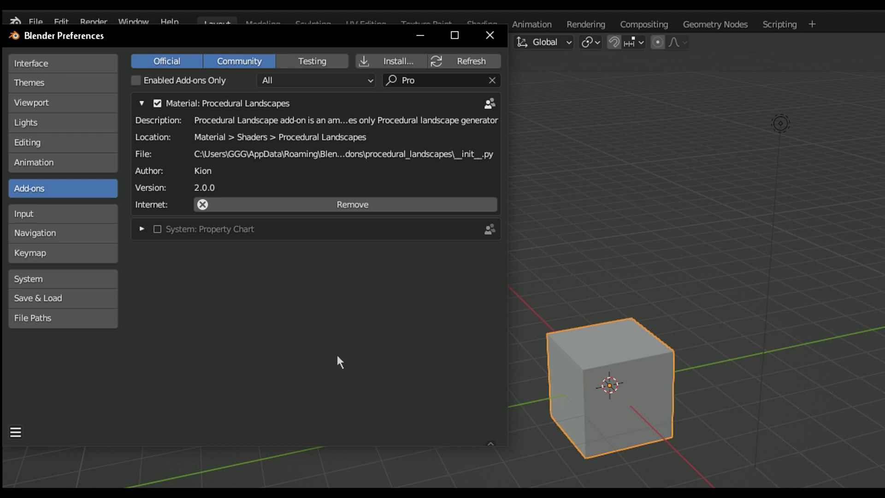
click(488, 40)
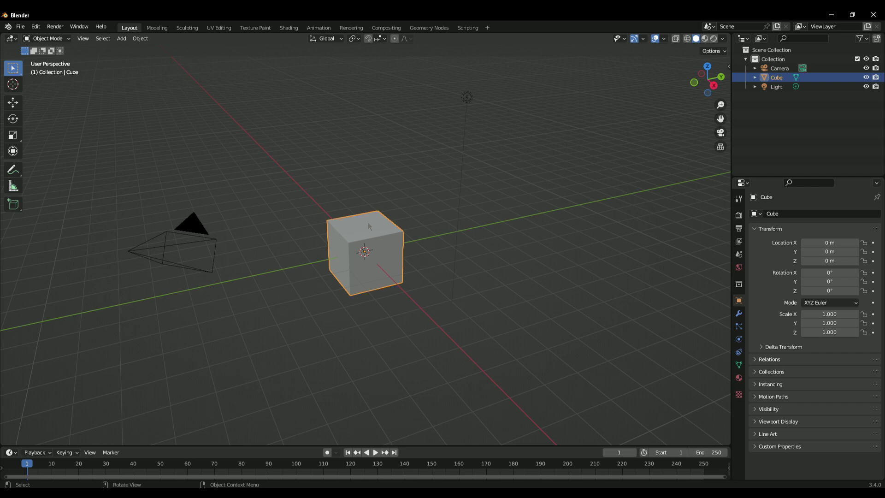
- Delete the default cube and import a landscape with the Procedural Landscapes add-on
key(x)
click(316, 201)
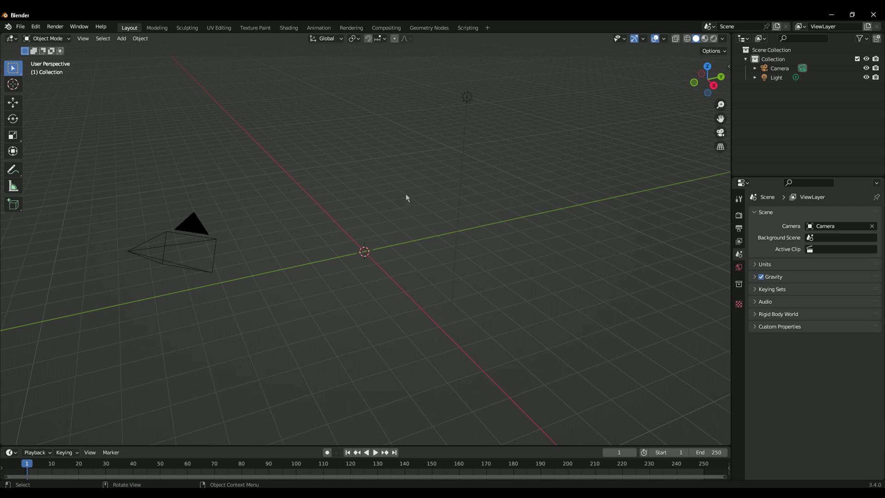
key(n)
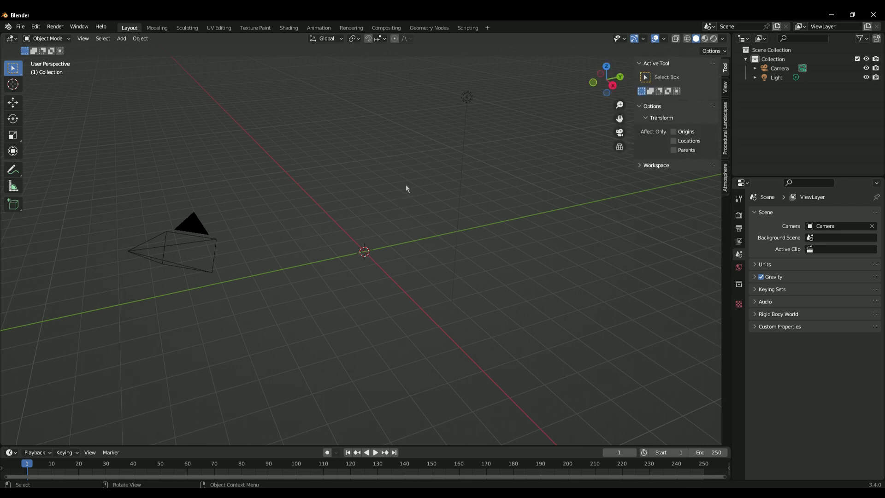
click(725, 134)
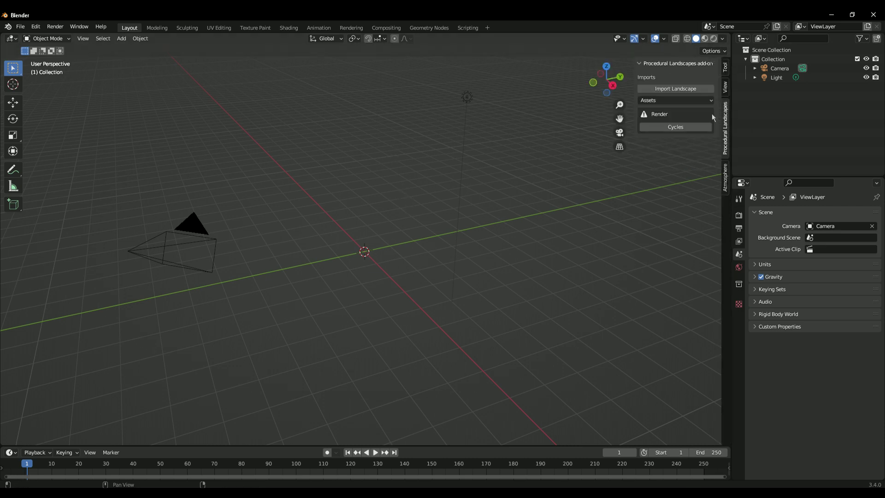
click(673, 90)
- Switch the 3D viewport to Rendered shading to display the imported landscape's material
scroll(374, 262, up, 5)
middle_drag(397, 254, 441, 263)
key(z)
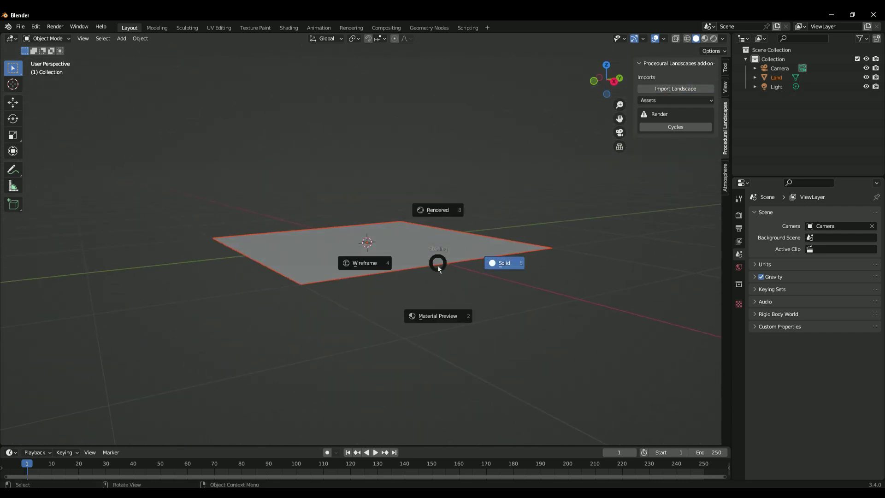
click(440, 160)
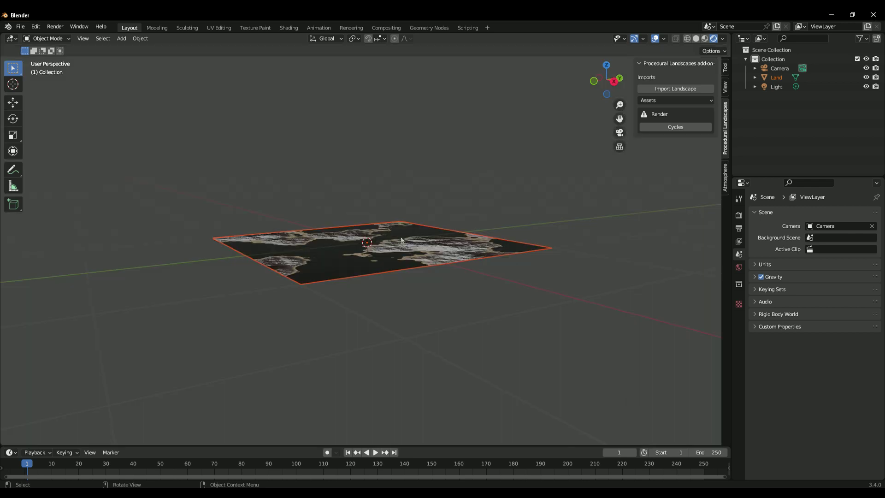
mouse_move(511, 255)
middle_down()
mouse_move(518, 275)
mouse_move(516, 261)
middle_up()
scroll(476, 250, up, 3)
middle_drag(442, 281, 372, 260)
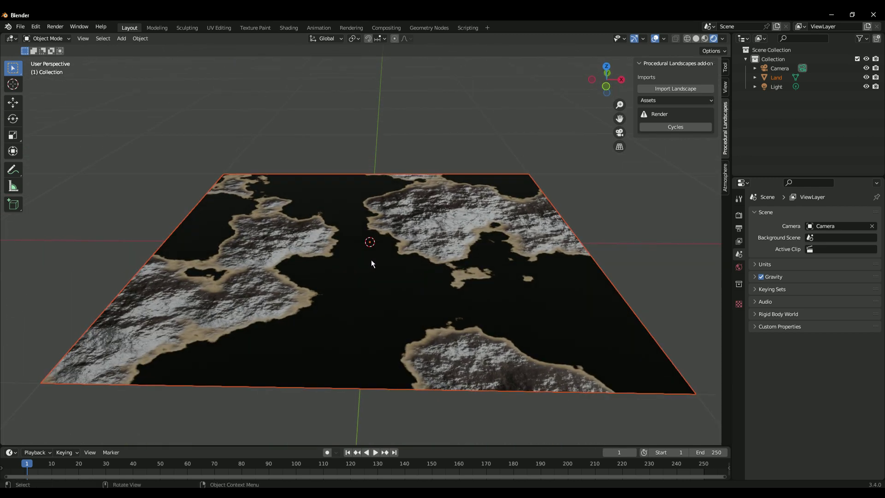
- Scale the Land plane uniformly by a factor of 10
scroll(408, 249, down, 6)
scroll(408, 248, down, 9)
text(s)
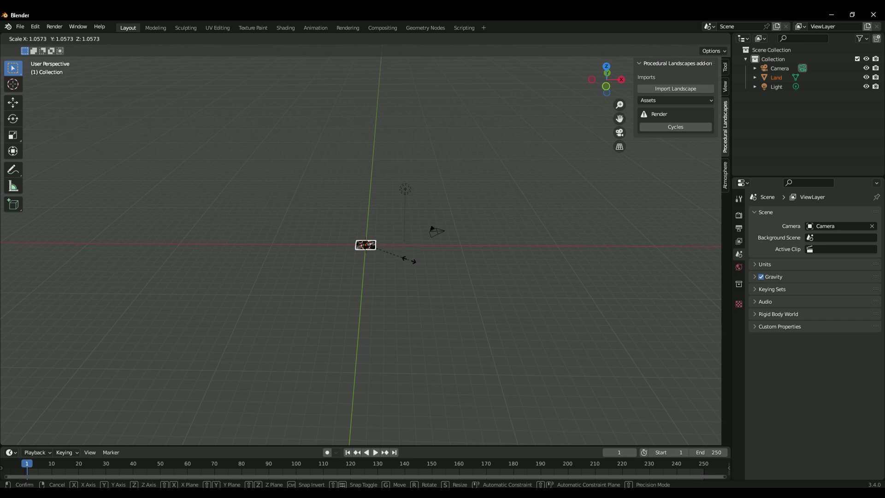
text(10)
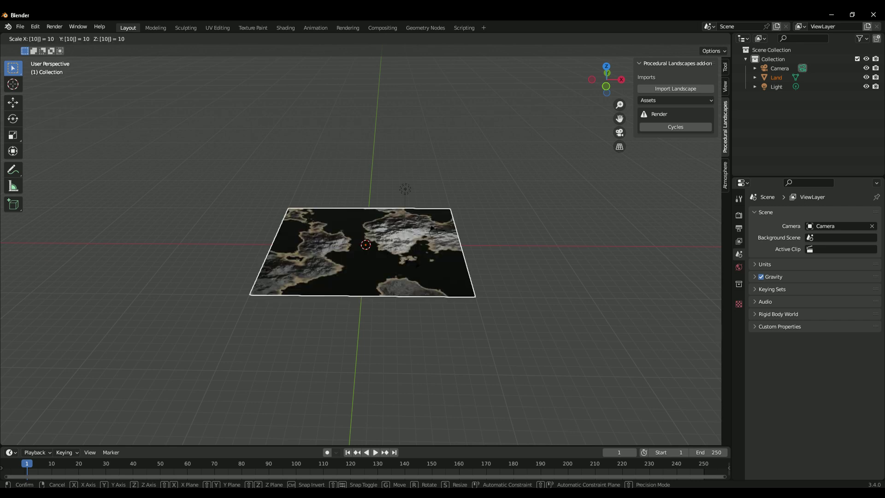
key(Return)
scroll(405, 331, up, 6)
middle_drag(341, 314, 275, 340)
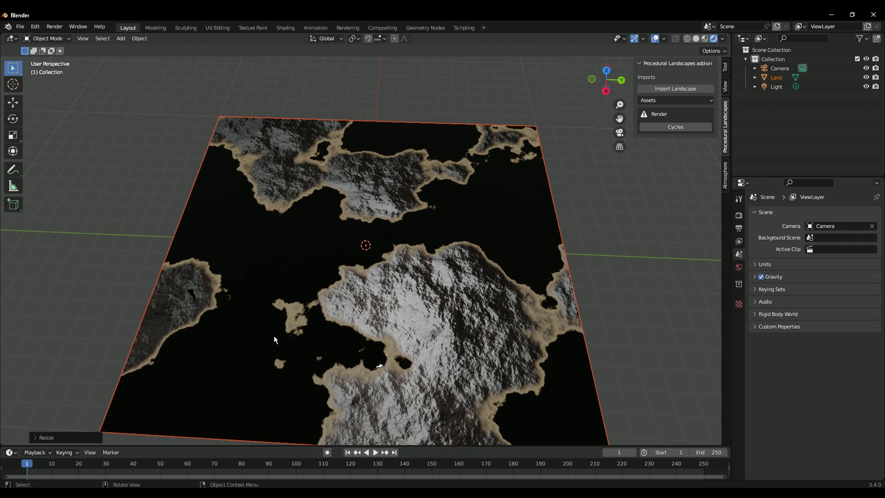
scroll(327, 278, up, 5)
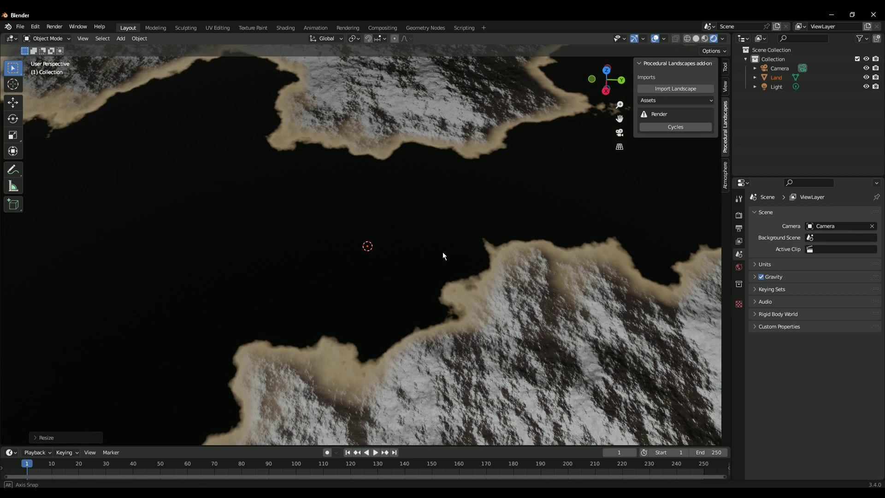
middle_drag(442, 253, 518, 254)
- Select the Land object and apply the Procedural Landscapes add-on's Cycles render setup
click(517, 254)
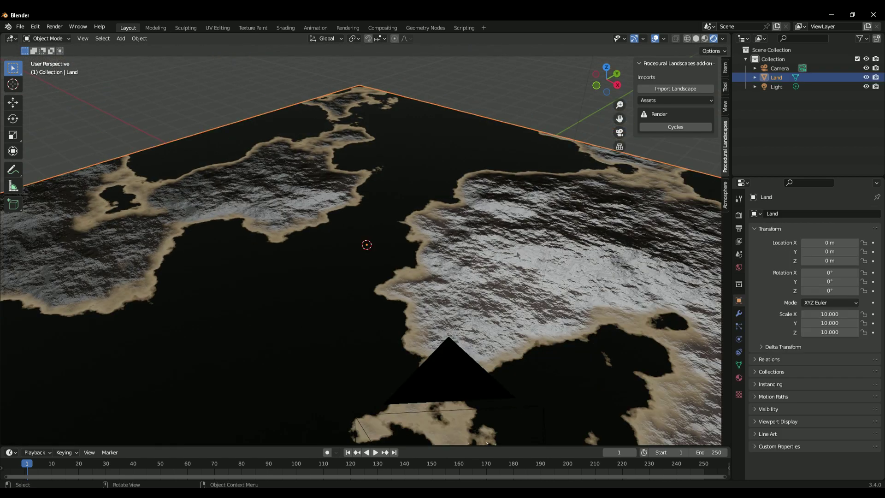
click(672, 131)
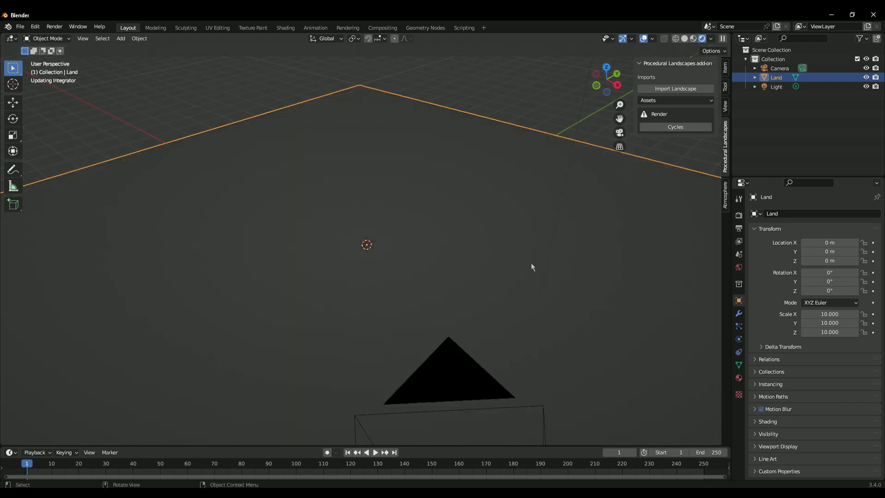
middle_drag(603, 247, 679, 96)
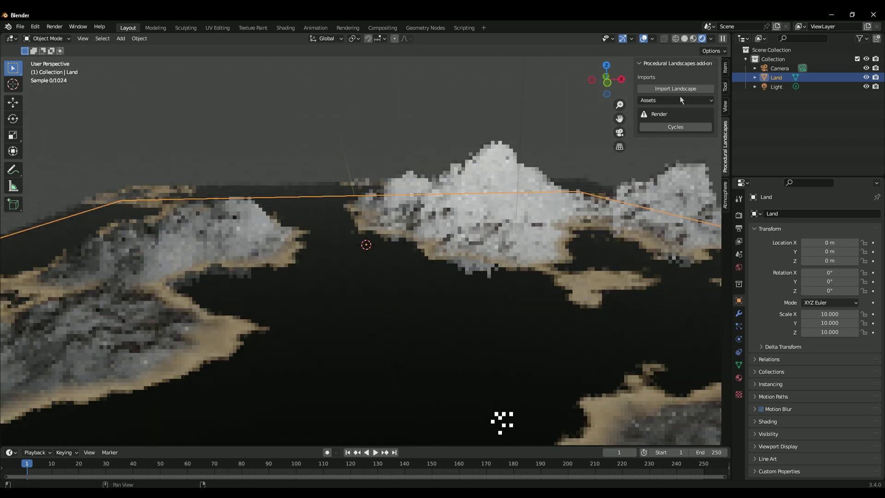
- Set the maximum samples to 5 for both viewport and render, and enable viewport denoising
click(740, 378)
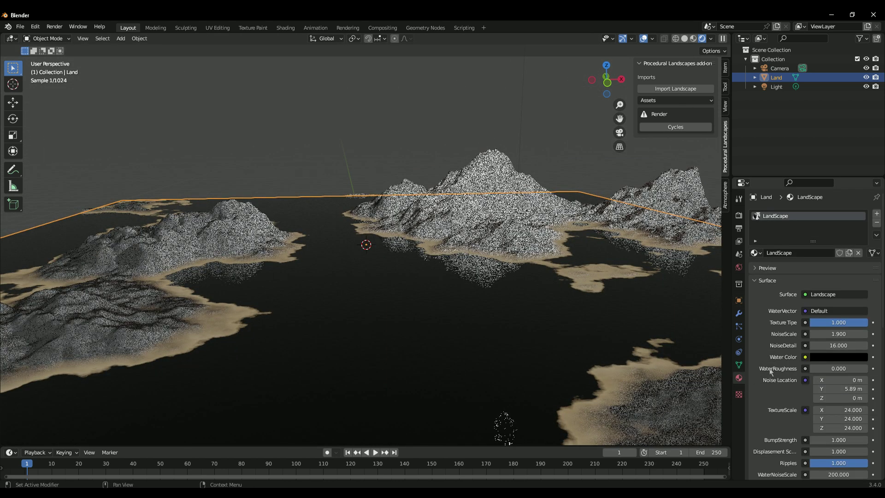
click(740, 215)
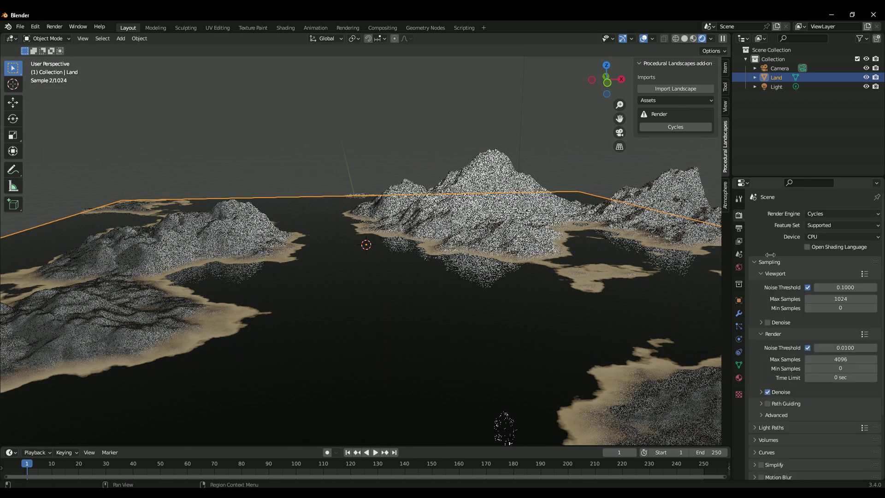
click(847, 298)
text(5)
key(Return)
double_click(841, 360)
text(5)
key(Return)
click(768, 322)
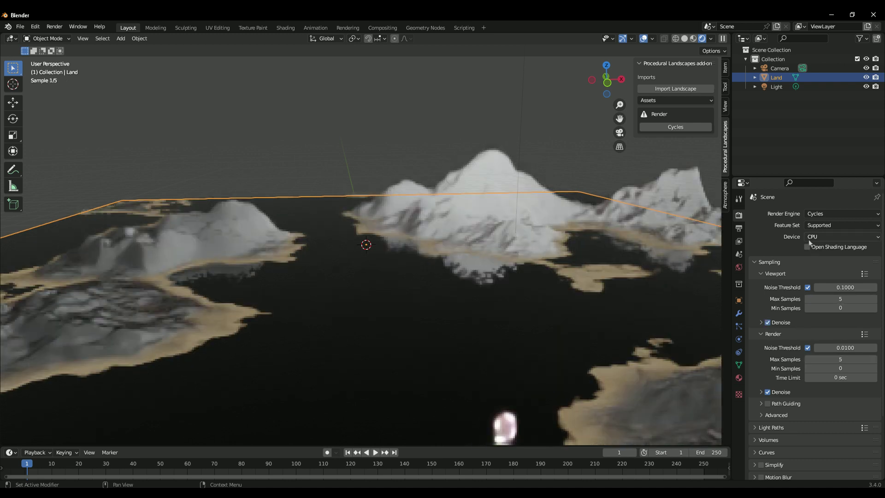
click(816, 237)
- Review the surface settings of the landscape material, from texture type to water detail and strength
click(740, 378)
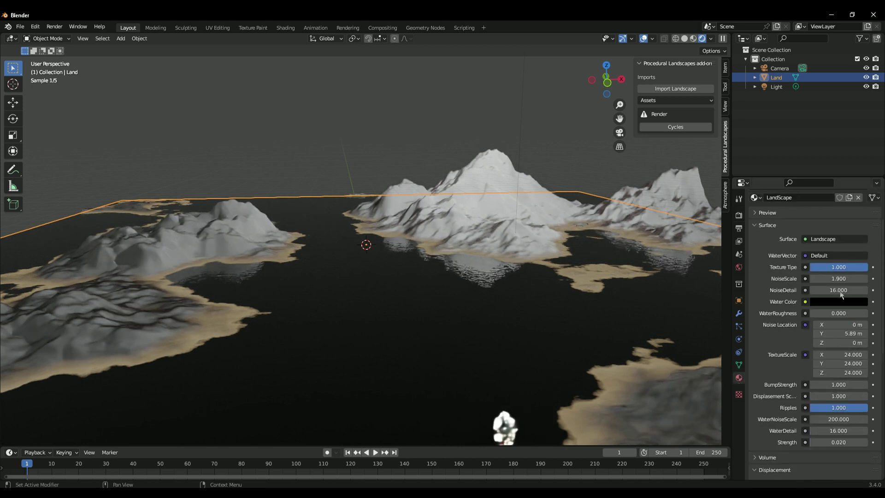
scroll(784, 364, down, 4)
click(757, 397)
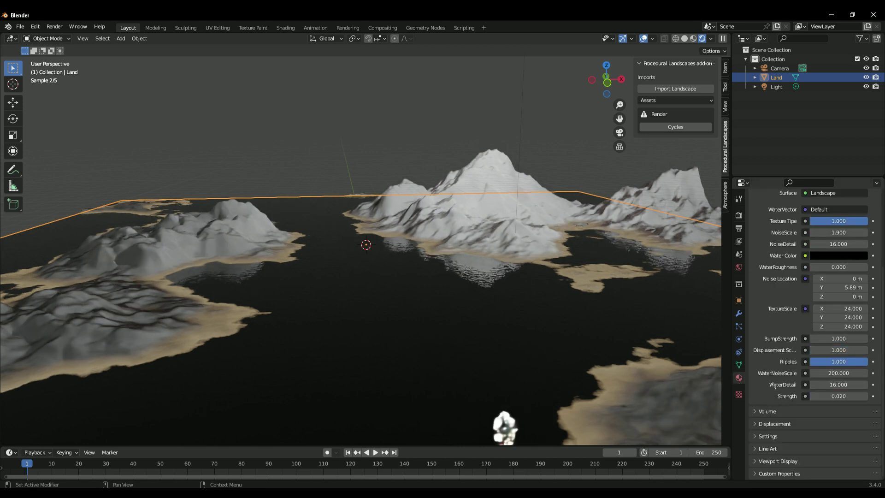
scroll(778, 353, up, 3)
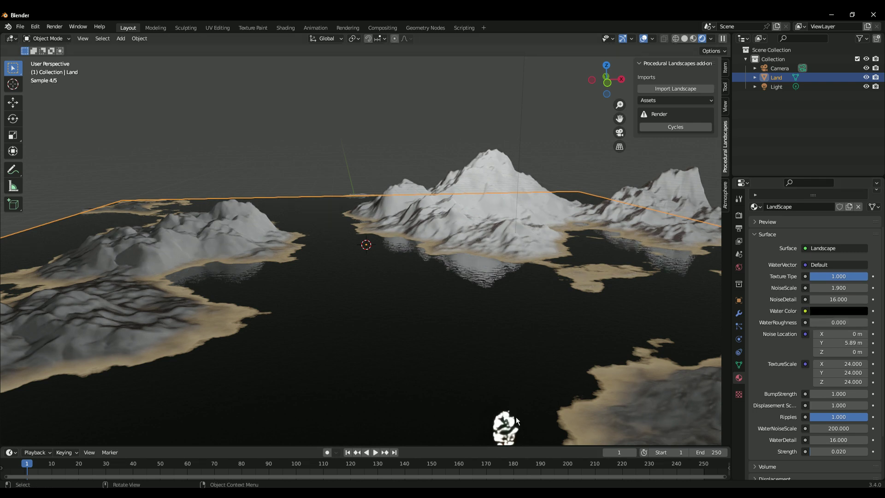
- Delete the default light above the landscape
middle_drag(497, 231, 487, 358)
drag(471, 147, 527, 186)
key(Delete)
mouse_move(538, 215)
middle_down()
mouse_move(536, 320)
mouse_move(539, 229)
middle_up()
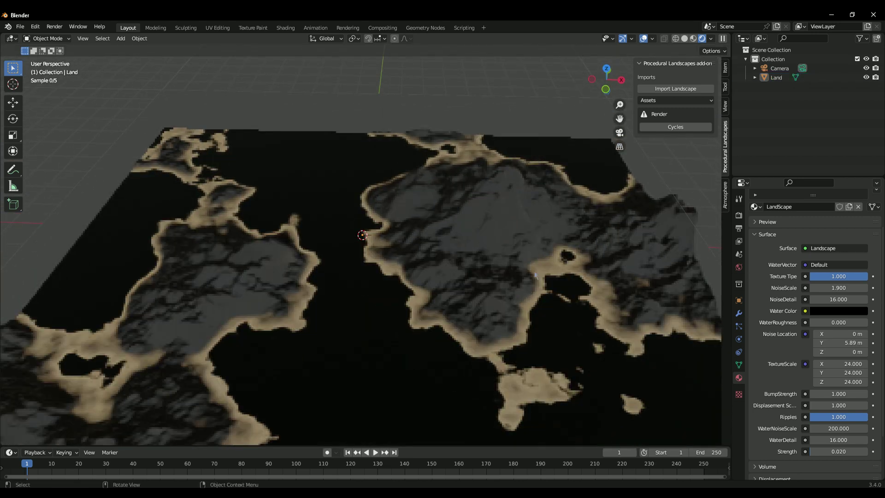
- Assign an Environment Texture to the color of the world background
click(544, 233)
click(739, 267)
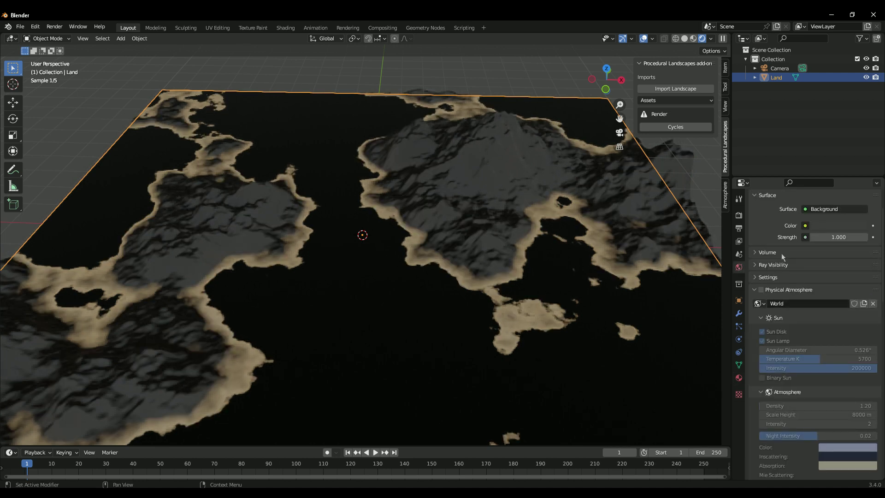
scroll(784, 254, up, 3)
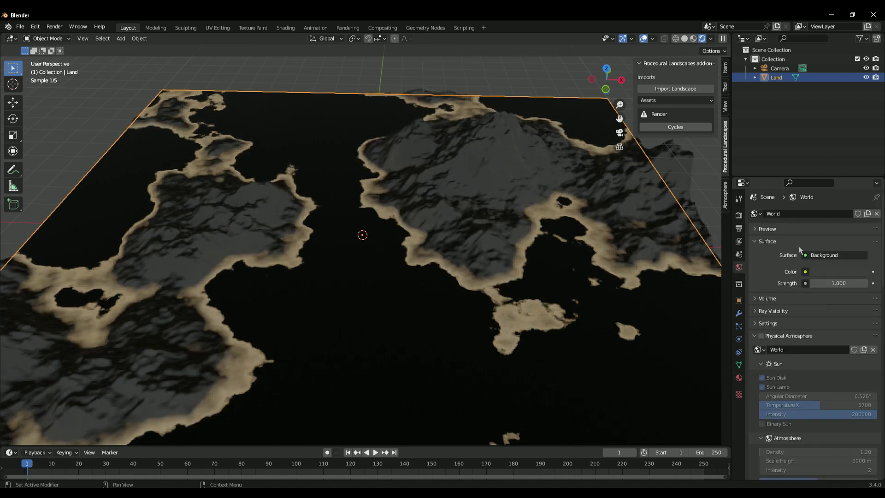
click(806, 272)
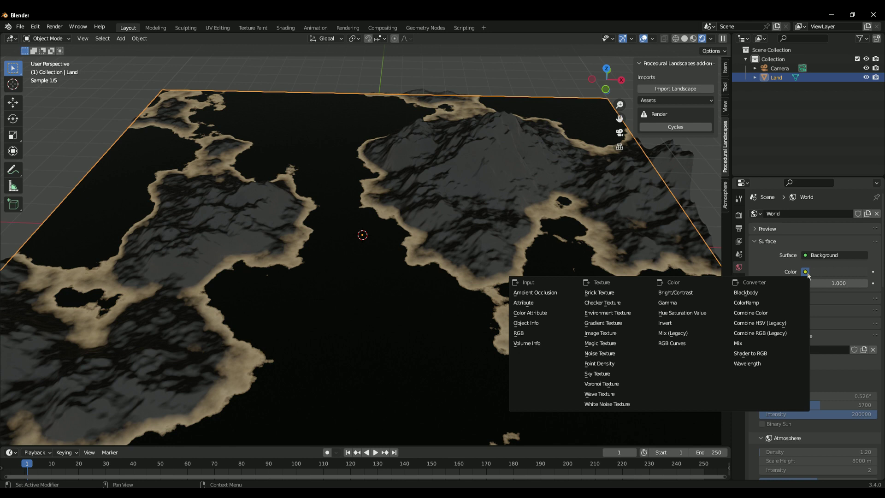
click(603, 314)
- Load hilly_terrain_01_4k.exr from the HDRIs folder as the world's environment image
click(853, 283)
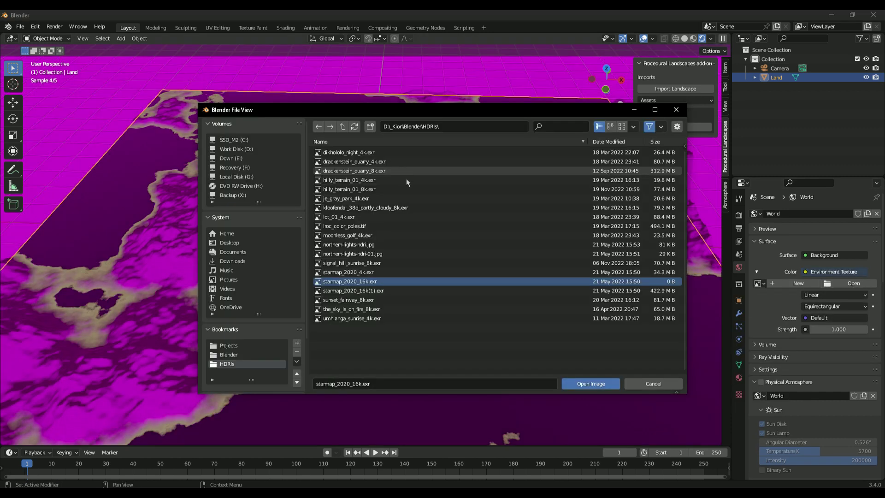
click(407, 180)
double_click(407, 180)
middle_drag(441, 286, 461, 262)
middle_drag(106, 211, 373, 256)
- Search the add-on preferences for "Node", expand the Node Wrangler entry to check it, and close the preferences
click(35, 26)
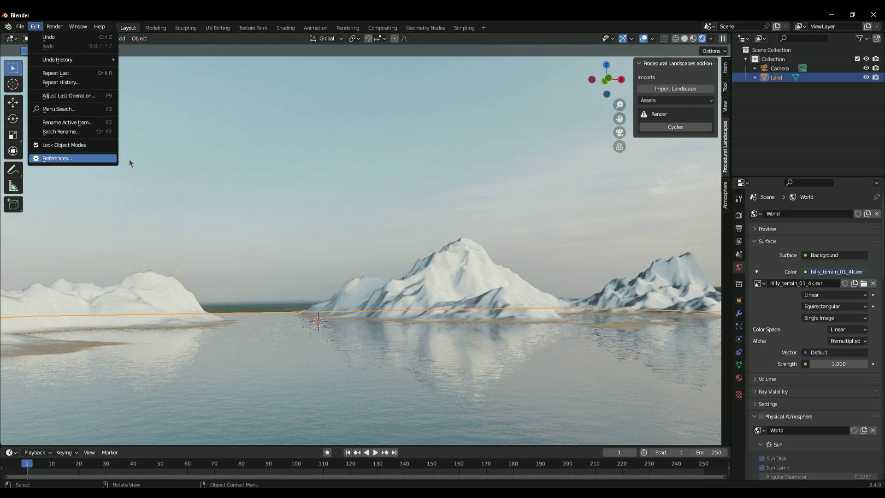
click(105, 158)
click(260, 59)
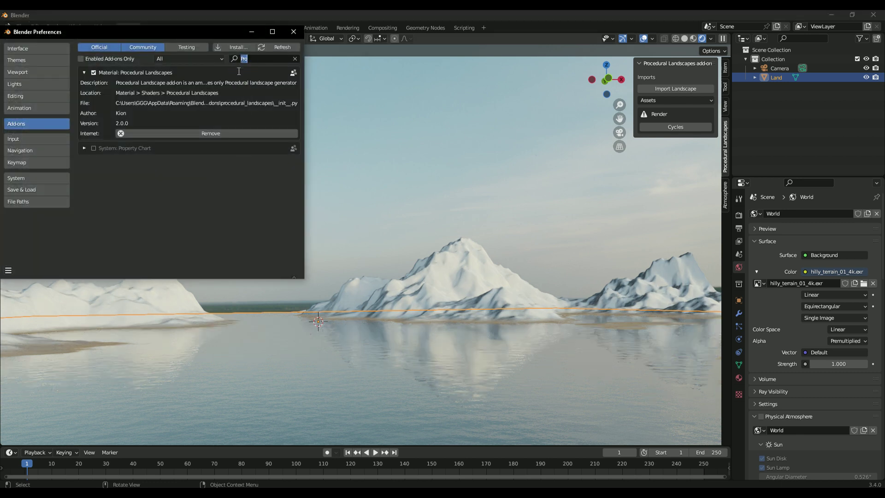
text(Node)
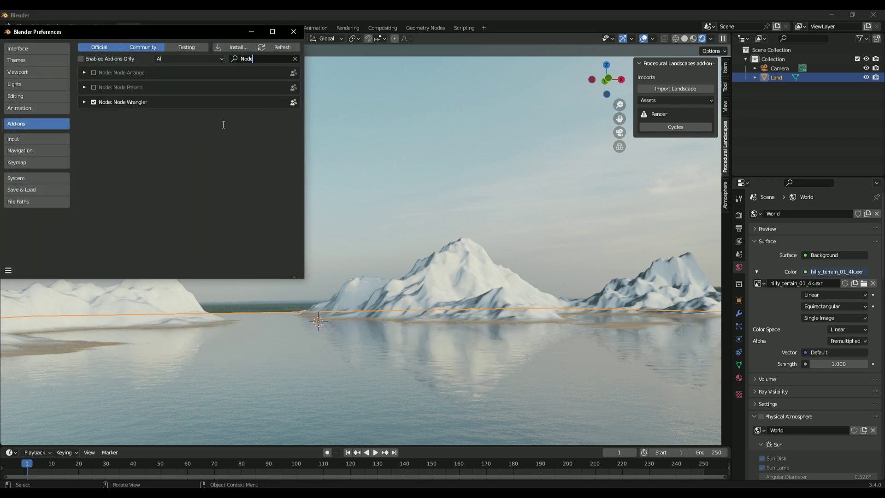
click(84, 103)
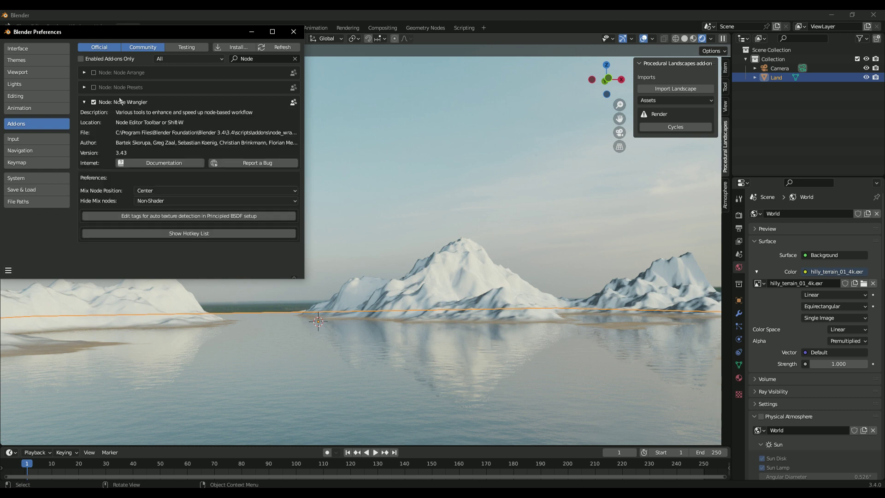
click(8, 270)
click(293, 32)
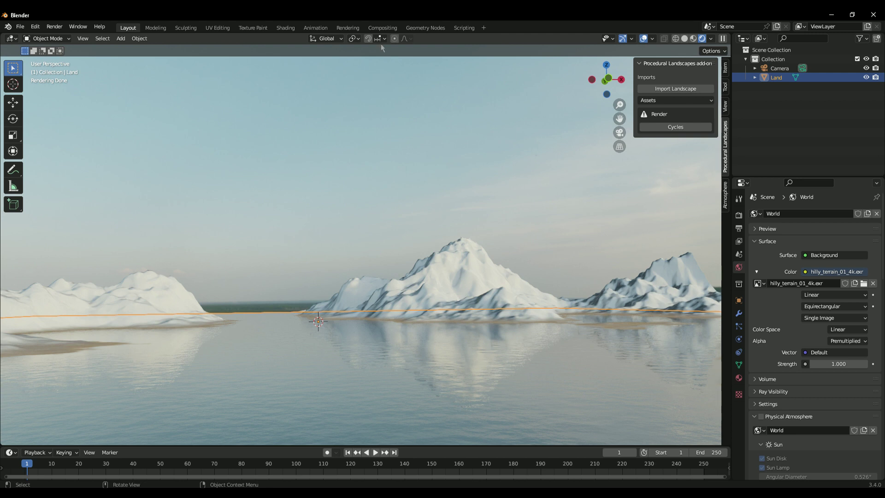
- Switch to the Shading workspace and display the World shader nodes instead of the landscape's material nodes
click(294, 29)
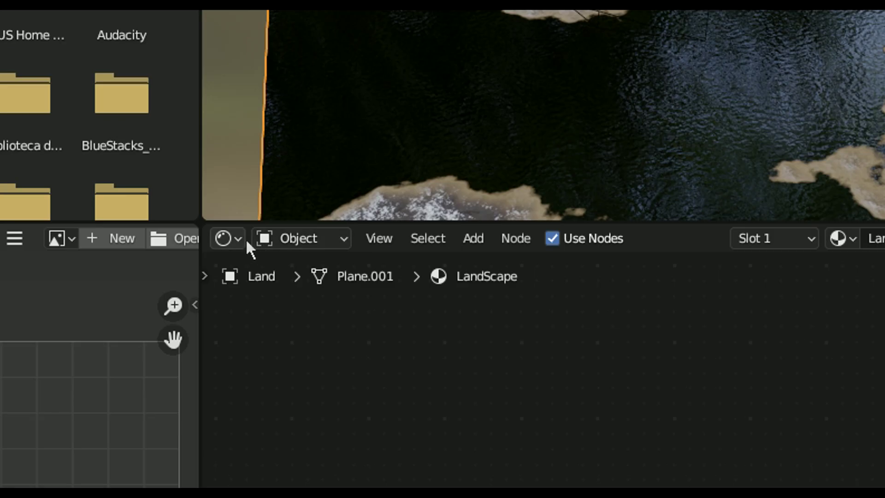
click(172, 294)
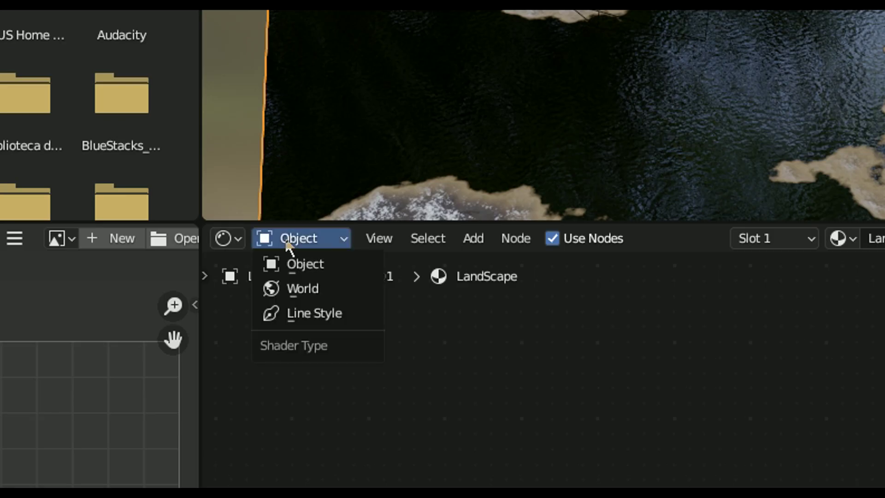
click(300, 290)
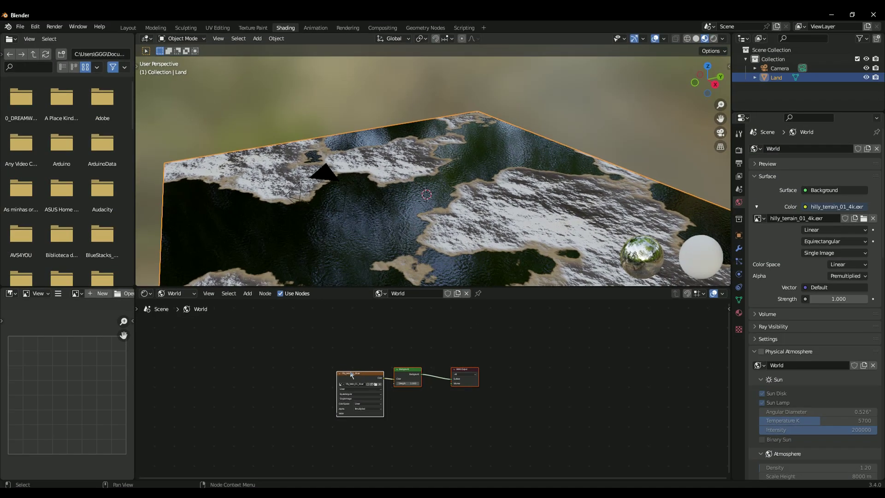
- Add Texture Coordinate and Mapping nodes feeding the hilly_terrain_01_4k.exr environment texture with Node Wrangler
key(ctrl+t)
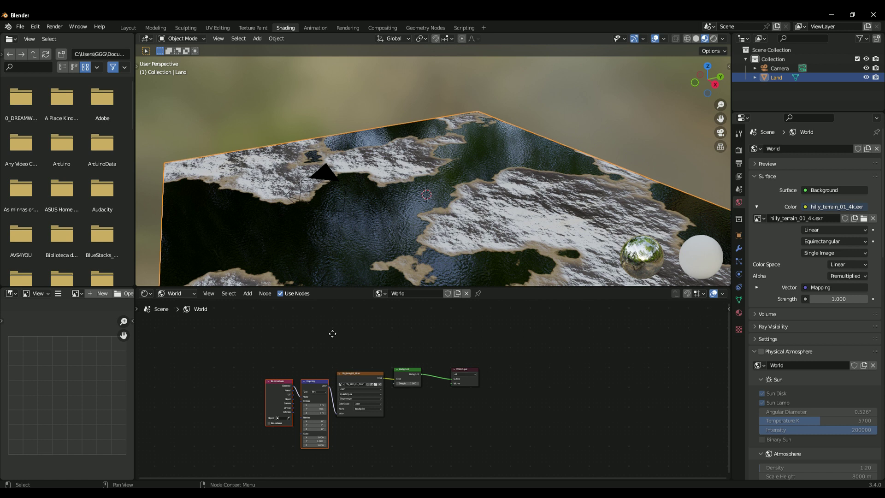
key(Home)
scroll(341, 392, up, 2)
click(347, 338)
shift+click(278, 336)
mouse_move(336, 336)
mouse_down()
mouse_move(331, 315)
mouse_move(322, 321)
mouse_up()
click(274, 329)
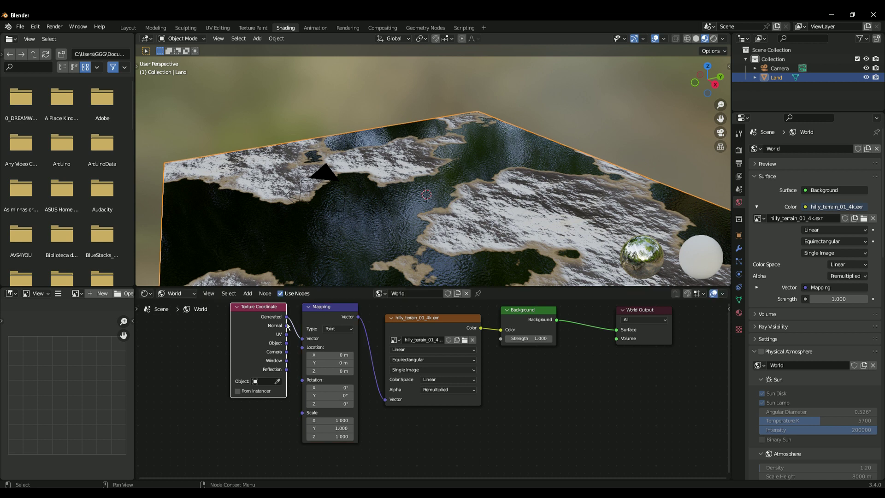
- Preview the landscape with rendered shading and align the active camera to a low view across the water towards the mountains
key(z)
click(378, 203)
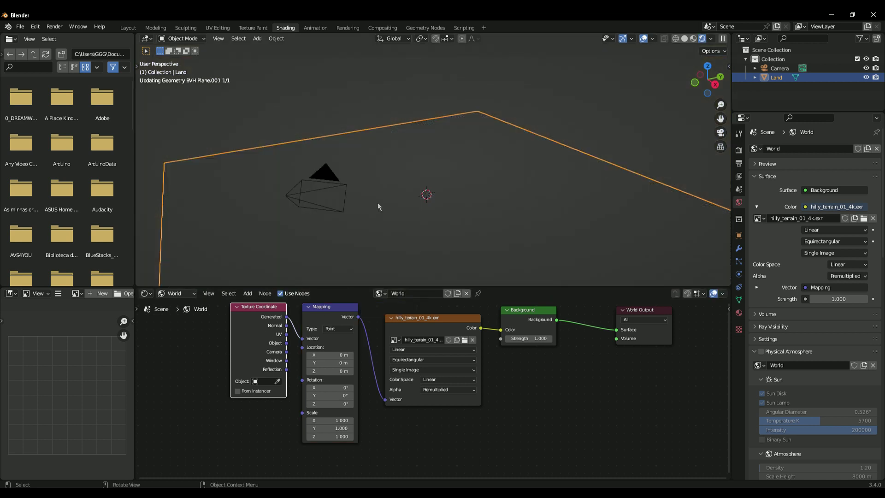
mouse_move(474, 208)
middle_down()
mouse_move(447, 178)
mouse_move(460, 181)
mouse_move(462, 222)
mouse_move(490, 195)
mouse_move(521, 212)
mouse_move(490, 234)
mouse_move(460, 212)
middle_up()
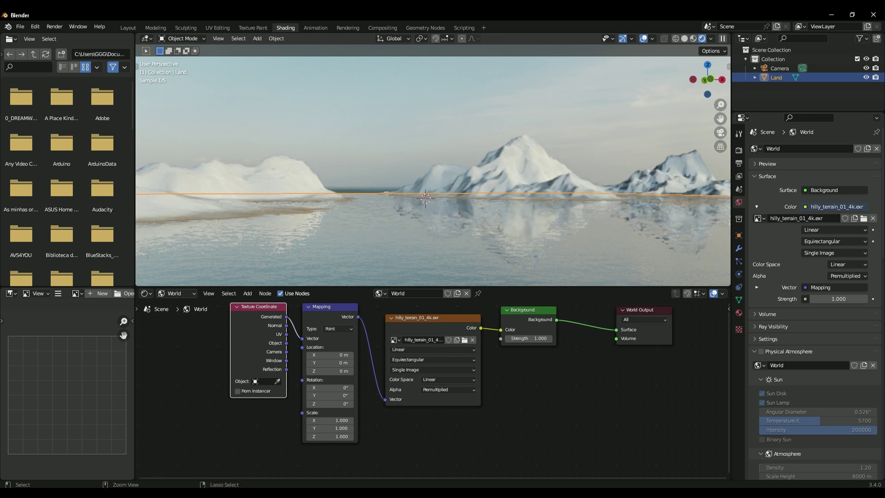
key(KP_0)
click(218, 39)
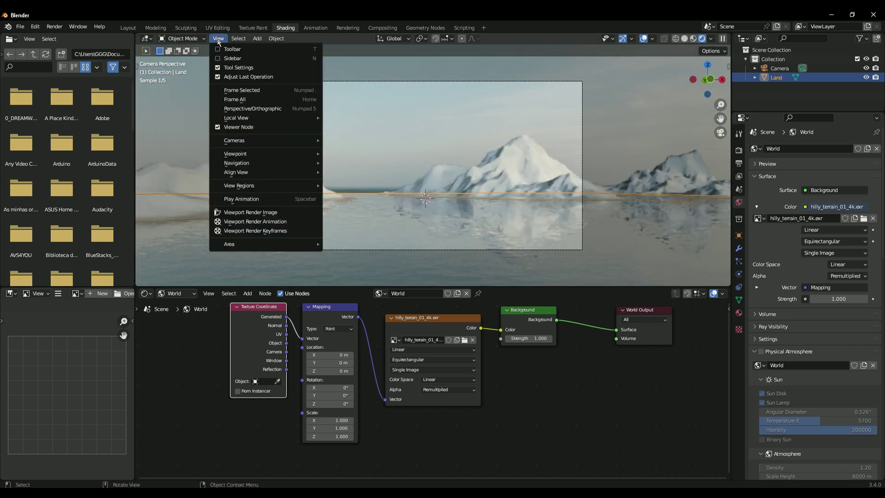
mouse_move(249, 172)
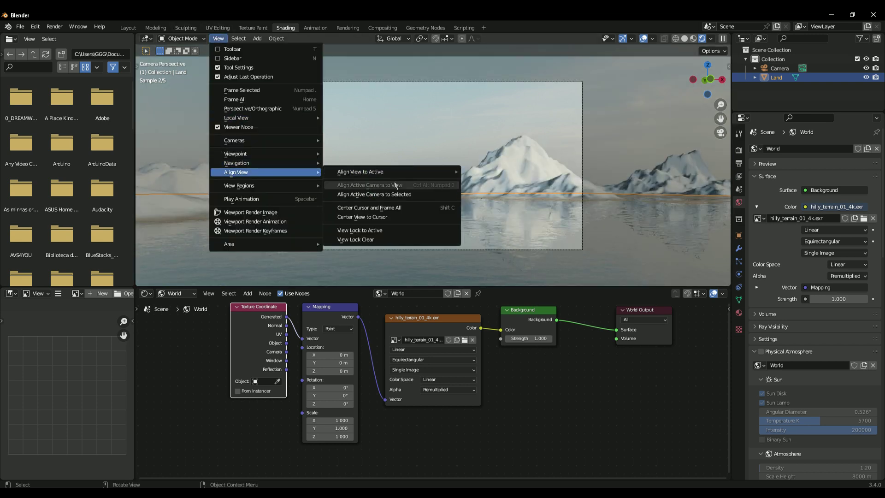
click(374, 194)
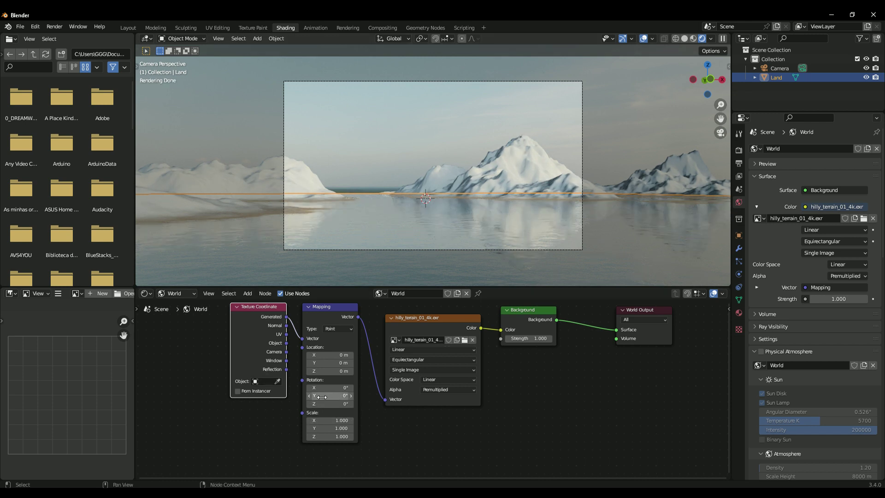
- Set the Mapping node's X rotation to 2.9° and return to the Layout workspace
click(340, 385)
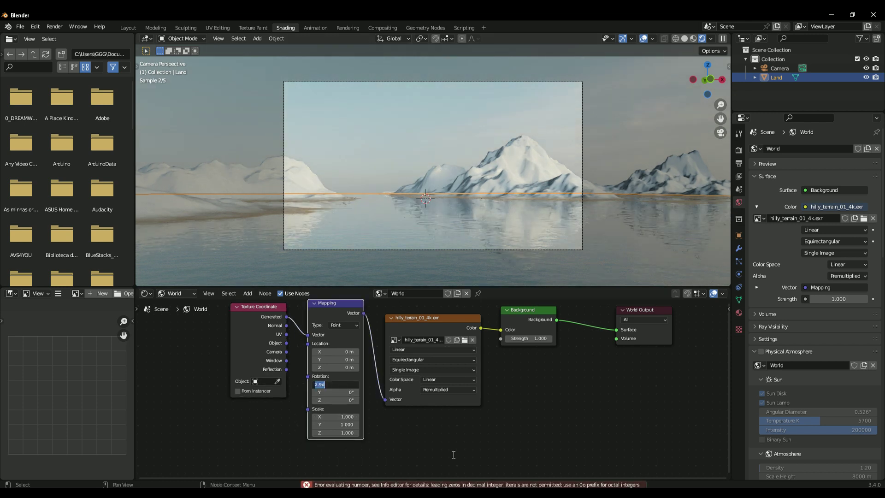
key(Return)
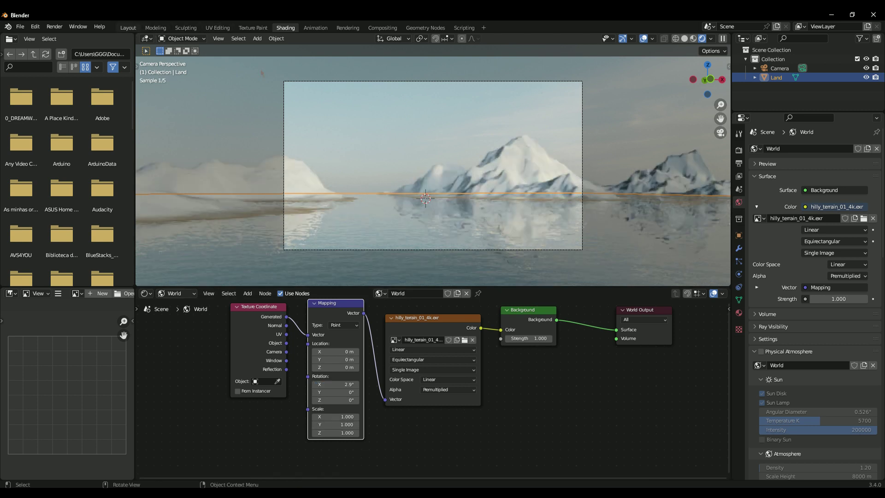
click(133, 28)
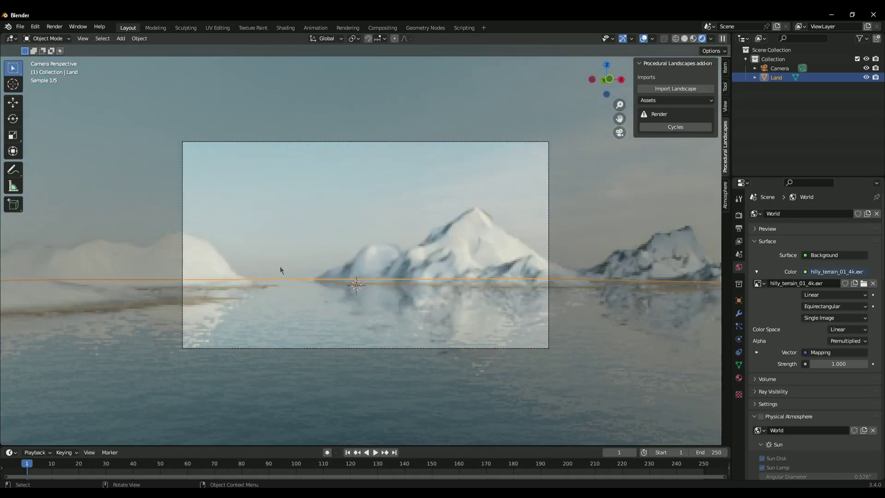
- Save the project as Landscape.blend
key(ctrl+s)
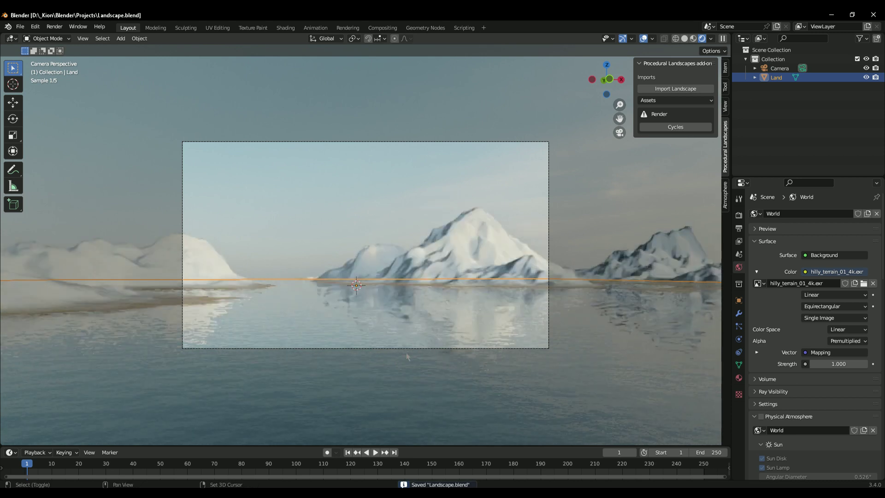
shift+middle_drag(406, 353, 408, 366)
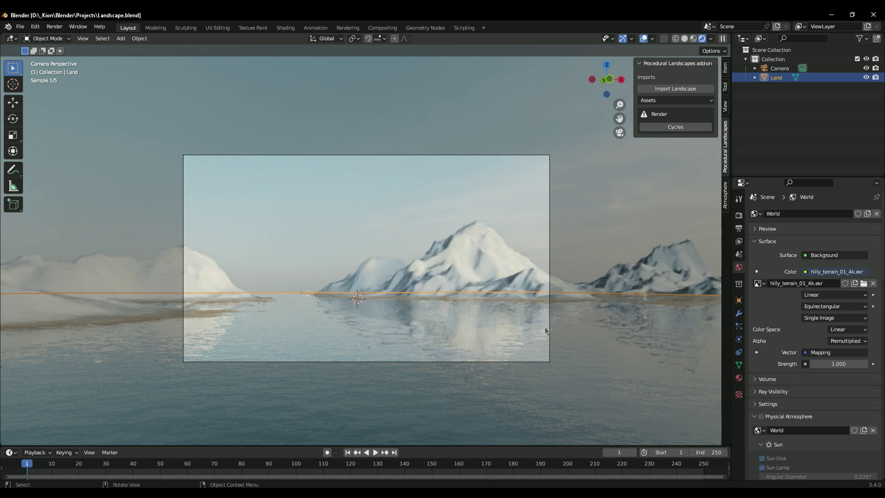
key(ctrl+s)
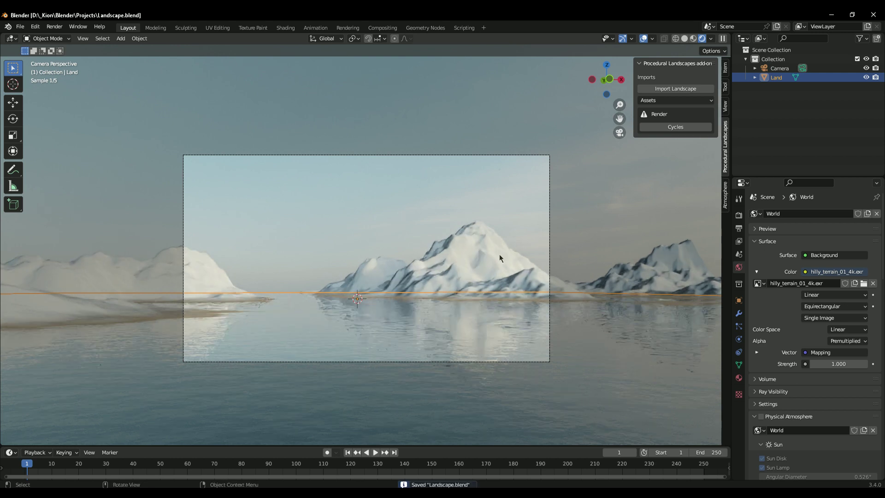
- Set Texture Tipe to 0 in the surface settings of the landscape's material
click(549, 239)
click(677, 303)
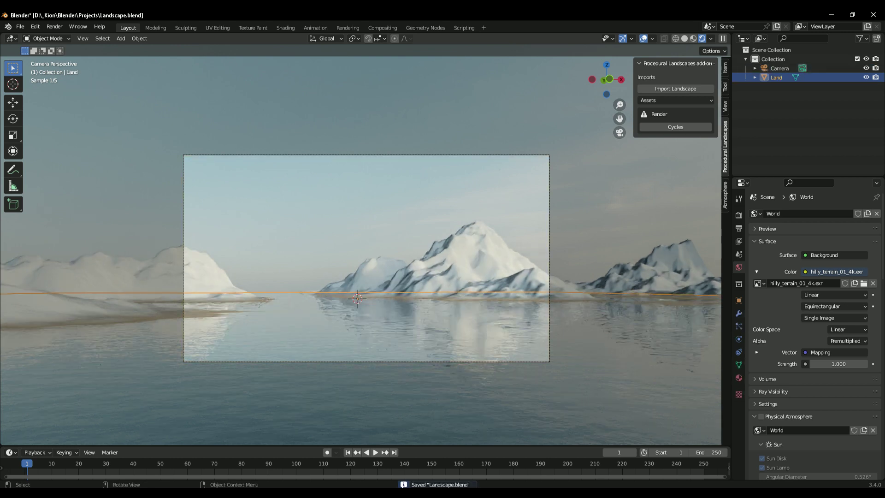
click(740, 378)
scroll(820, 288, down, 2)
scroll(820, 289, down, 2)
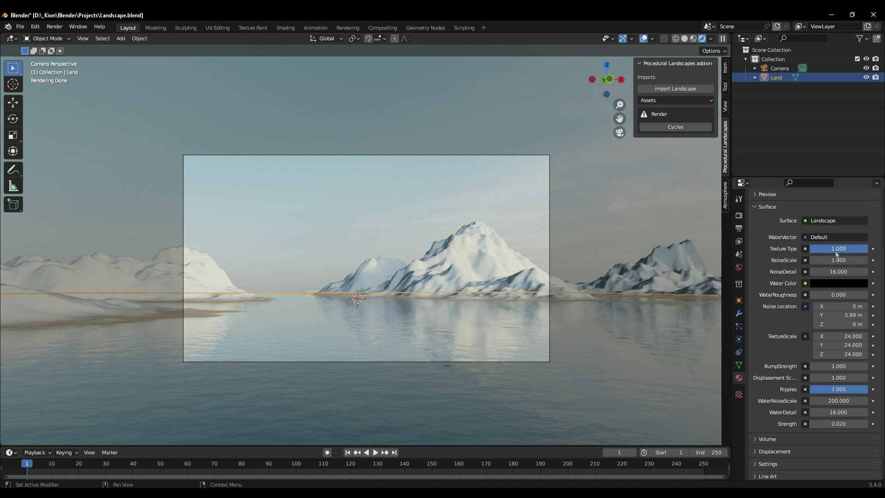
drag(863, 252, 809, 248)
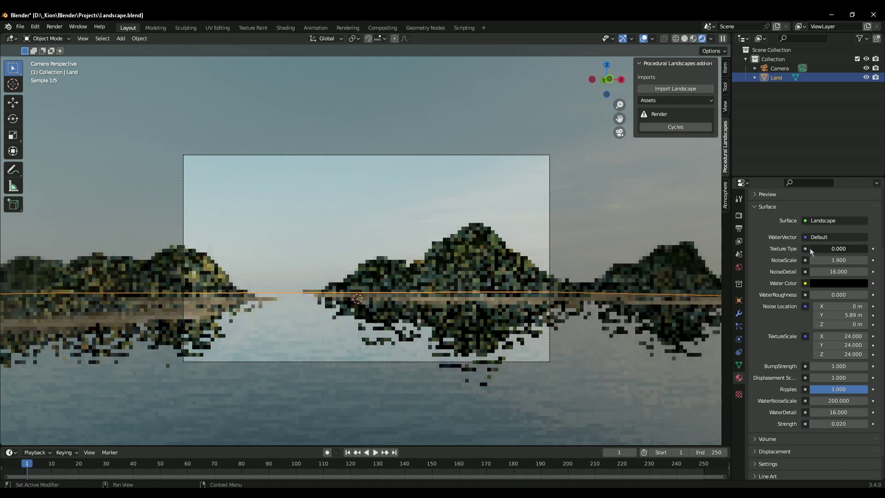
- Examine the surface detail of the rendered mountains up close, and the whole landscape plane from above
scroll(482, 257, up, 5)
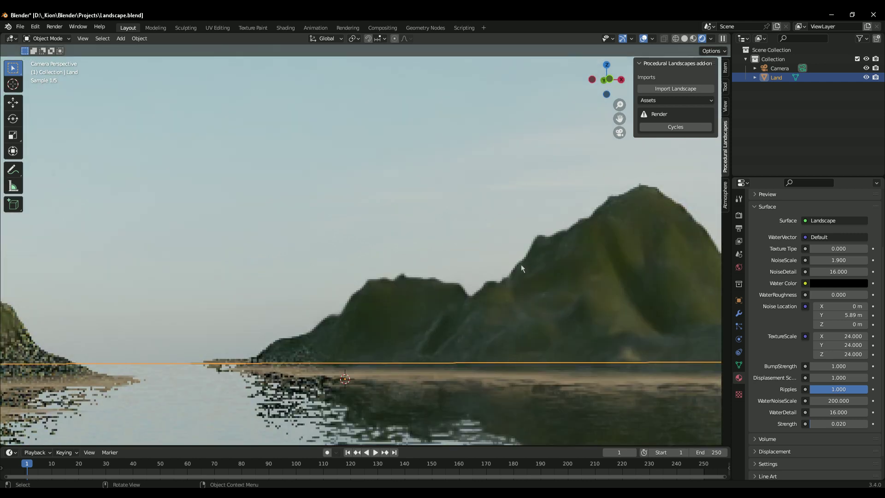
scroll(591, 277, up, 4)
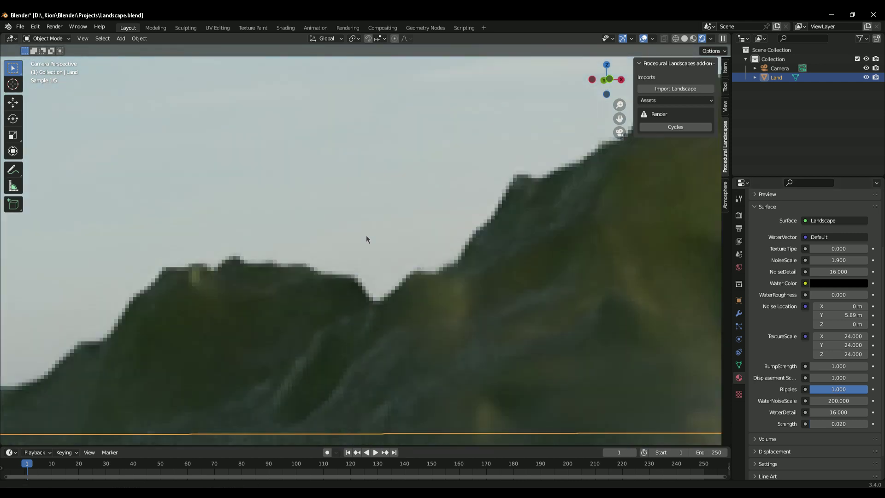
shift+middle_drag(366, 235, 344, 231)
scroll(561, 268, up, 3)
shift+middle_drag(558, 304, 319, 193)
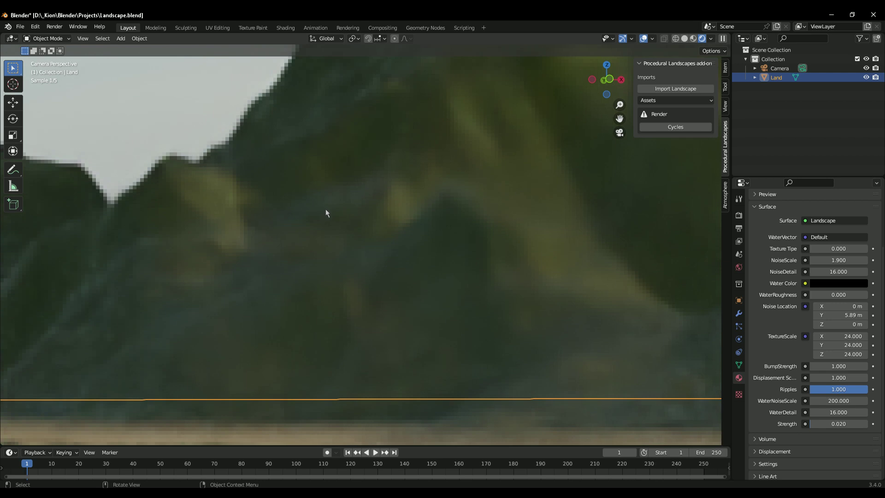
scroll(368, 225, up, 3)
shift+middle_drag(368, 225, 547, 212)
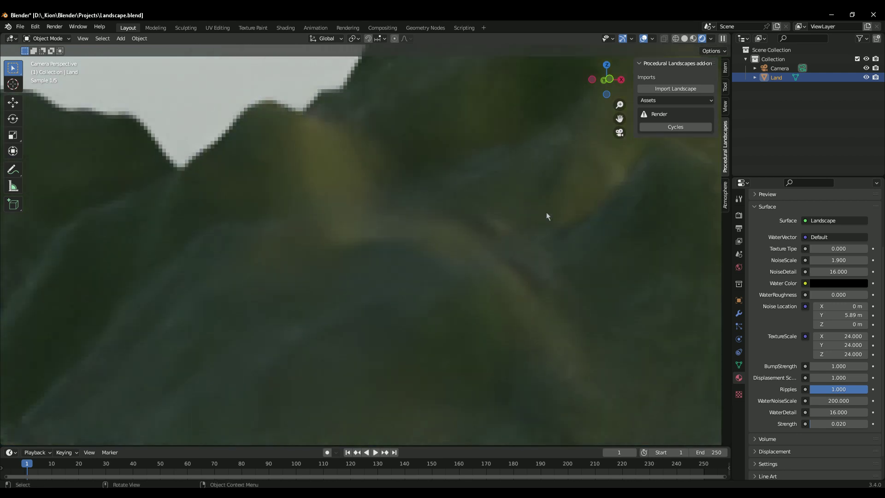
scroll(355, 240, down, 6)
shift+middle_drag(355, 239, 602, 238)
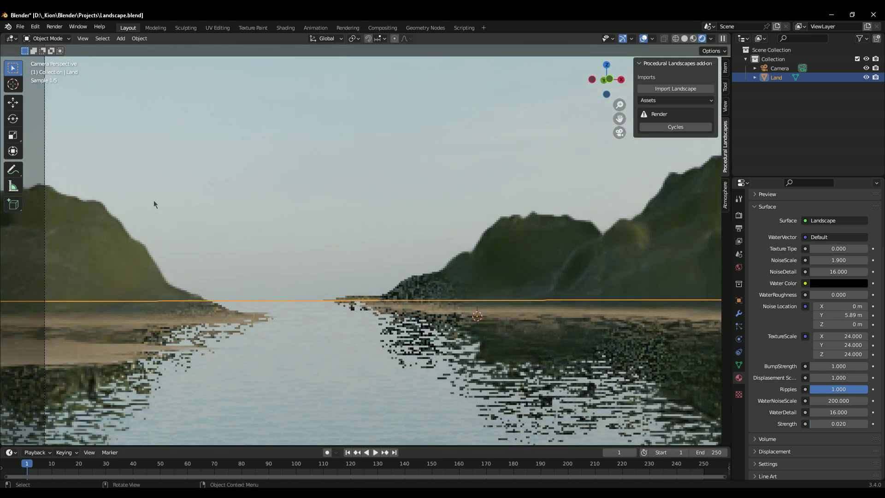
middle_drag(154, 200, 520, 290)
scroll(531, 252, down, 2)
scroll(518, 287, down, 9)
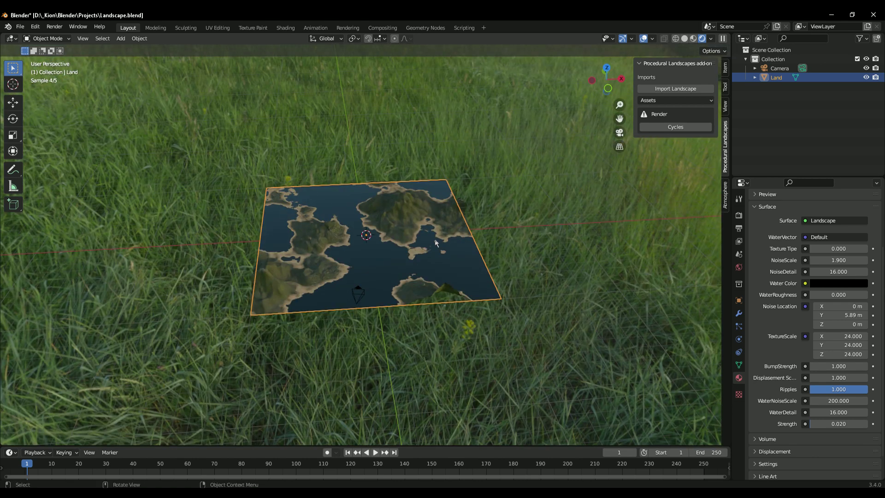
- Hide the Land object and add a plane scaled by 10 at the scene's origin
key(h)
key(shift+a)
mouse_move(394, 189)
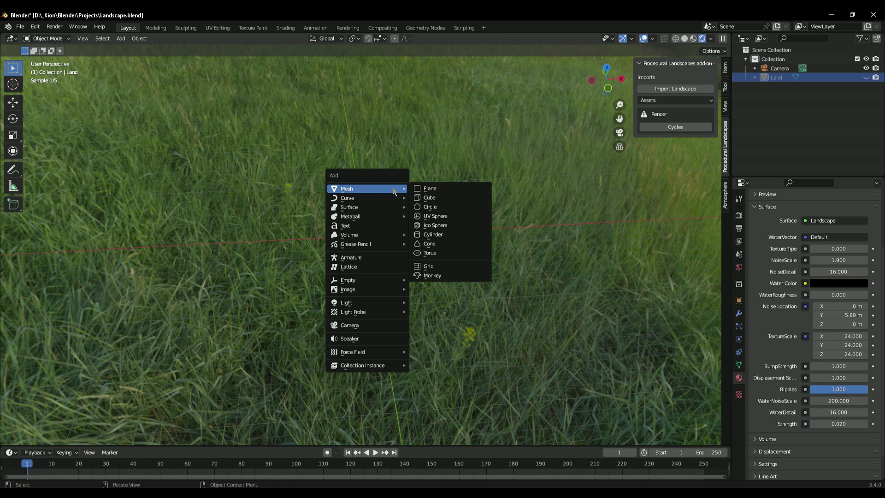
click(430, 189)
text(s10)
key(Return)
- Change the viewport shading to Solid to show the new plane without the environment
scroll(524, 269, up, 4)
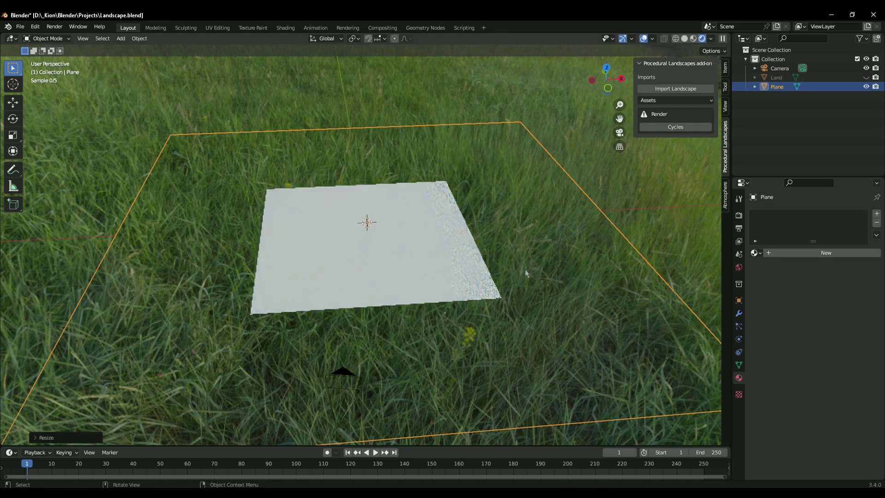
middle_drag(480, 270, 439, 269)
scroll(438, 258, down, 4)
key(z)
click(444, 246)
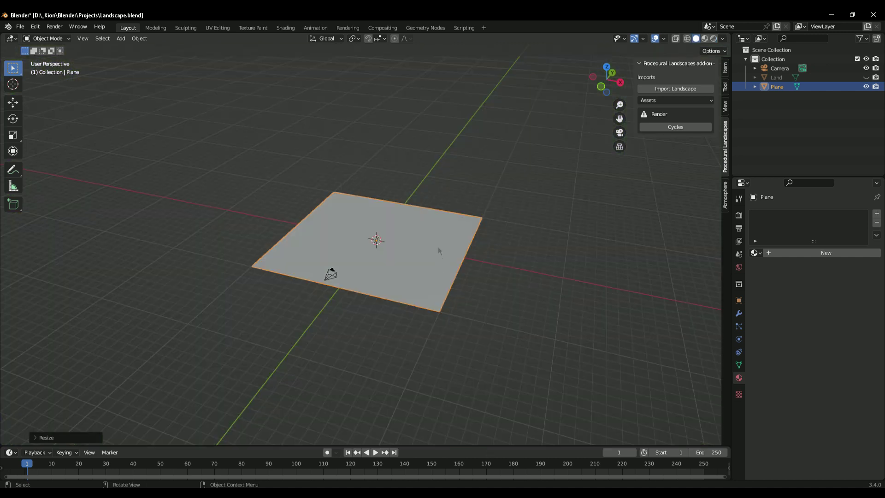
scroll(438, 245, up, 2)
key(z)
click(615, 226)
scroll(420, 231, up, 3)
middle_drag(420, 231, 482, 261)
scroll(433, 229, down, 6)
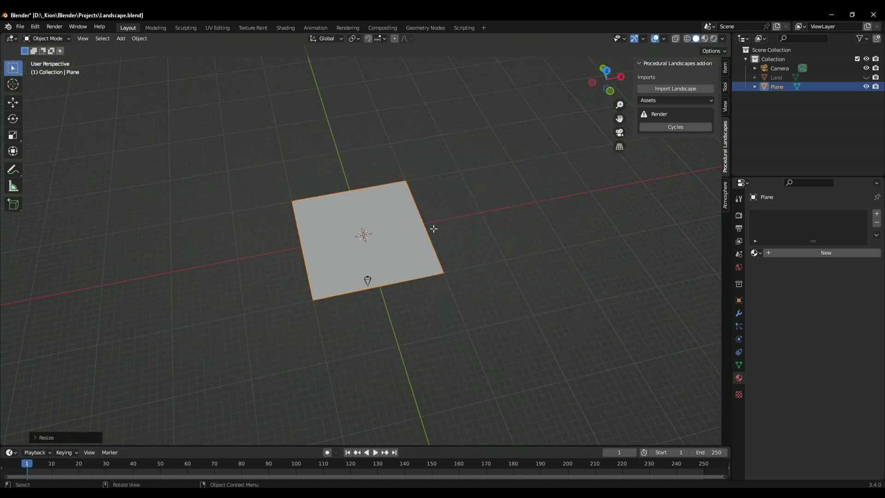
- Subdivide the plane's mesh in Edit Mode with 100 cuts
key(Tab)
scroll(433, 229, up, 5)
middle_drag(430, 224, 410, 215)
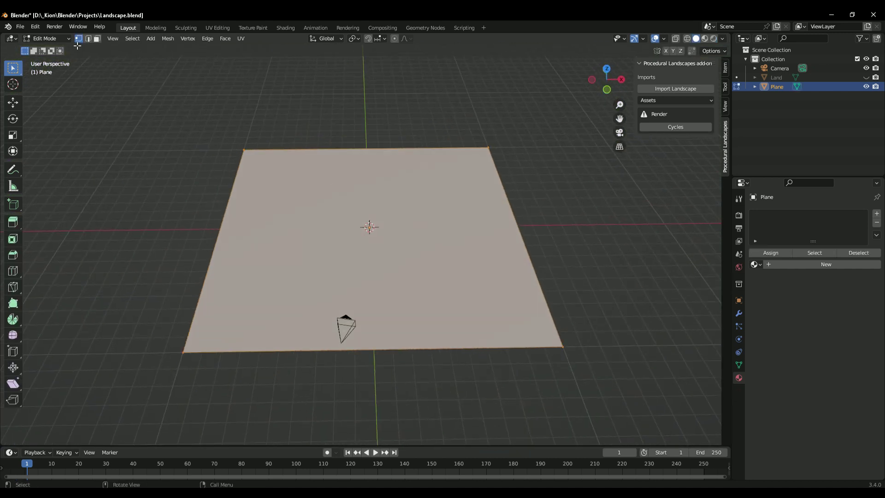
click(46, 38)
right_click(396, 211)
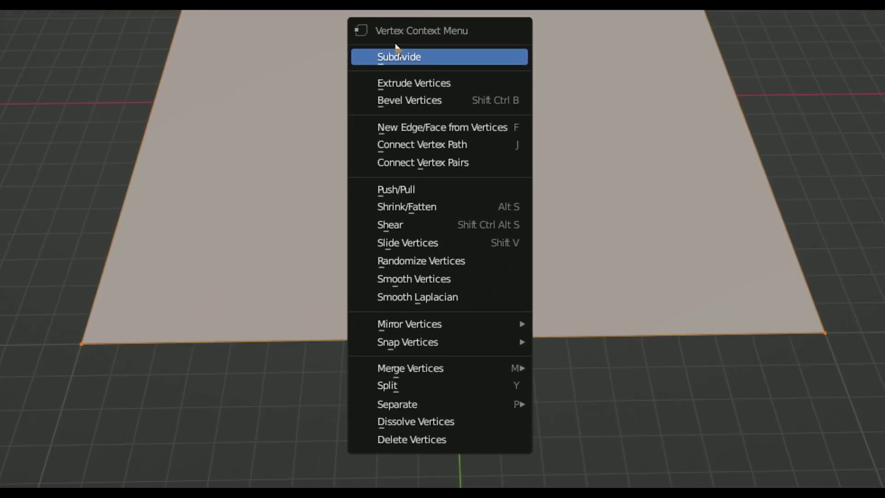
click(428, 58)
click(73, 397)
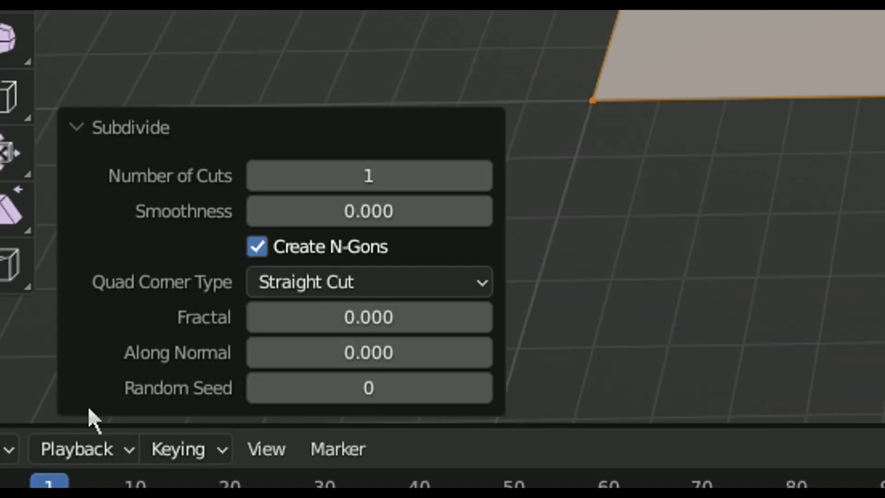
click(396, 175)
text(100)
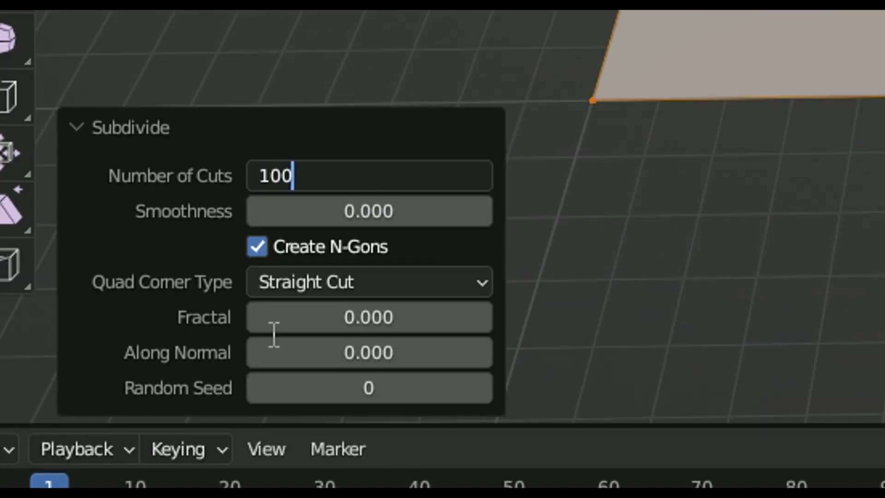
key(Return)
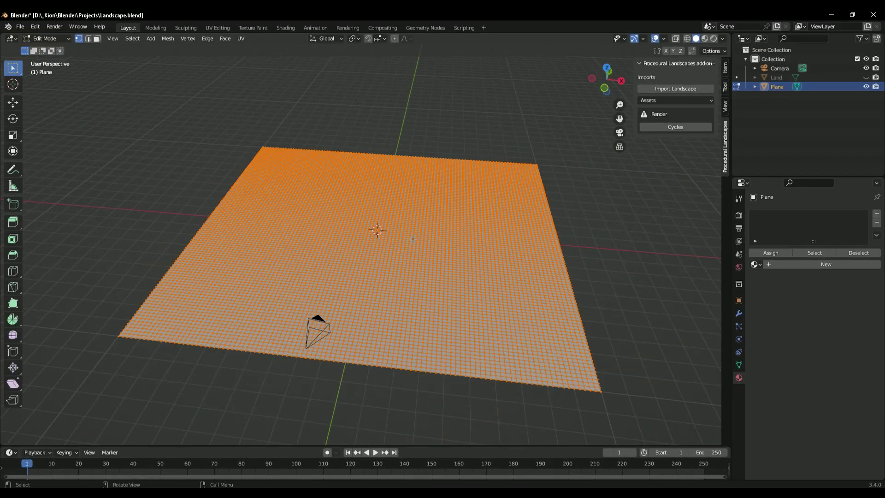
- Subdivide the plane's mesh further with single-cut subdivisions and return to Object Mode
right_click(413, 238)
click(414, 240)
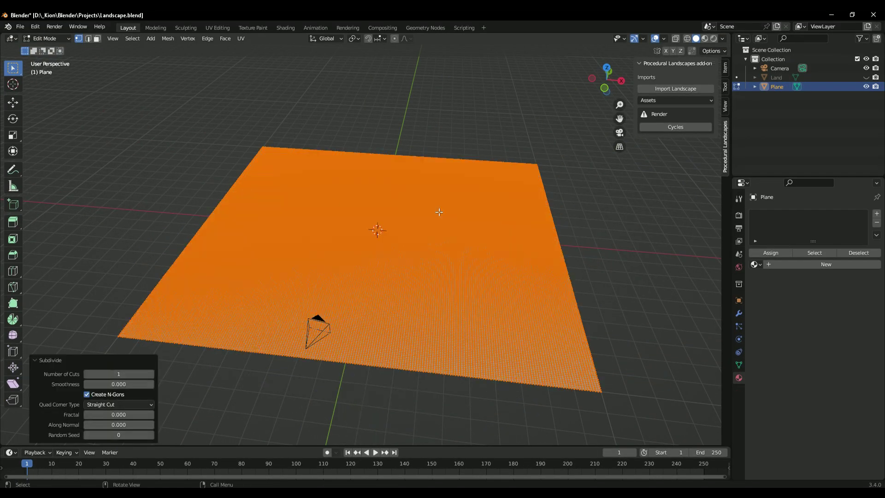
middle_drag(389, 252, 373, 292)
scroll(374, 293, up, 4)
right_click(388, 216)
click(387, 216)
middle_drag(382, 261, 427, 229)
scroll(441, 247, down, 4)
key(Tab)
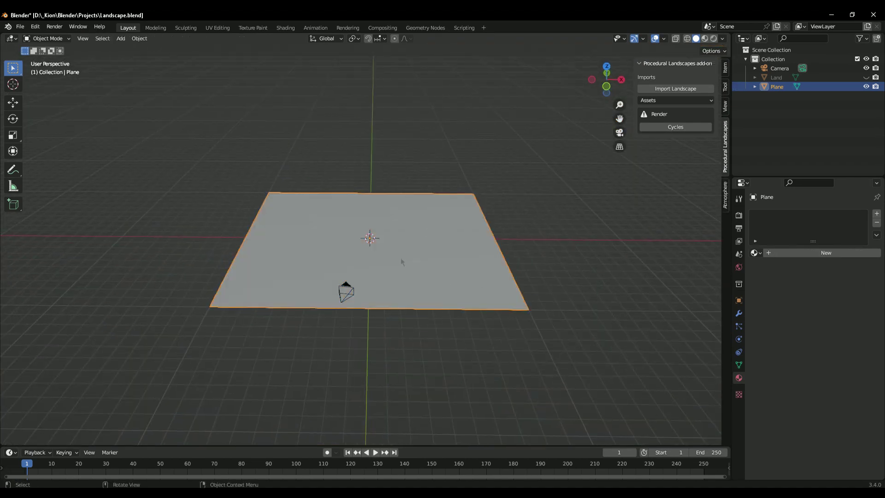
- Delete the subdivided plane from the scene
key(Delete)
middle_drag(461, 322, 414, 286)
scroll(430, 316, up, 3)
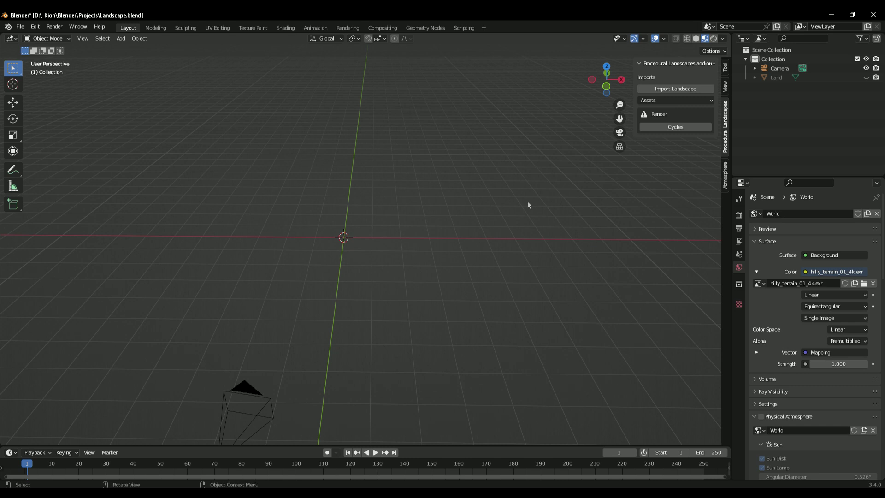
- Unhide the Land object and display it deselected through the camera in Rendered shading
key(alt+h)
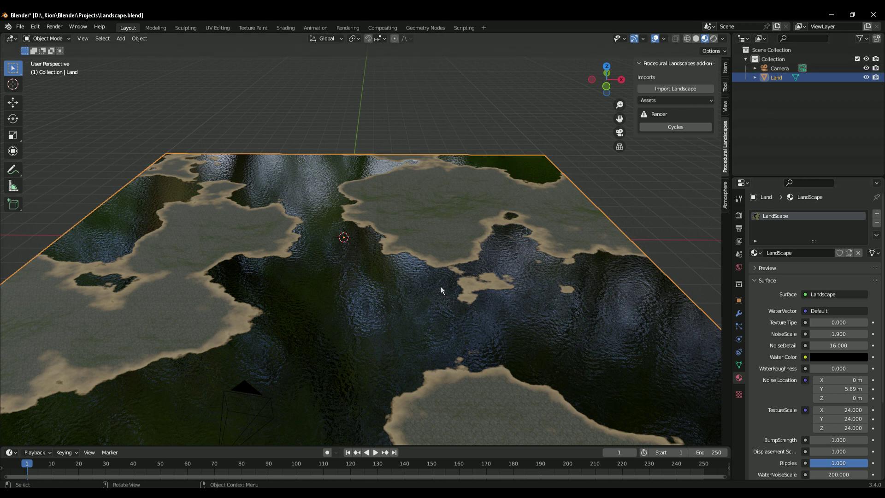
shift+middle_drag(405, 236, 410, 221)
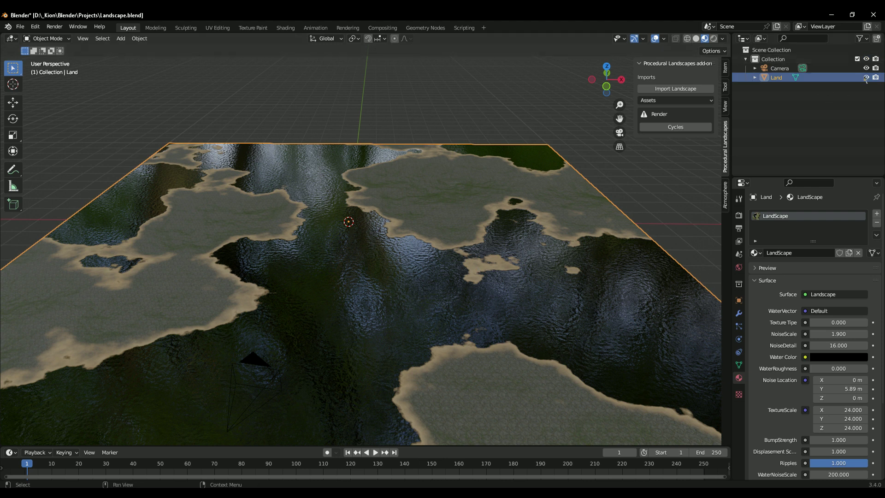
key(KP_0)
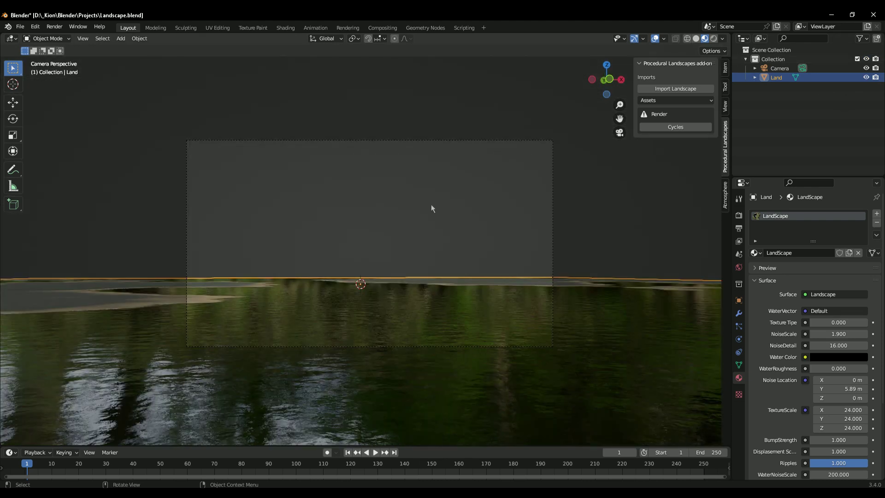
key(z)
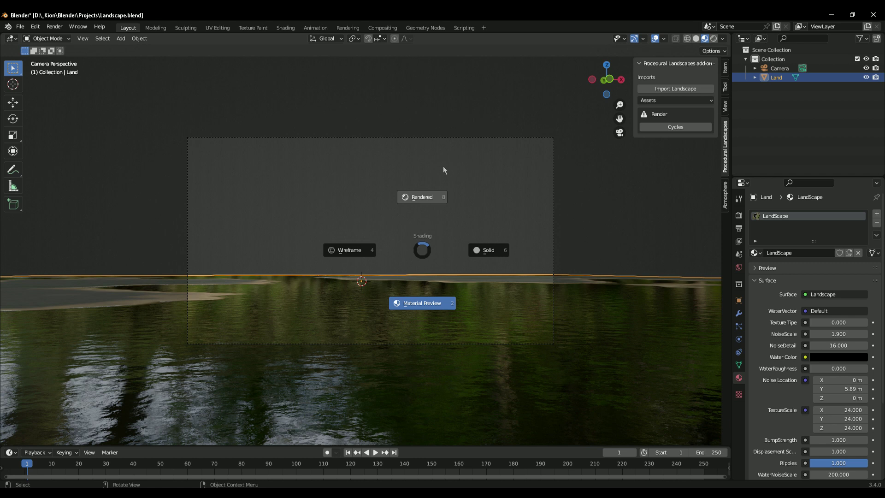
click(444, 166)
scroll(416, 258, up, 2)
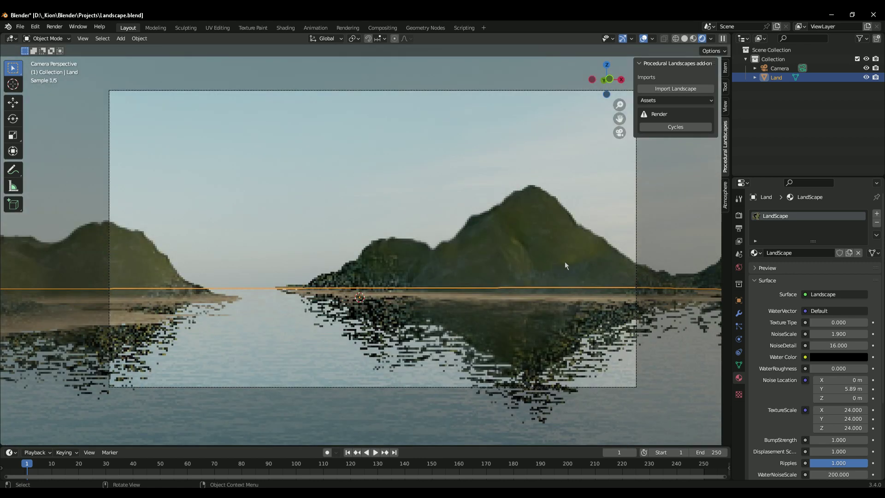
click(519, 251)
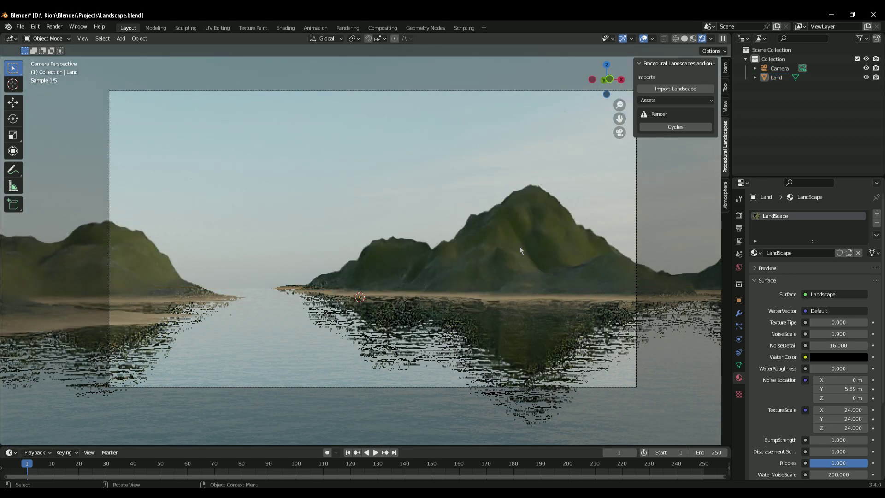
- Try a NoiseScale of 13.9 on the LandScape material, and undo the change
scroll(835, 317, down, 1)
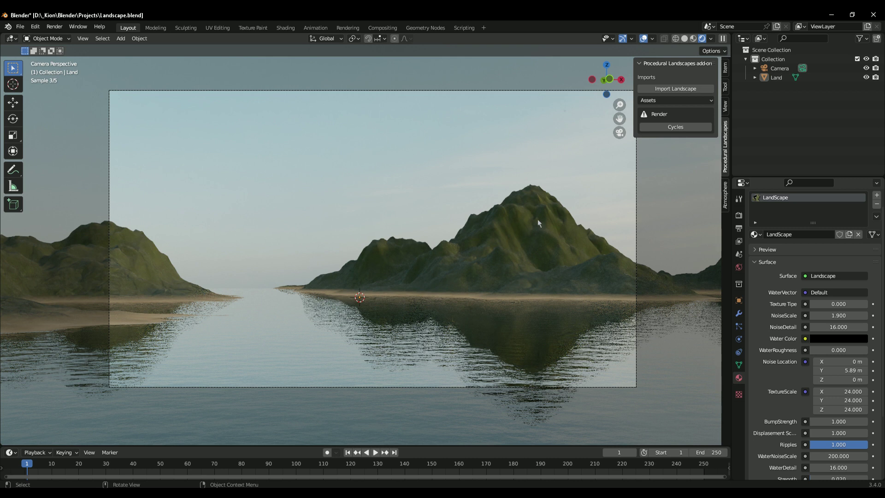
drag(838, 316, 872, 315)
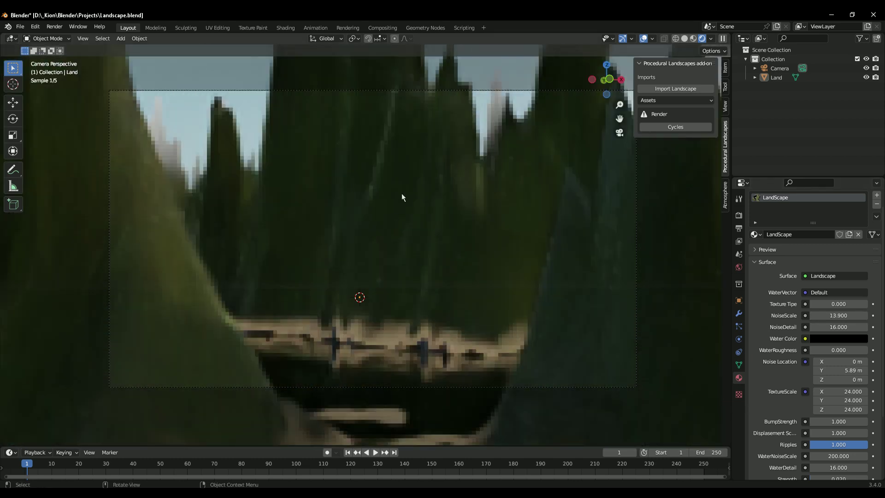
key(ctrl+z)
key(ctrl+z)
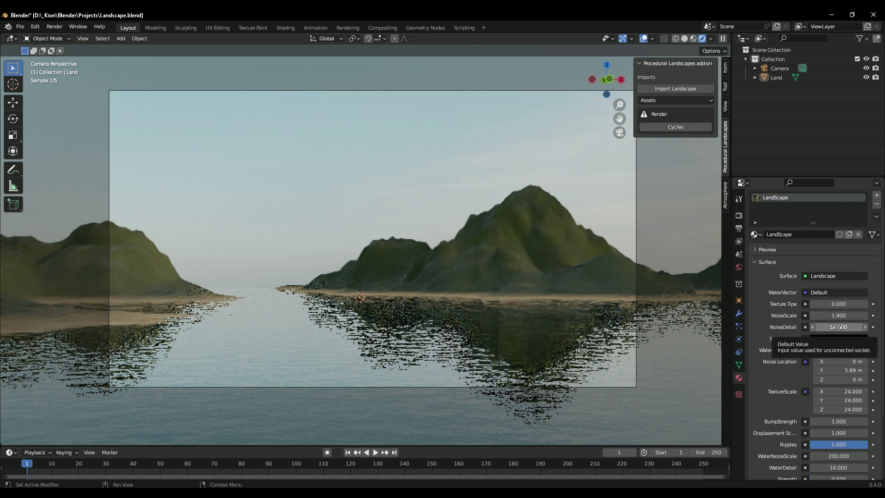
- Try a lower NoiseDetail on the LandScape material to smooth the terrain, and return it to 16
drag(837, 327, 811, 327)
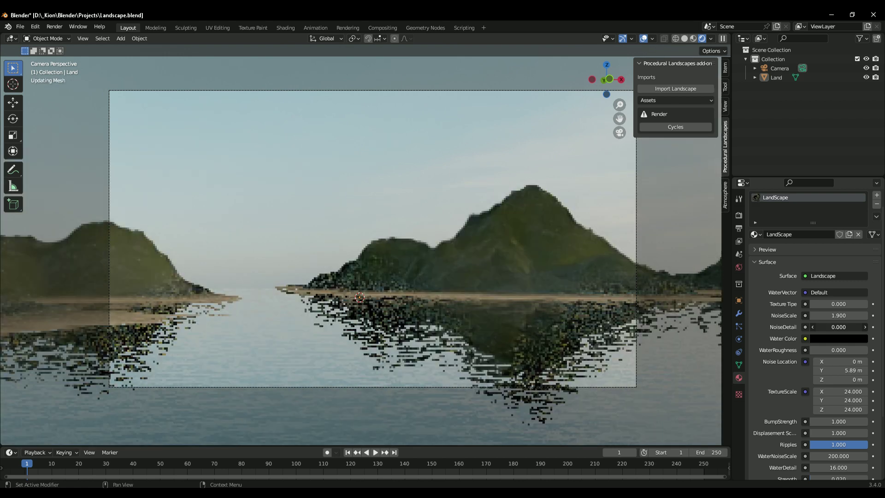
mouse_move(839, 327)
mouse_down()
mouse_move(812, 327)
mouse_move(844, 327)
mouse_up()
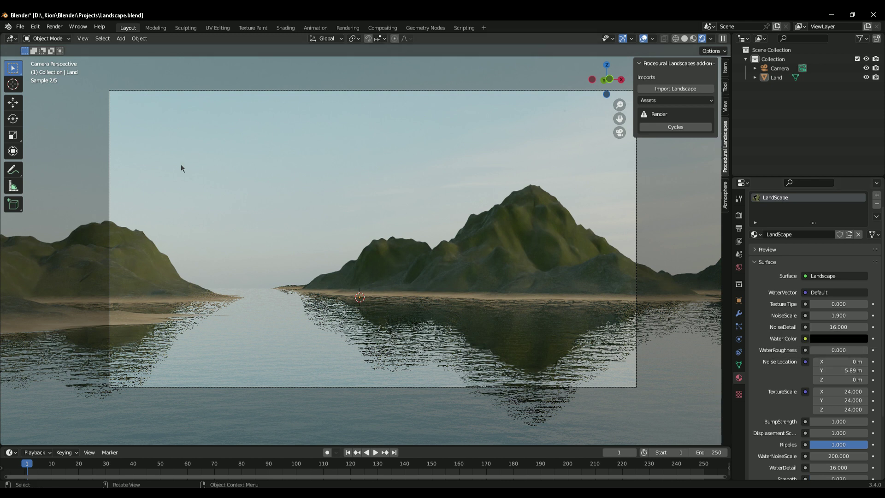
- Try shifting the LandScape material's Noise Location along X to 5.9 m
scroll(825, 332, down, 3)
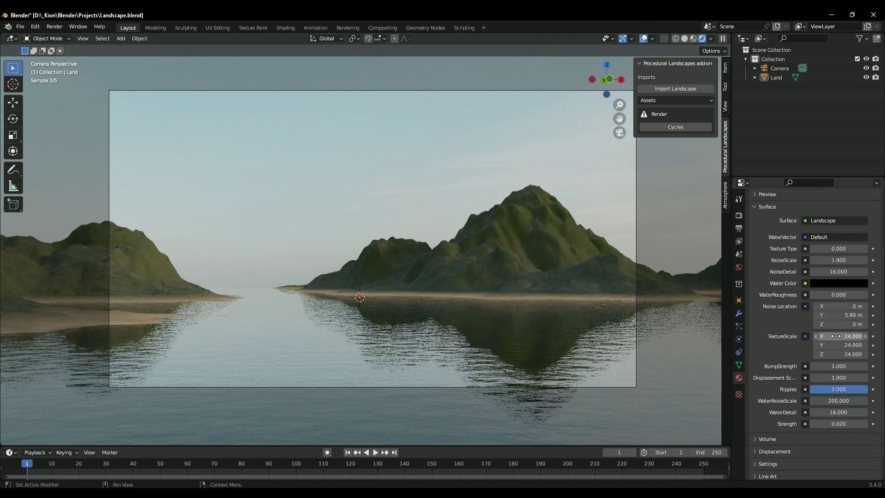
scroll(825, 337, up, 1)
scroll(819, 350, up, 2)
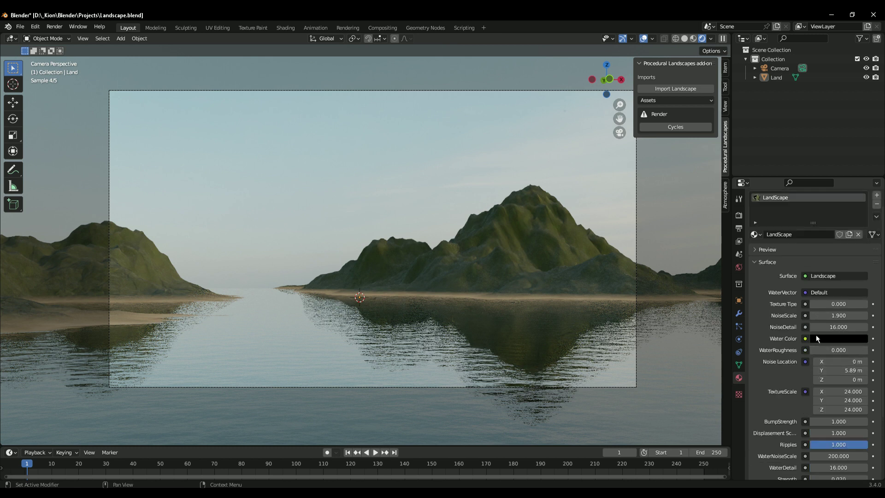
scroll(779, 387, down, 3)
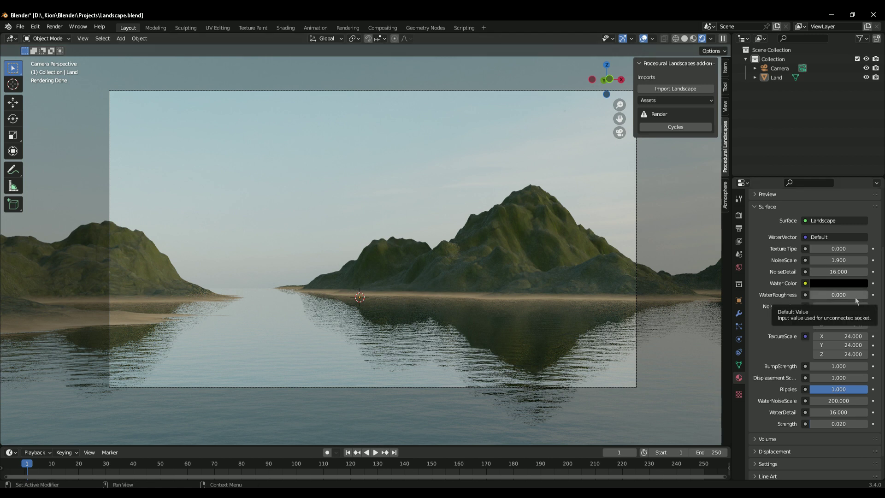
scroll(830, 339, down, 2)
scroll(857, 340, up, 3)
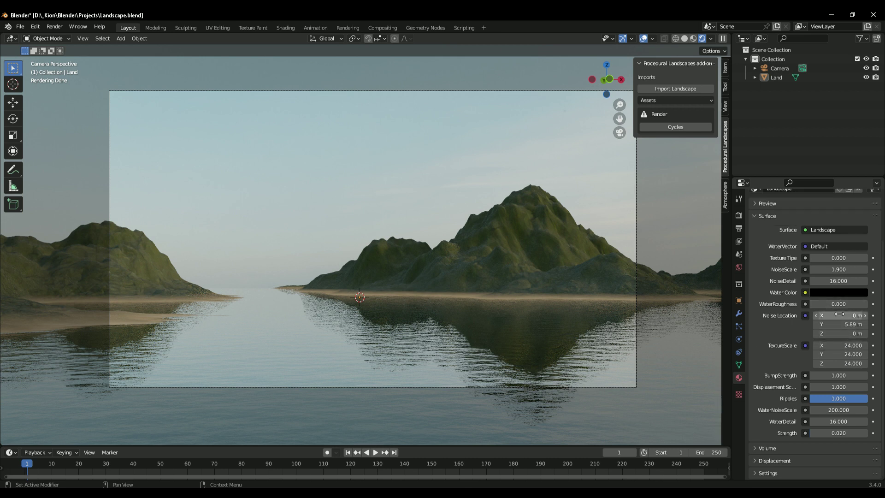
drag(840, 324, 867, 315)
key(ctrl+z)
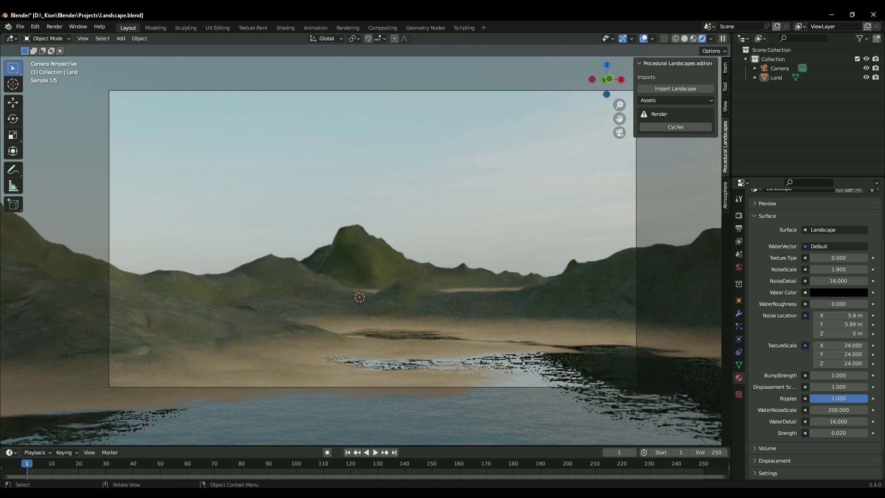
- Set the Noise Location X to -6 m and inspect the changed terrain
drag(840, 315, 632, 316)
drag(789, 315, 843, 316)
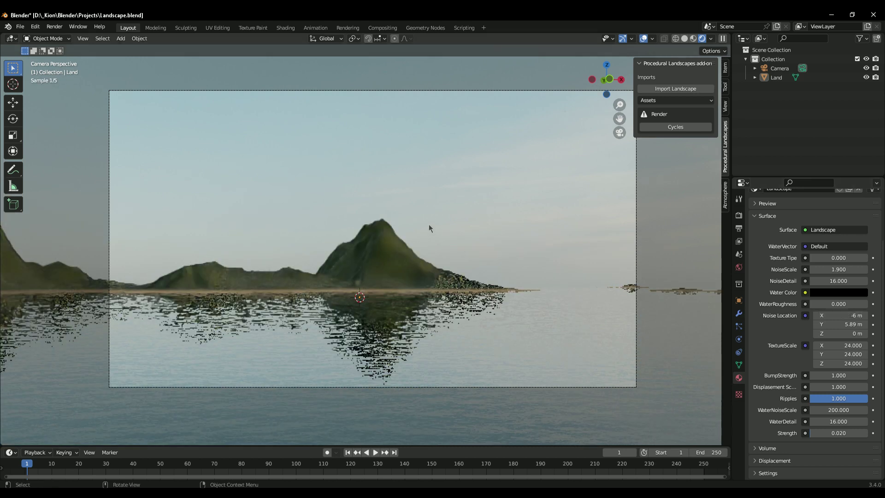
scroll(456, 240, up, 4)
scroll(477, 247, down, 3)
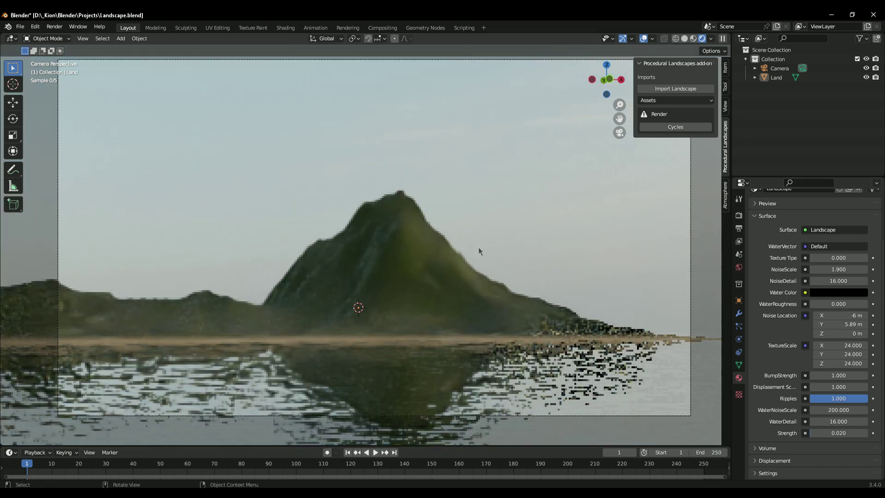
scroll(480, 248, down, 3)
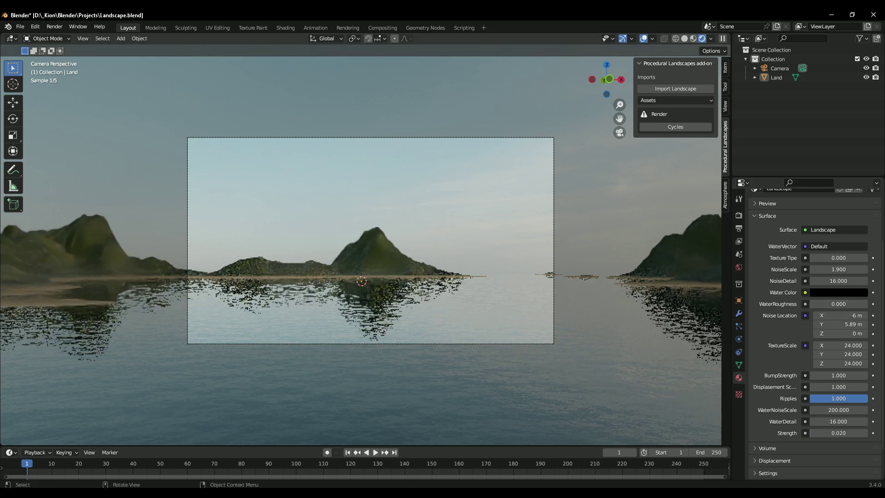
- Shift the Noise Location to X -2.3 m and Y 11.1 m, and look over the render sampling settings
scroll(479, 248, up, 2)
drag(820, 325, 840, 316)
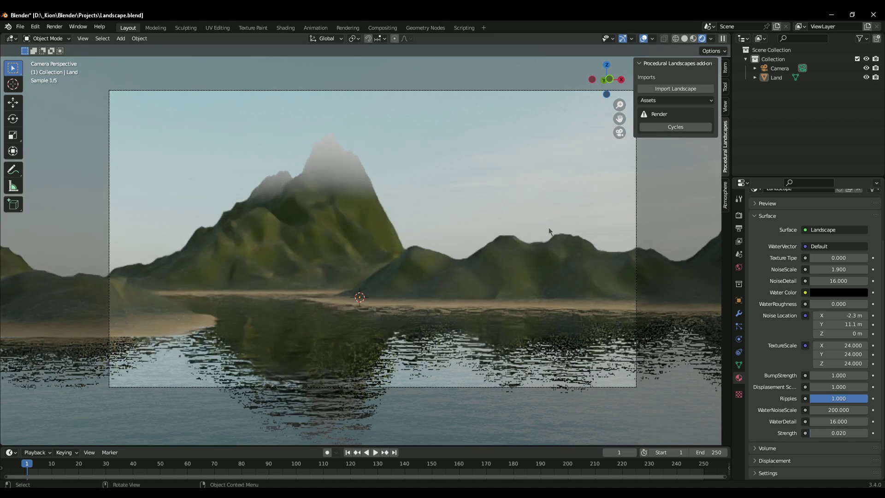
click(739, 216)
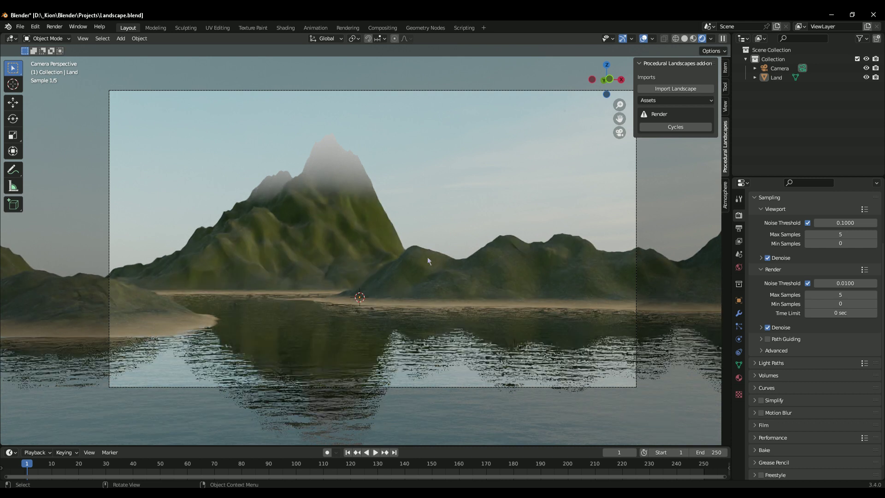
click(739, 378)
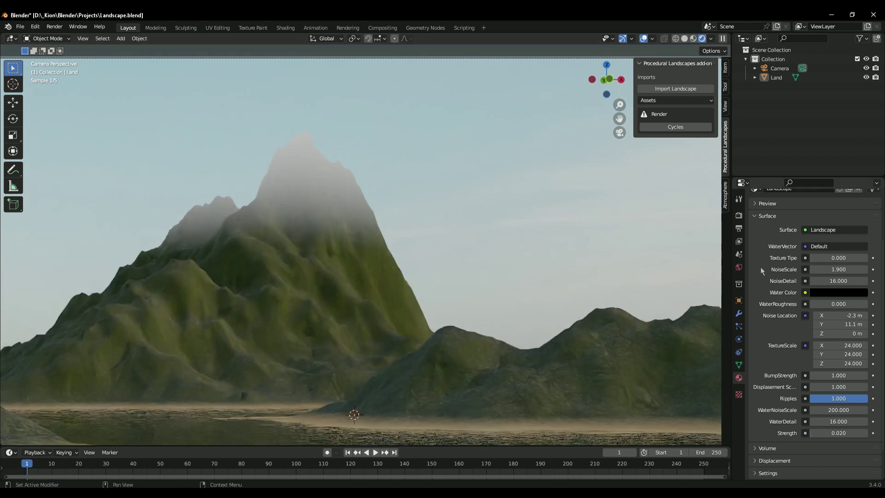
scroll(469, 264, down, 3)
scroll(472, 226, down, 3)
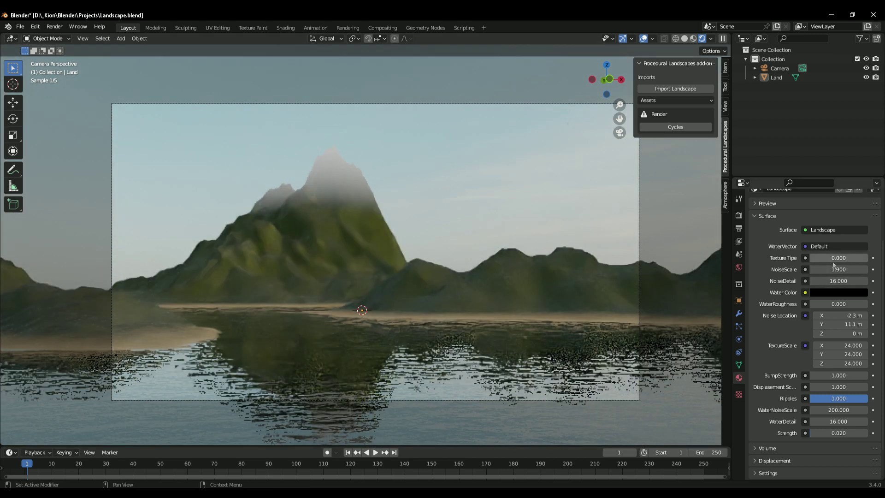
- Set the Noise Location X and Y values to 0 m
click(839, 315)
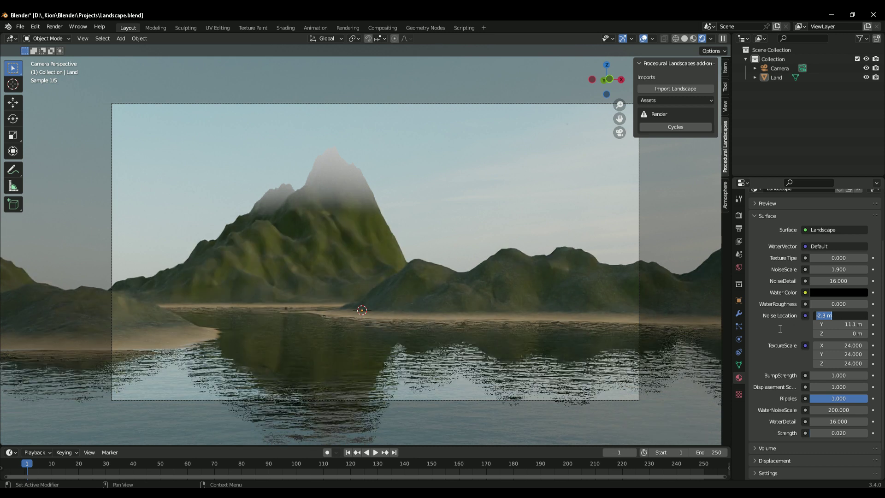
key(Return)
drag(839, 316, 847, 325)
text(0)
key(Return)
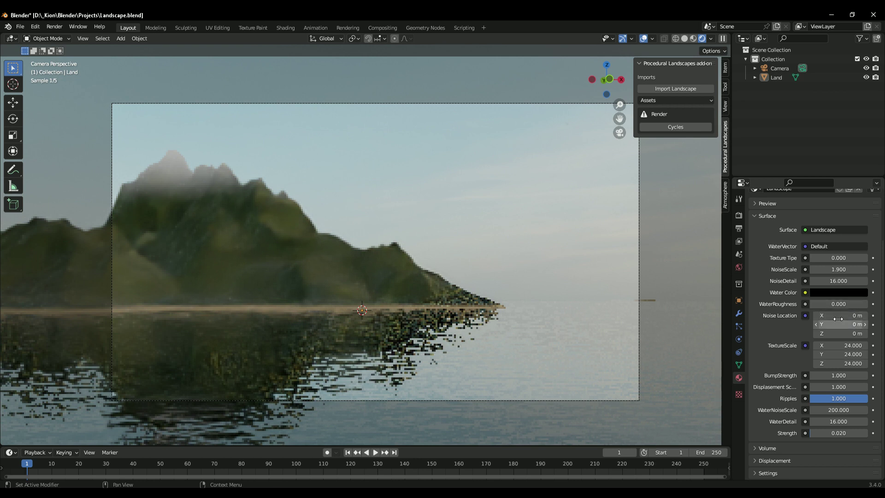
- Try shifting the Noise Location along Z to about 5.4 m, and restore it to X 0, Y 5.89 and Z 0 m
drag(845, 333, 872, 333)
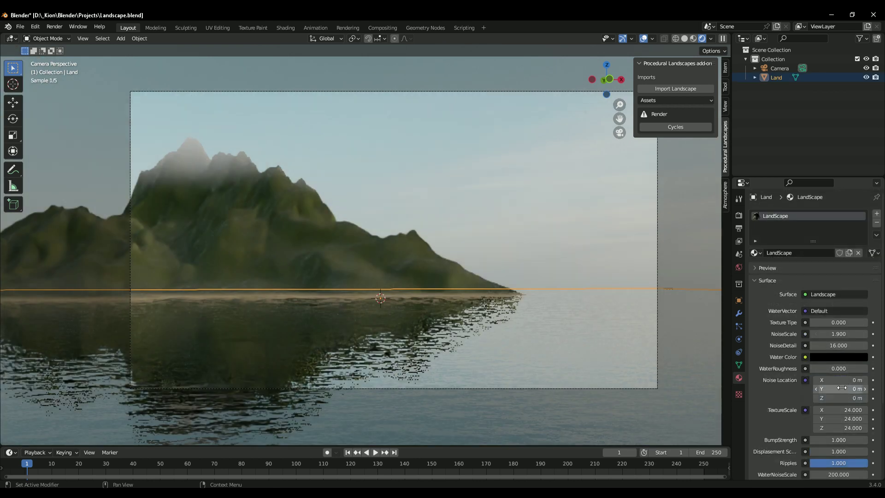
click(842, 389)
key(Return)
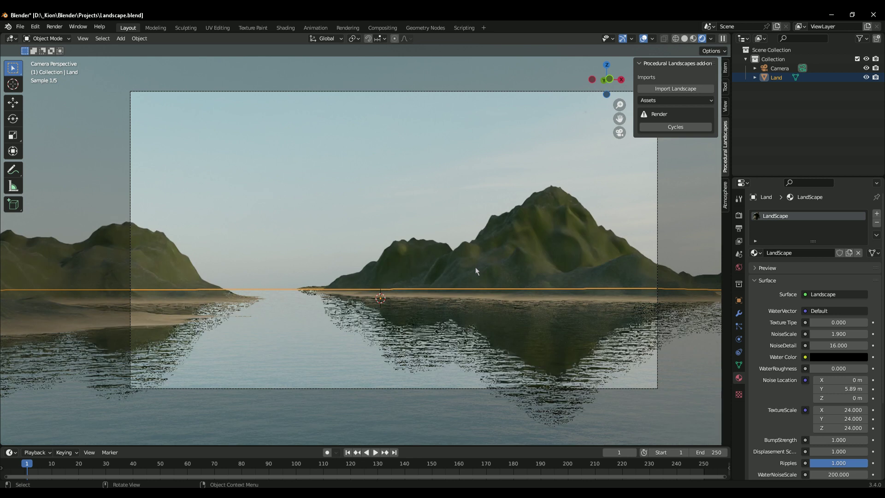
- Deselect the land and examine the surface texture of the rendered mountain slopes up close
scroll(811, 323, down, 4)
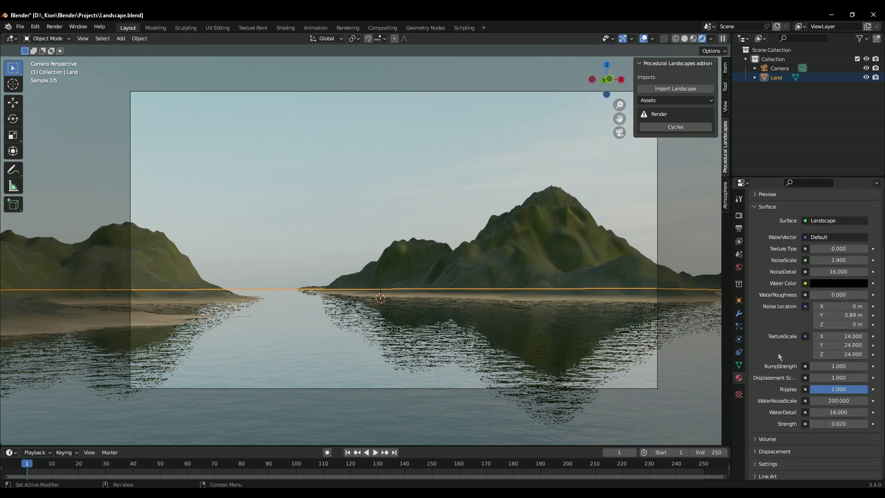
click(535, 222)
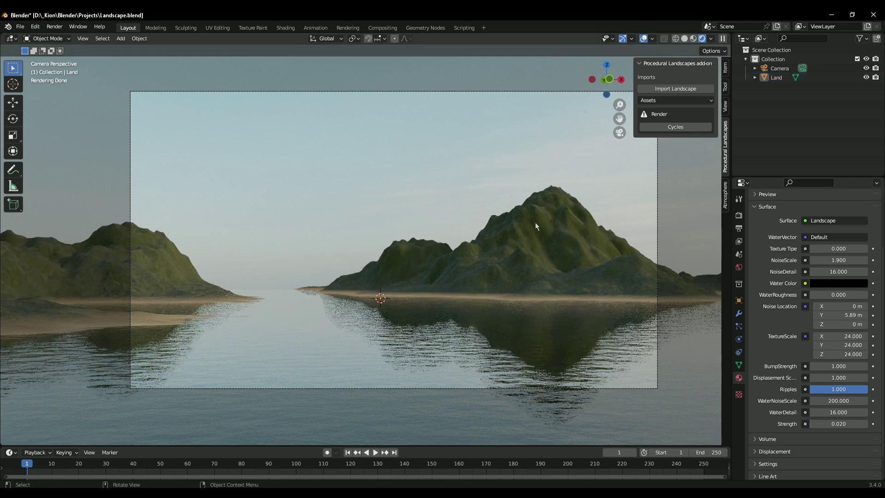
scroll(524, 277, up, 2)
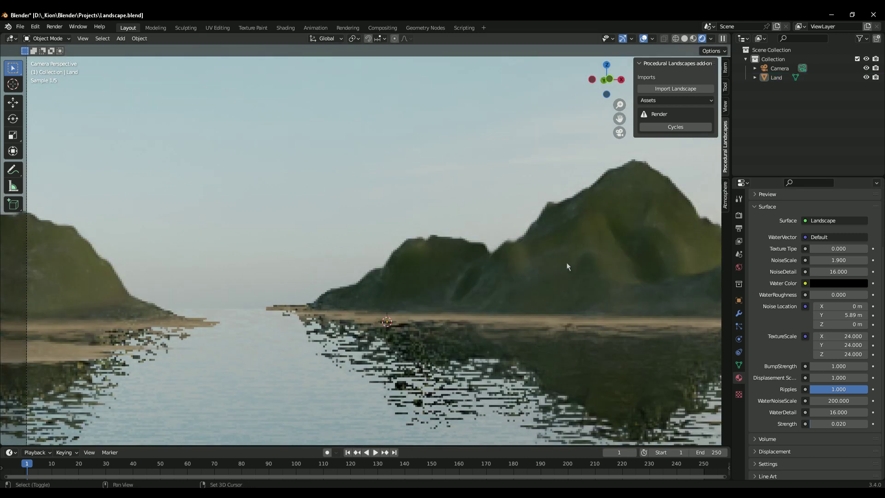
scroll(472, 277, up, 1)
scroll(527, 242, up, 2)
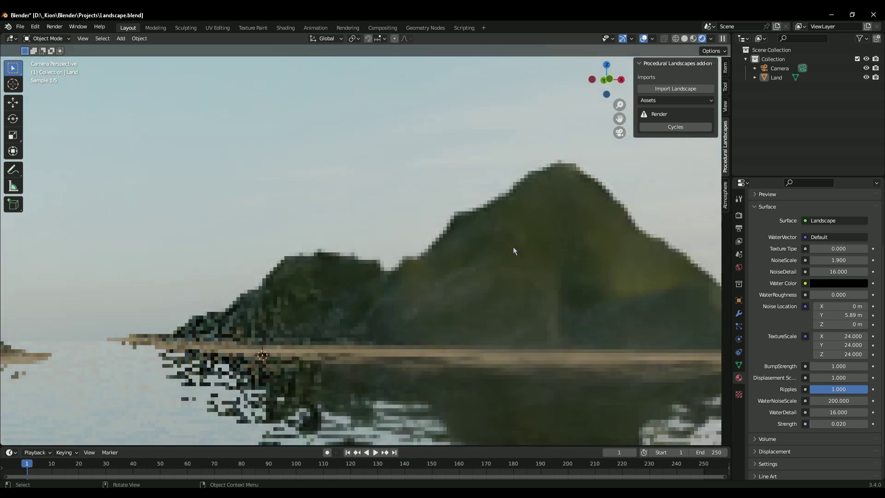
scroll(499, 285, up, 3)
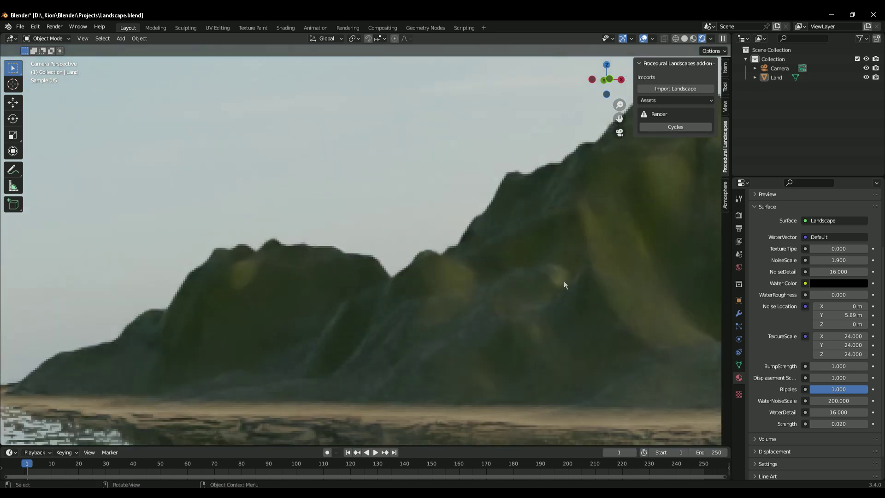
scroll(564, 281, up, 2)
shift+middle_drag(417, 204, 384, 170)
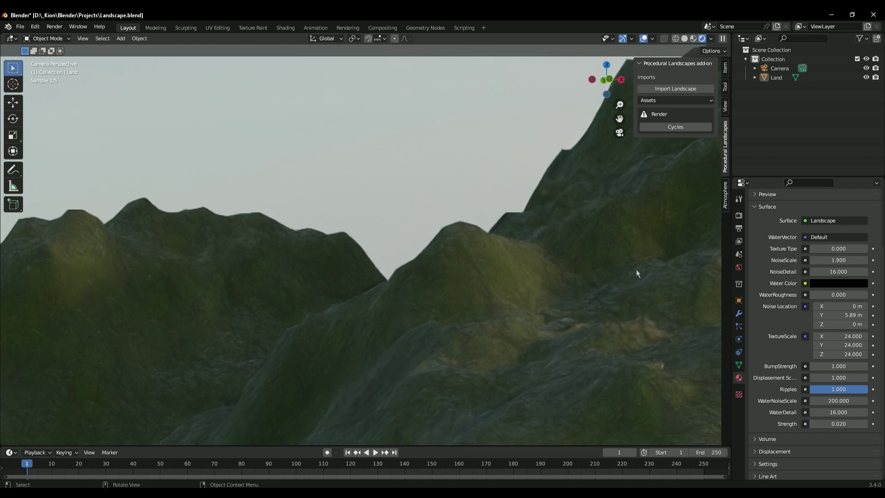
scroll(469, 302, up, 6)
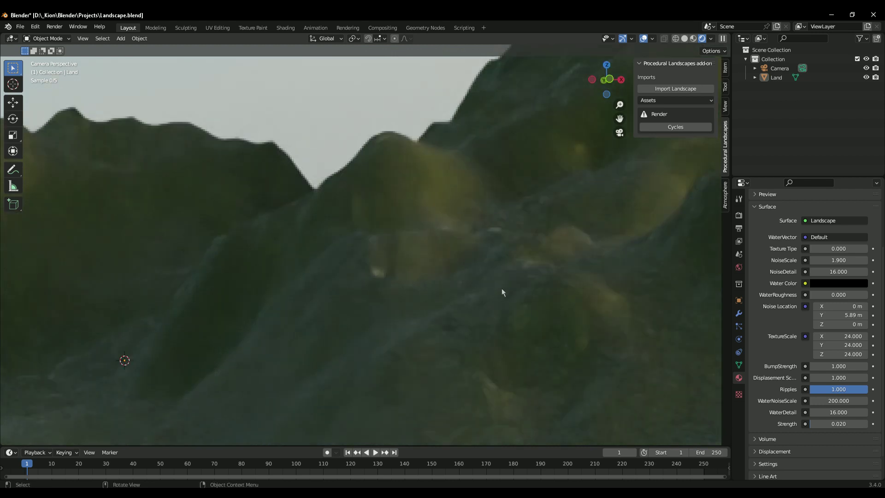
scroll(443, 290, down, 6)
scroll(447, 306, up, 1)
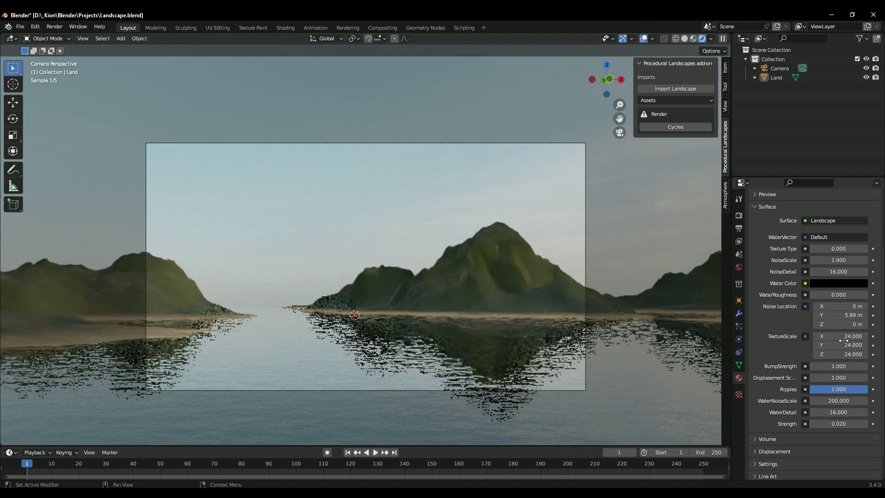
- Inspect the ridges and foothills of the mountains up close in the camera view
scroll(531, 318, up, 2)
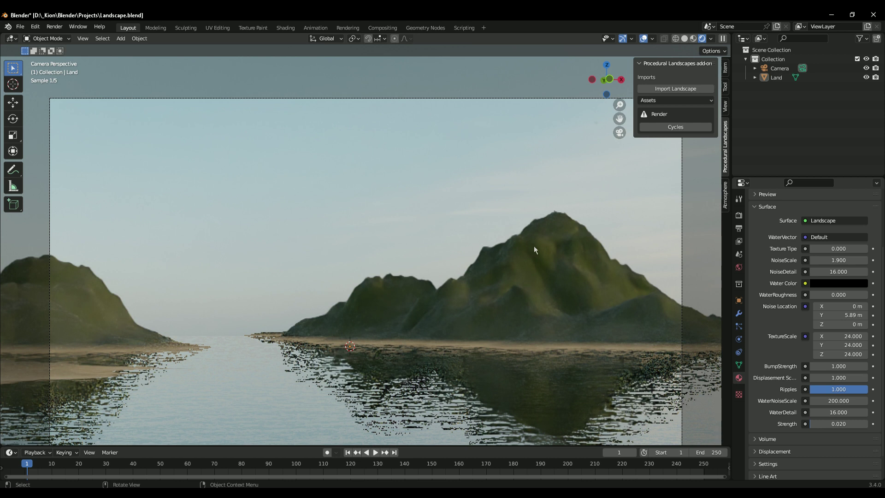
scroll(534, 246, up, 4)
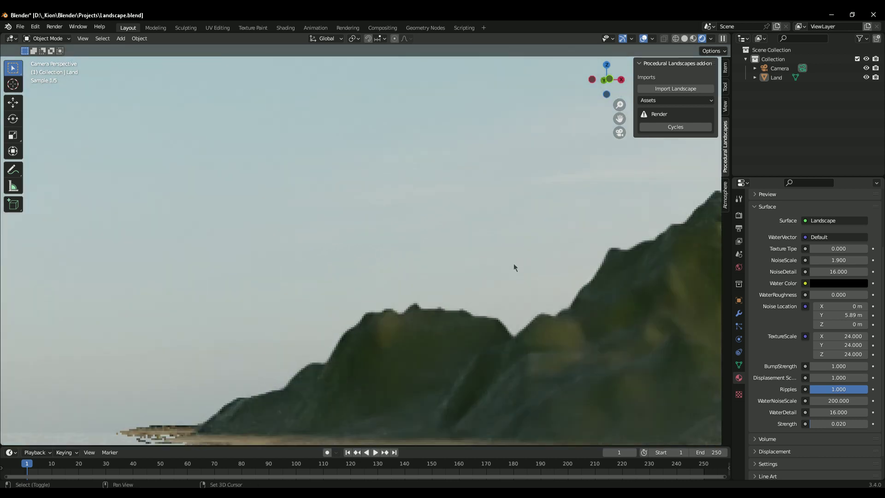
shift+middle_drag(514, 264, 321, 263)
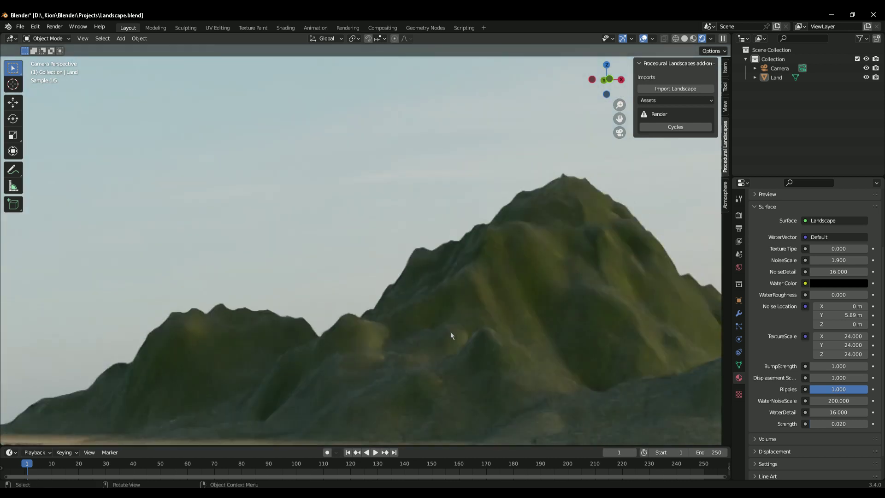
scroll(441, 310, down, 6)
shift+middle_drag(365, 322, 403, 319)
scroll(403, 319, up, 1)
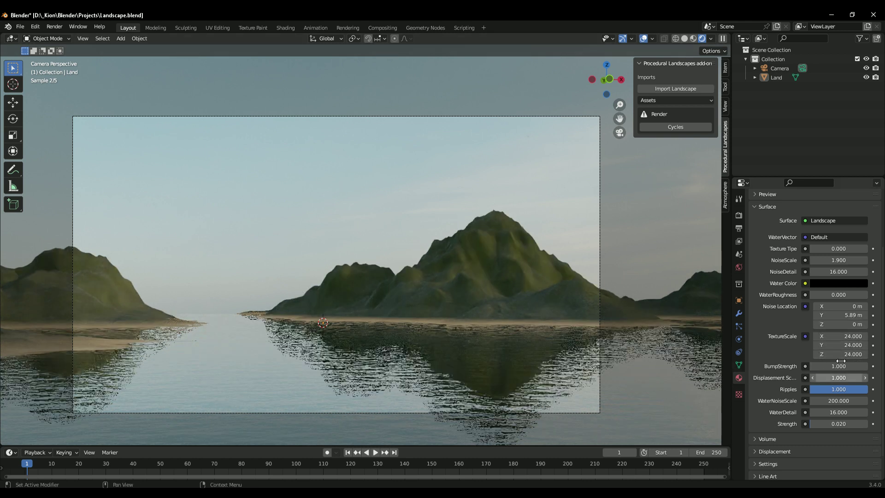
- Try a displacement scale of 14.9 on the landscape material, and undo the change
scroll(848, 383, down, 1)
scroll(848, 383, down, 1)
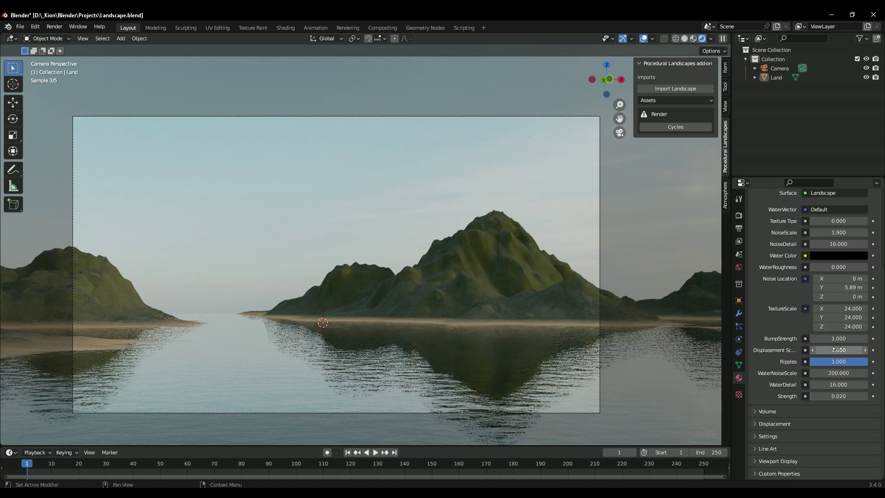
click(839, 350)
text(14.9)
key(Return)
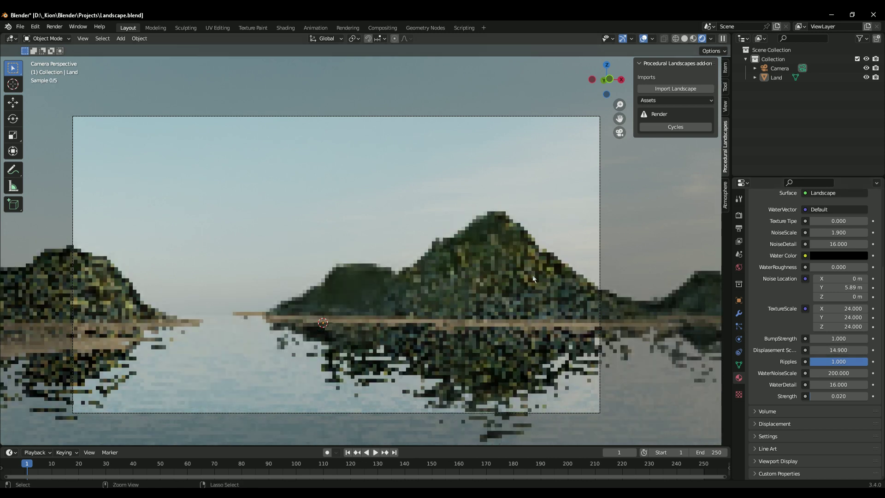
key(ctrl+z)
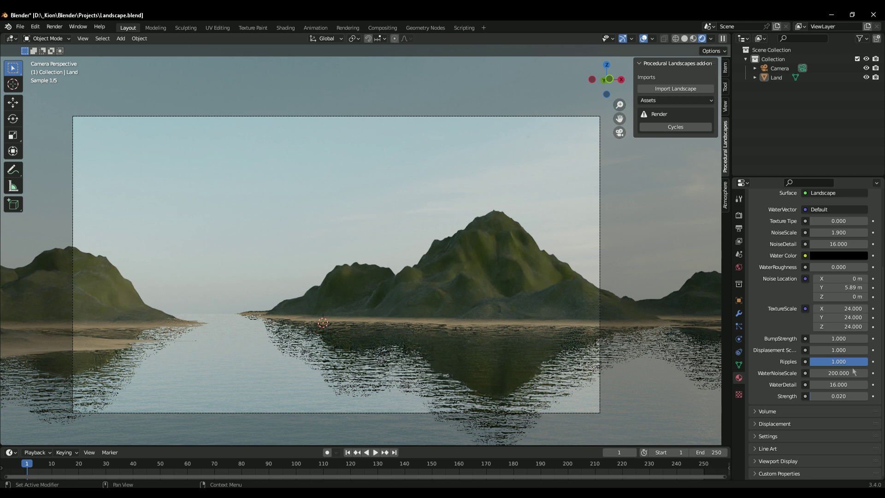
- Try the landscape material's Ripples at 0 for flat water, and restore the value to 1
drag(838, 365, 810, 366)
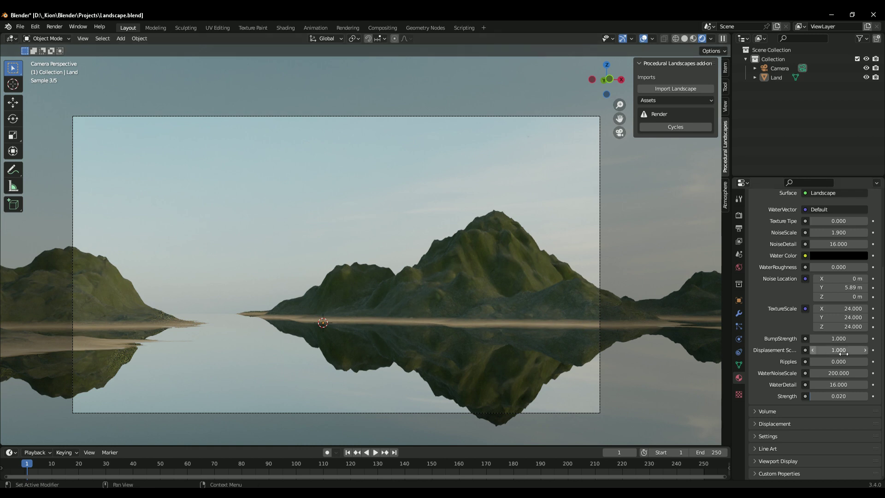
drag(837, 361, 811, 362)
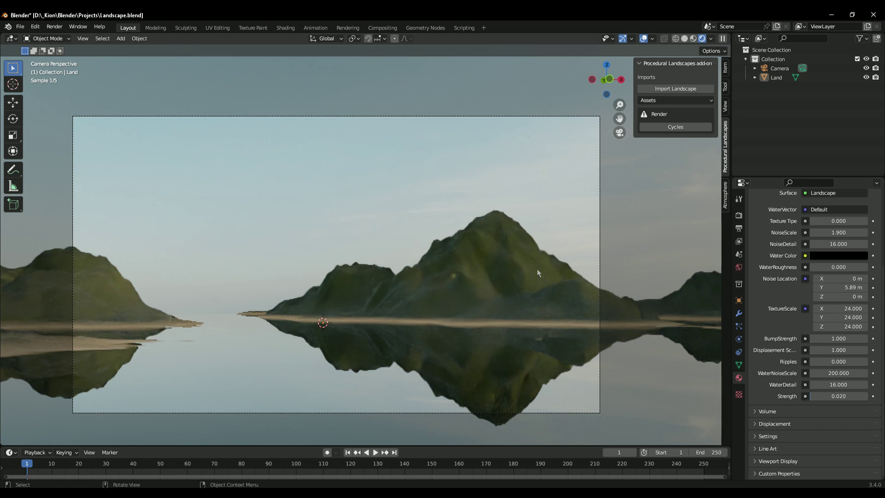
drag(816, 363, 866, 362)
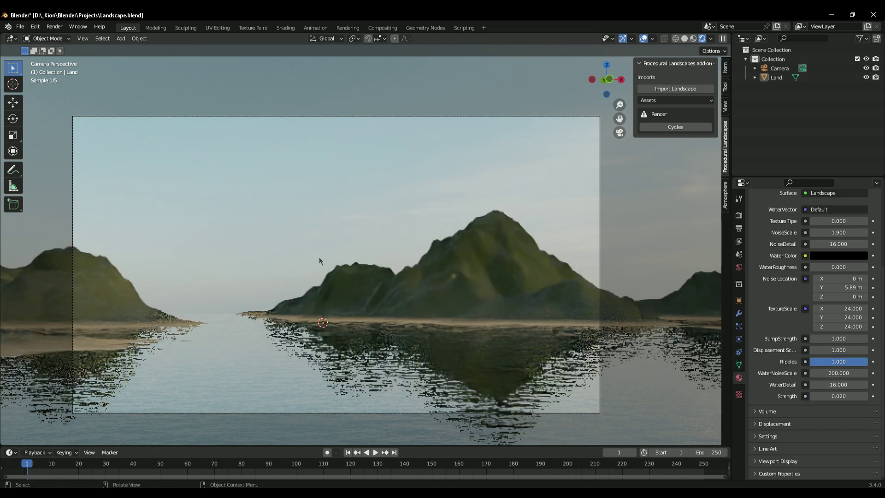
- Try lowering the landscape material's WaterDetail to 5.4 while viewing the water up close, and restore it to 16
shift+middle_drag(392, 330, 482, 219)
scroll(378, 320, up, 3)
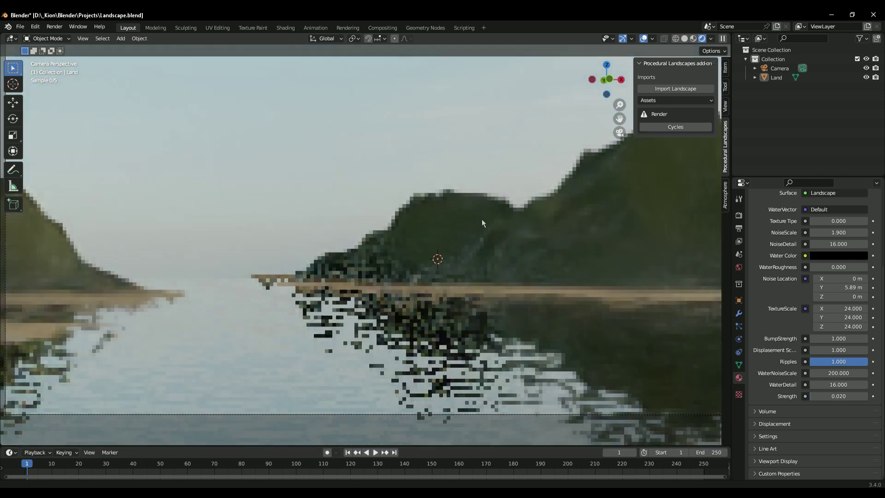
scroll(384, 299, down, 5)
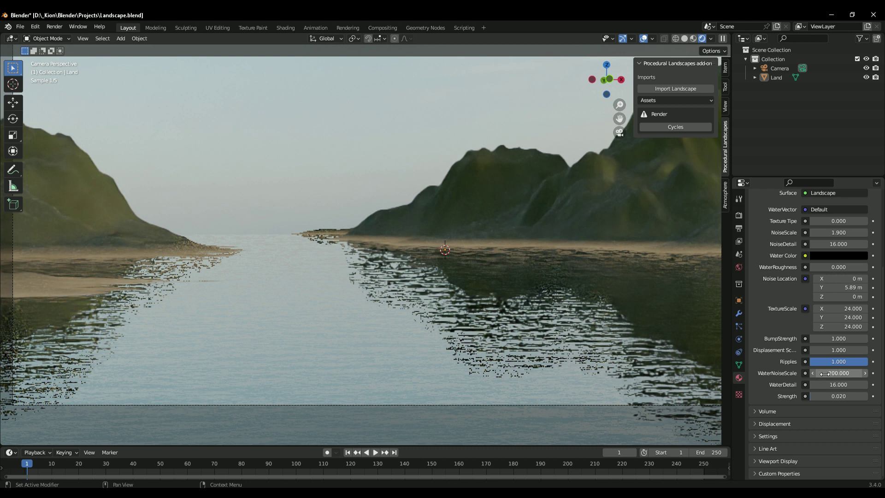
mouse_move(848, 373)
mouse_down()
mouse_move(862, 373)
mouse_move(847, 373)
mouse_up()
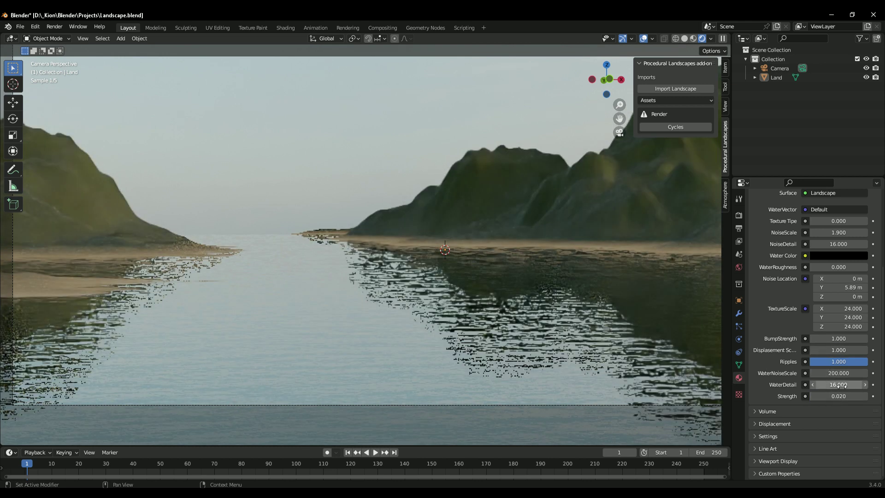
drag(832, 385, 784, 384)
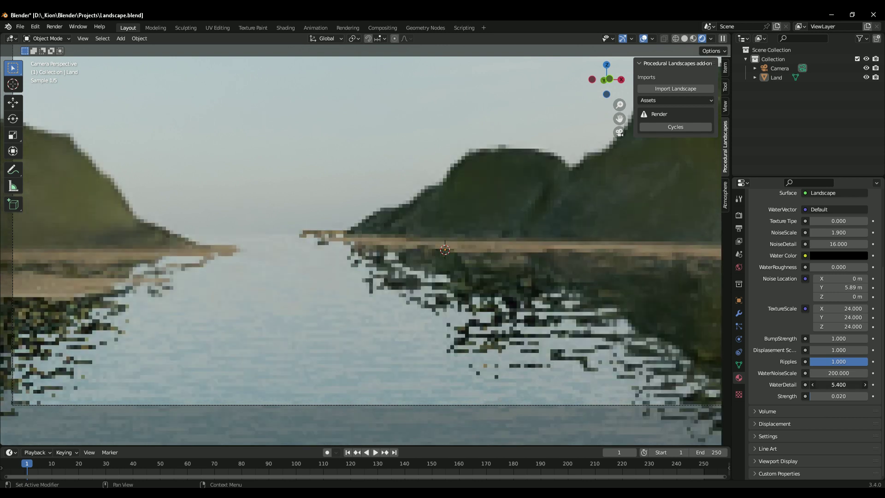
key(ctrl+z)
drag(839, 384, 779, 384)
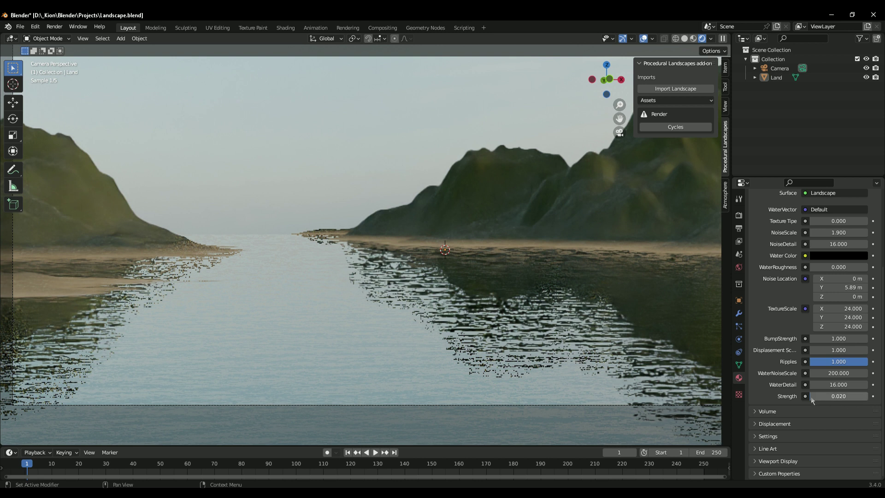
- Try a water Strength of 1 on the landscape material, and restore it to 0.02
drag(830, 396, 868, 396)
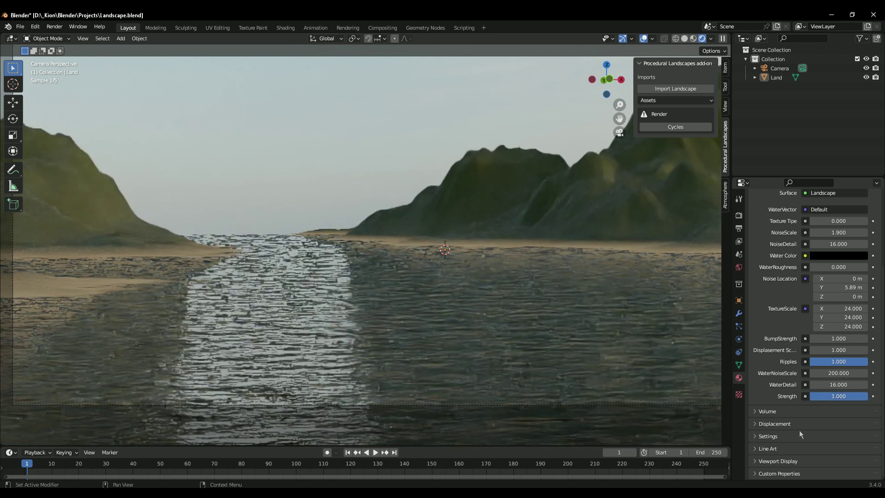
drag(815, 395, 765, 395)
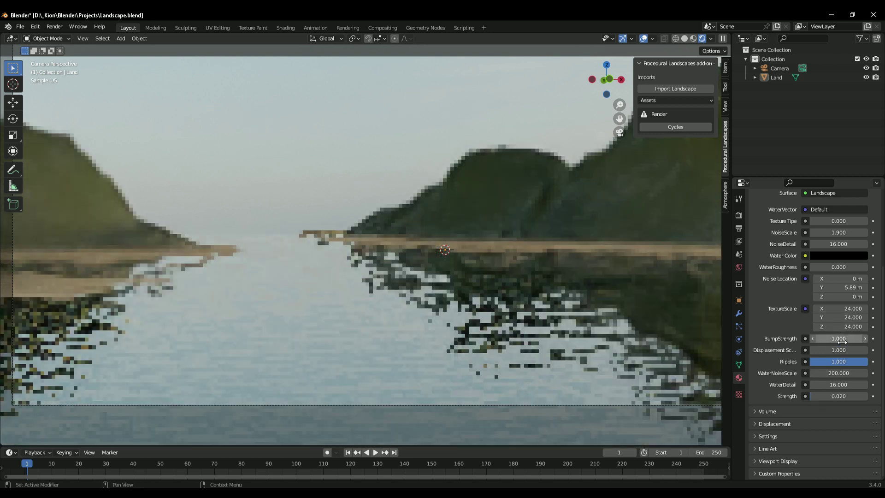
shift+middle_drag(326, 259, 301, 292)
scroll(302, 292, down, 2)
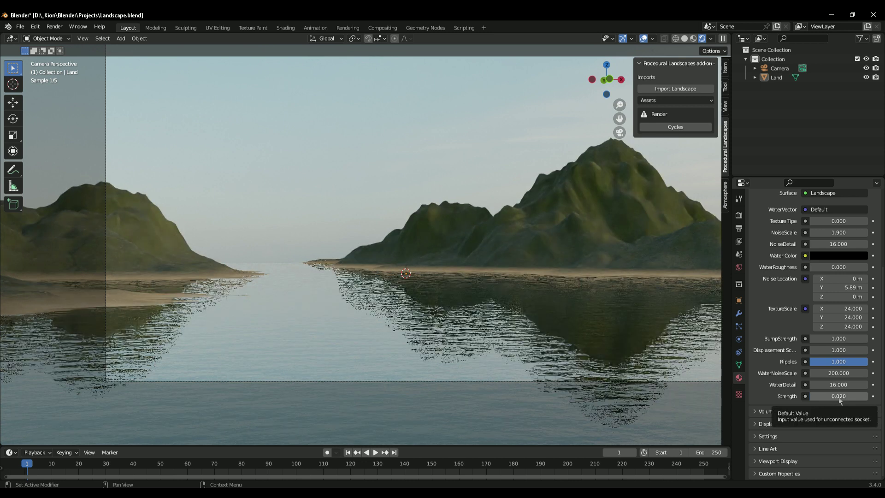
scroll(445, 282, down, 3)
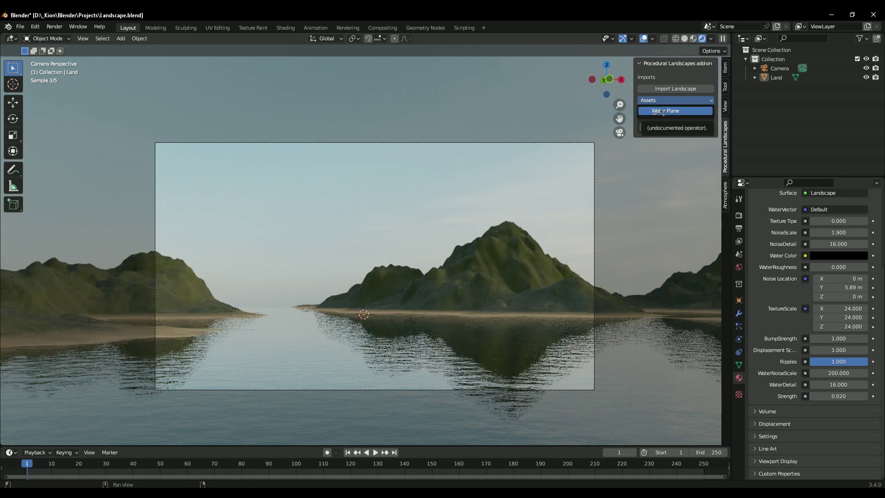
- Add the add-on's Water Plane asset and scale it up by a factor of 10
click(657, 112)
scroll(538, 273, down, 2)
middle_drag(538, 273, 511, 321)
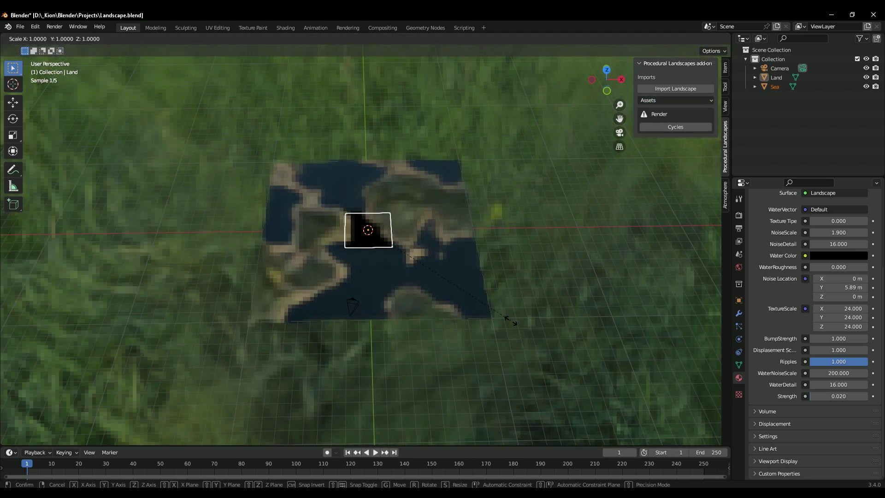
text(s10)
key(Return)
middle_drag(510, 326, 593, 289)
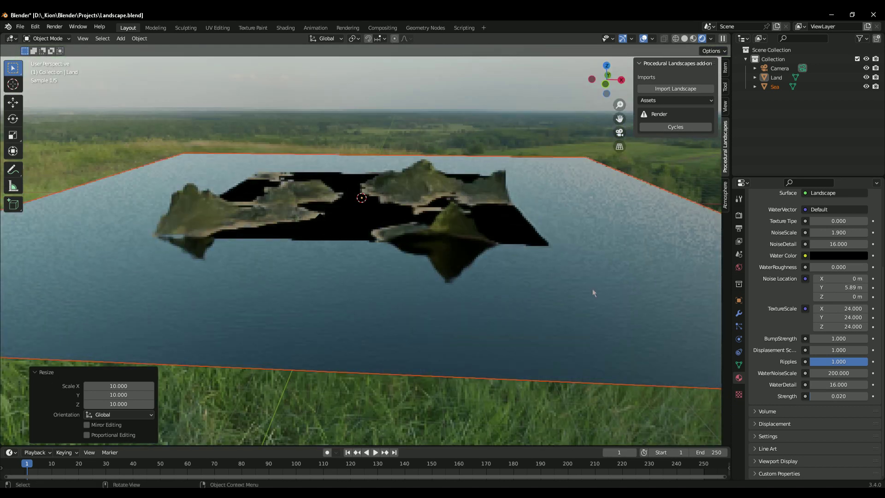
- Compare the sea plane's Basic_Water material settings with the water settings in the land's material
click(593, 288)
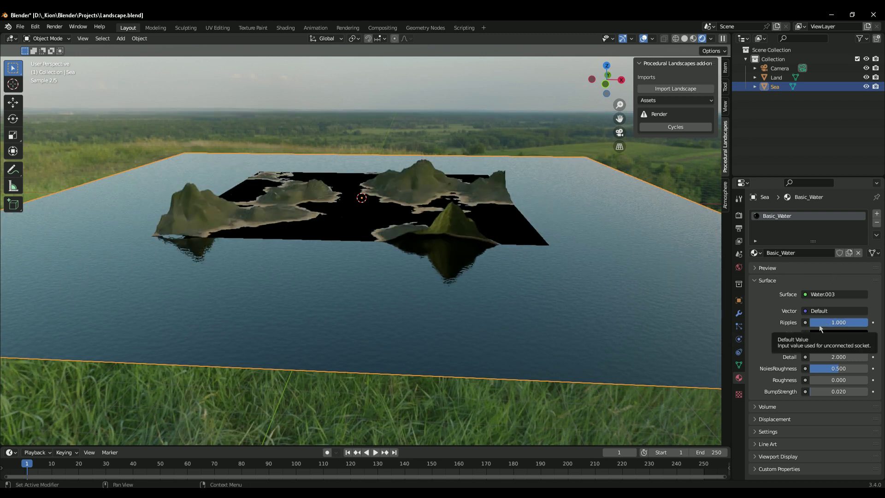
click(496, 227)
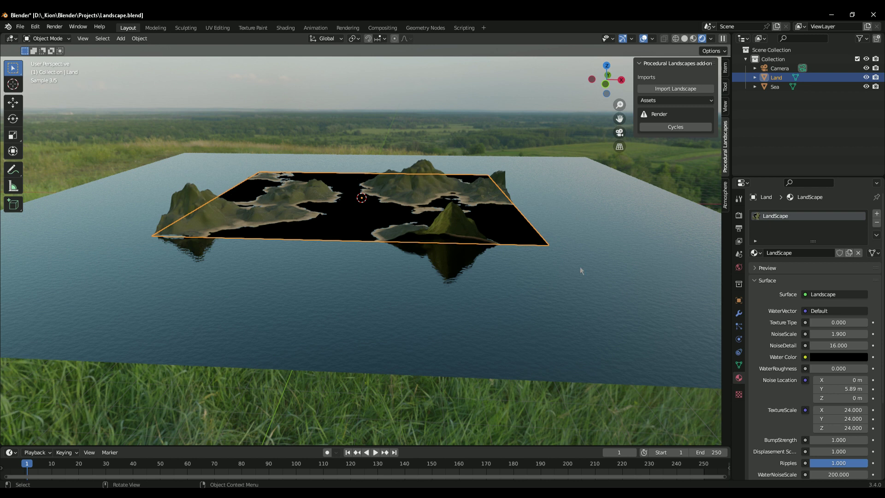
scroll(795, 338, down, 5)
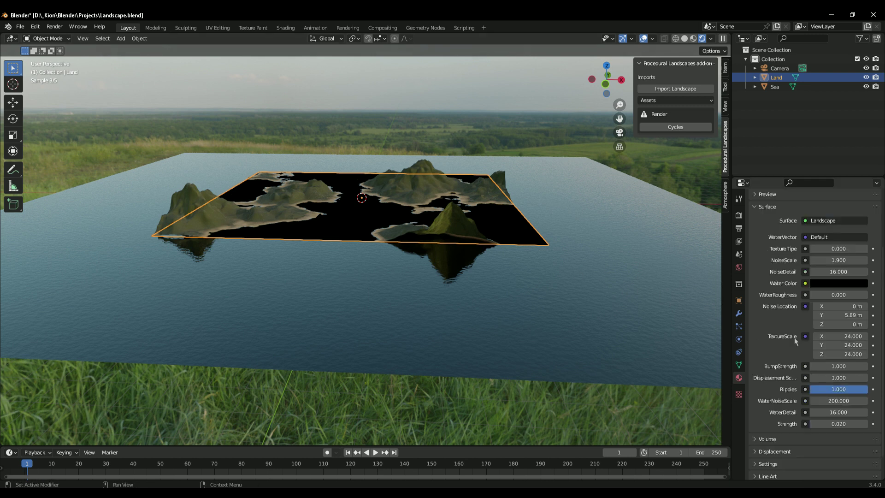
click(500, 220)
click(478, 206)
click(593, 262)
- Set the Sea plane's Z location to 0.007 m so it covers the land's black water, and check the coastlines
middle_drag(675, 252, 560, 289)
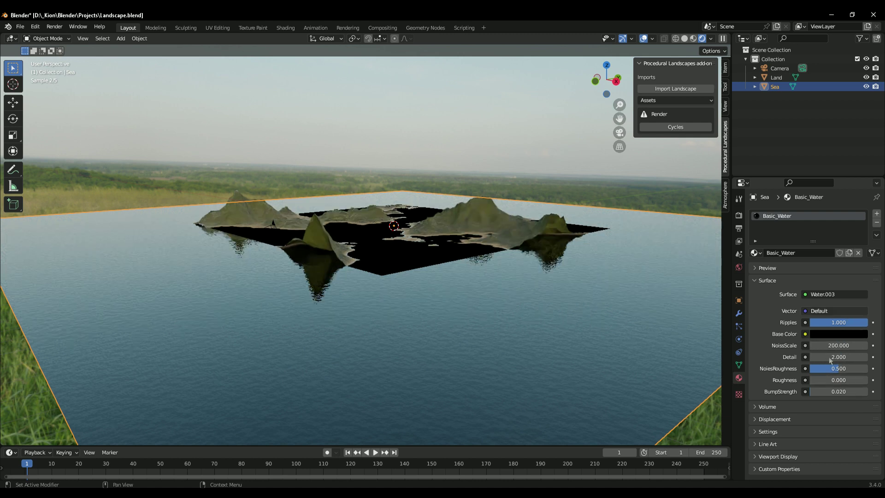
click(739, 300)
click(819, 261)
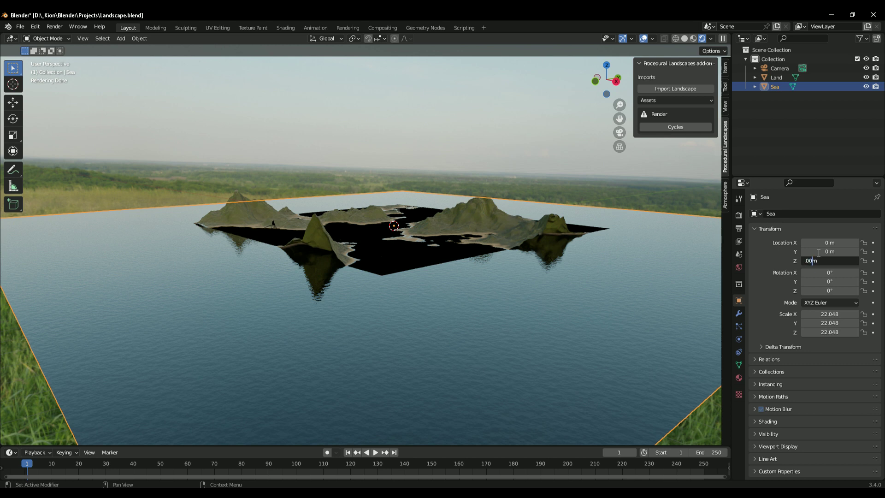
key(Return)
middle_drag(415, 305, 484, 312)
scroll(461, 316, up, 4)
click(479, 237)
click(483, 312)
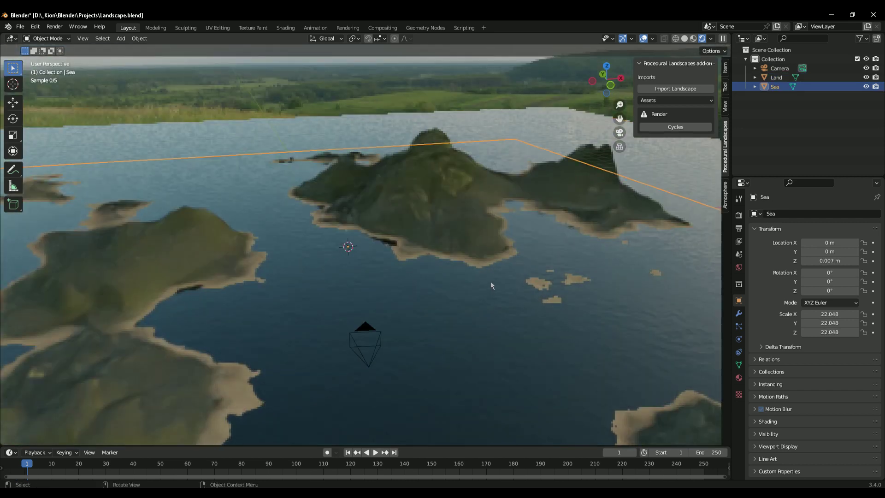
scroll(466, 279, down, 3)
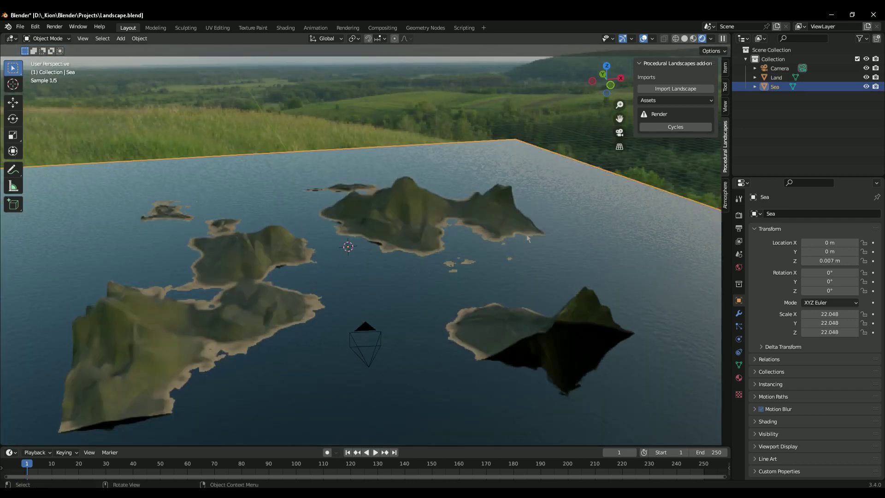
- Return to the camera view, render the current frame, and close the render result window
key(KP_0)
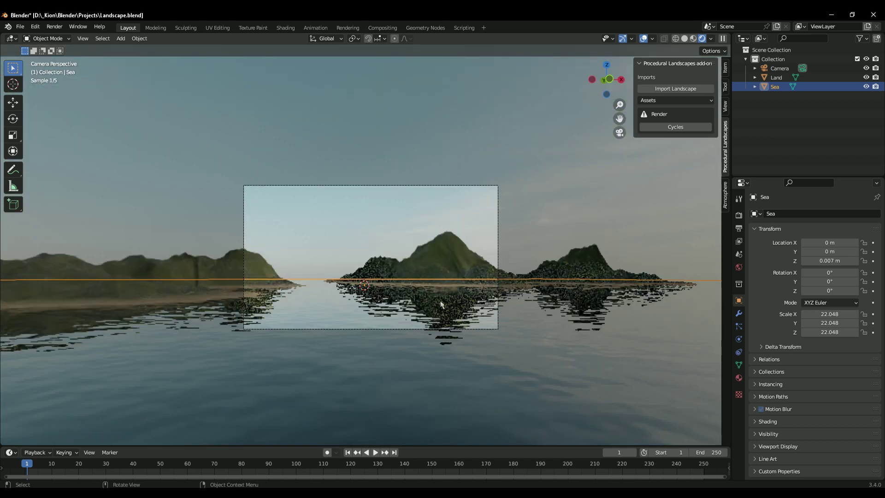
scroll(441, 305, up, 5)
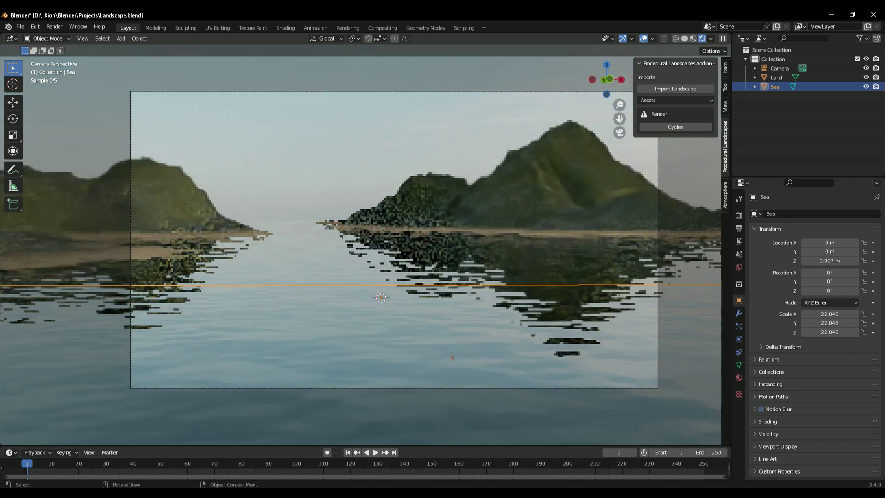
scroll(444, 339, up, 1)
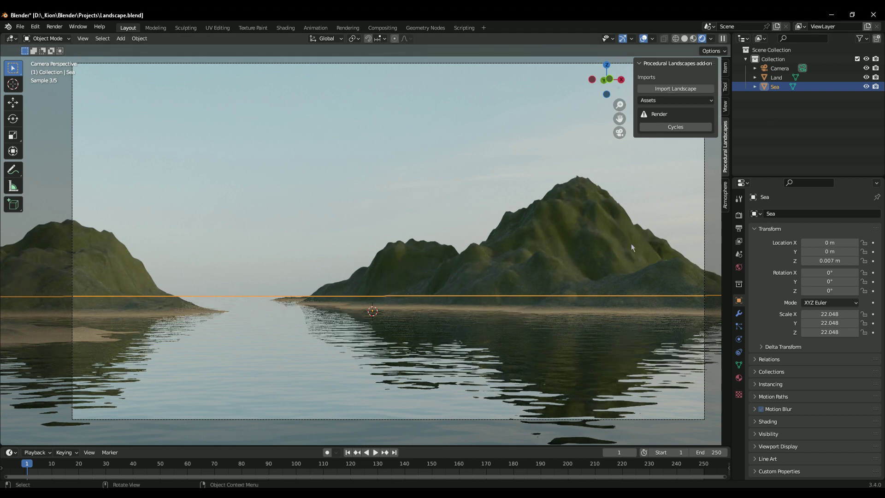
scroll(437, 270, down, 4)
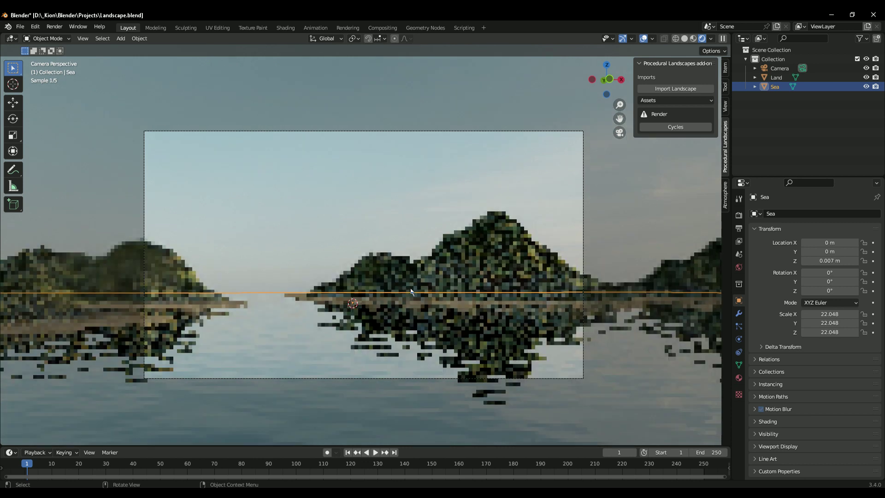
scroll(431, 271, up, 2)
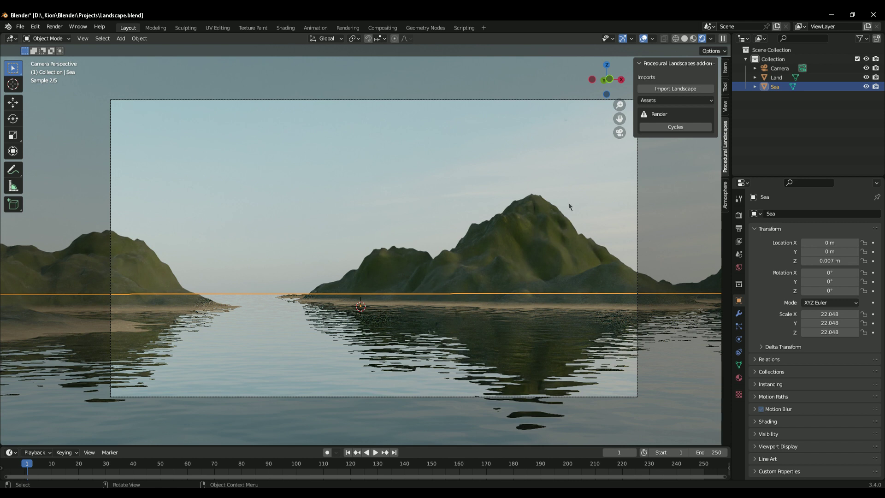
key(F12)
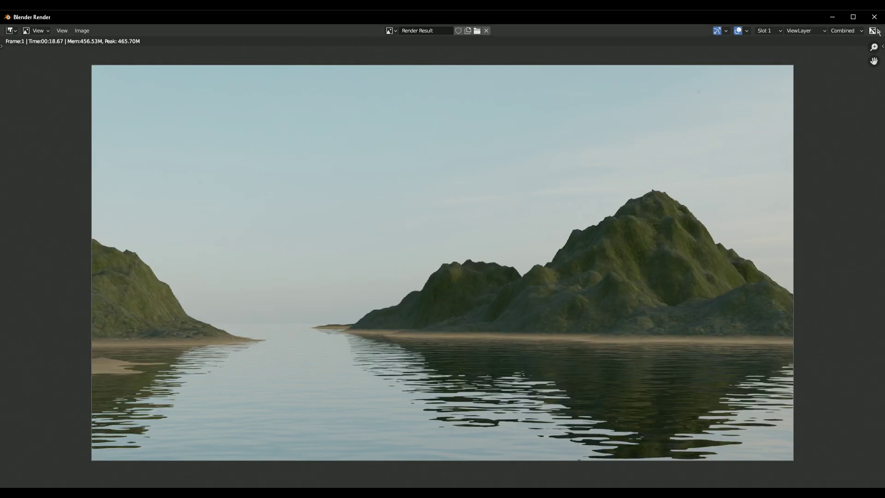
click(875, 17)
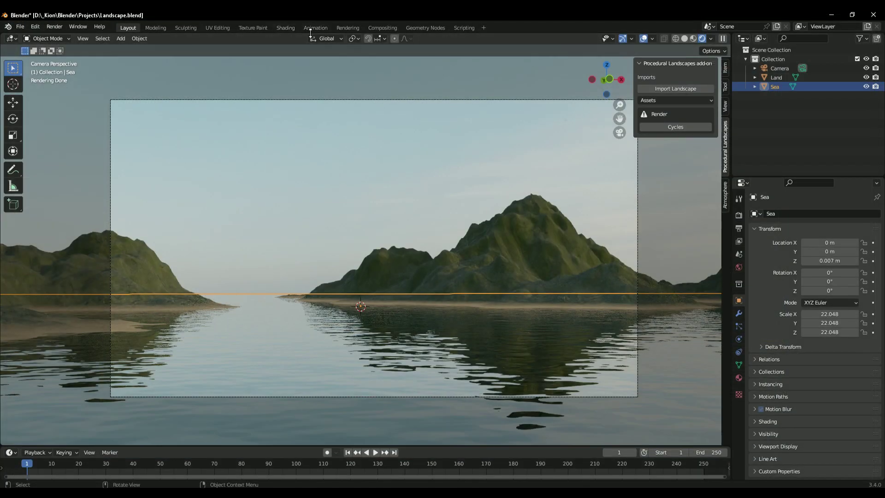
- Open the Compositing workspace, enable Use Nodes, and move the Composite node farther from the Render Layers node
click(383, 28)
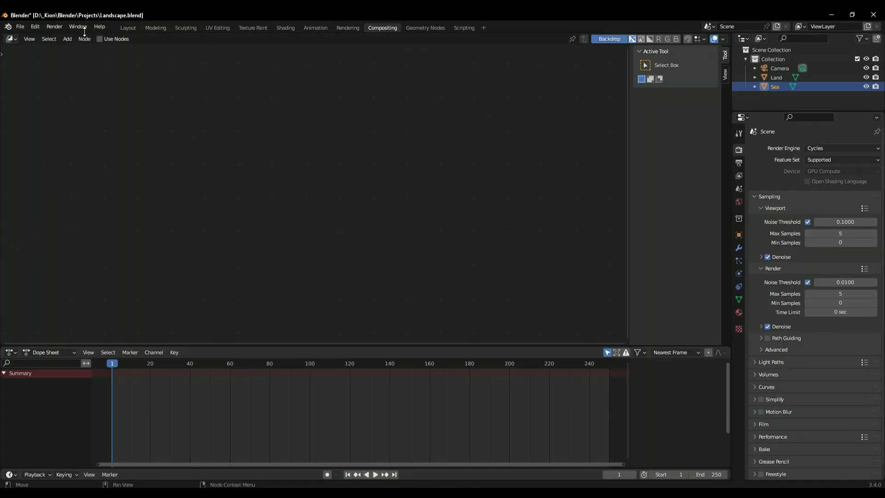
click(99, 39)
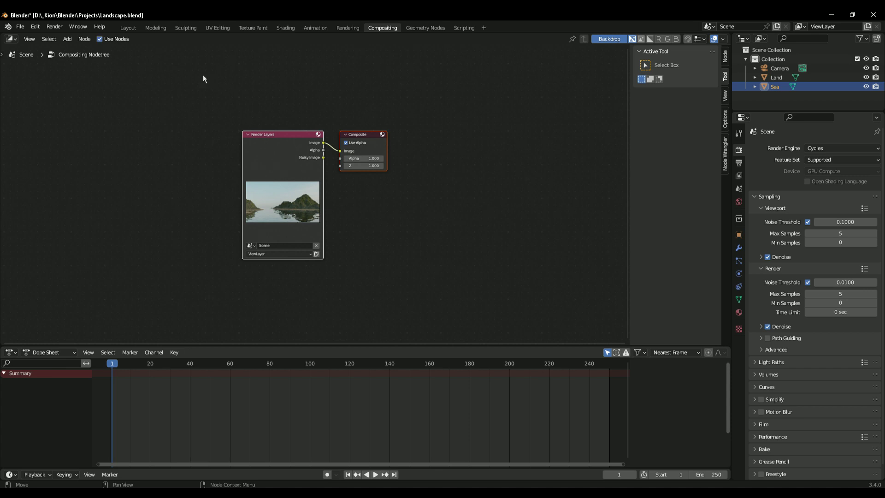
click(357, 151)
drag(358, 151, 479, 150)
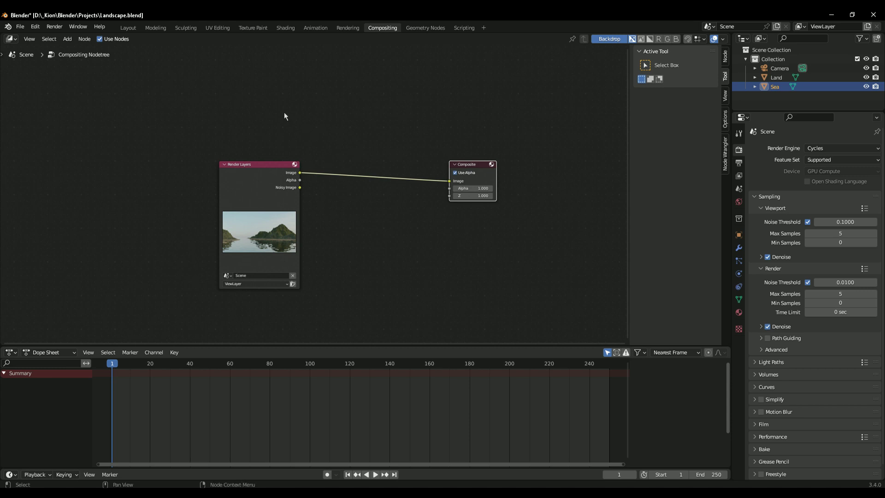
- Add a Viewer node fed by the Render Layers image and place it below the Composite node
click(283, 190)
ctrl+shift+click(283, 190)
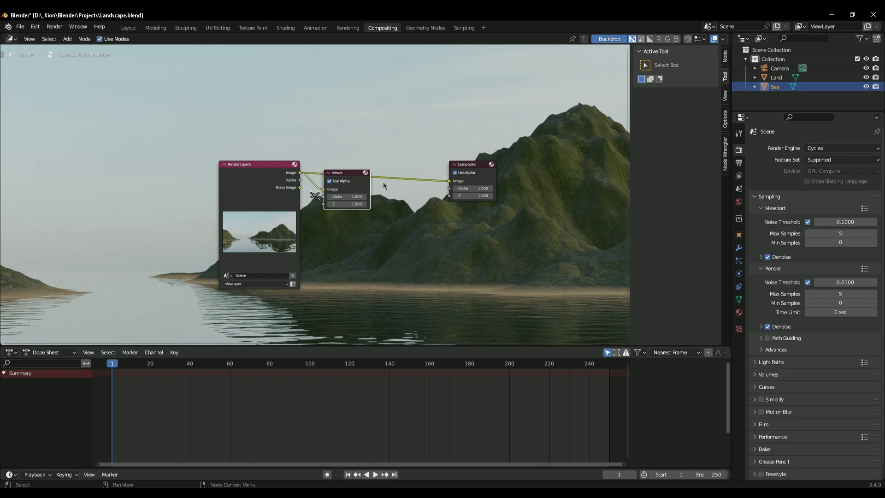
drag(341, 176, 476, 210)
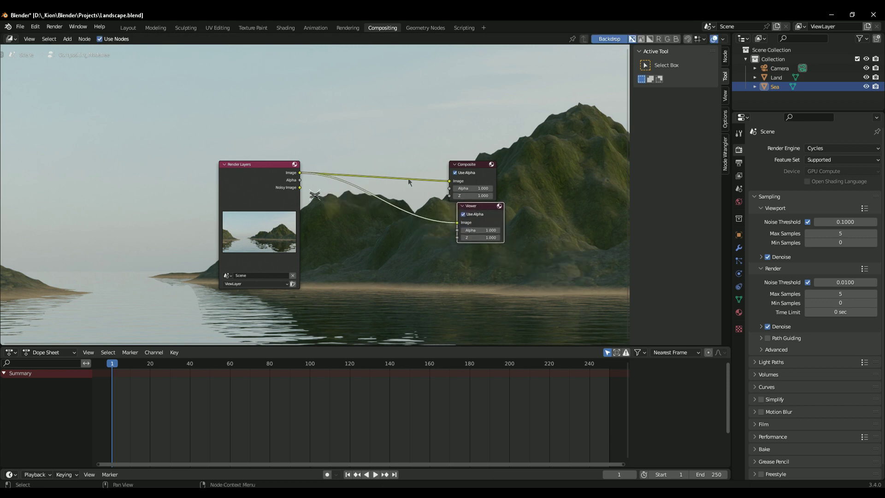
drag(477, 166, 490, 163)
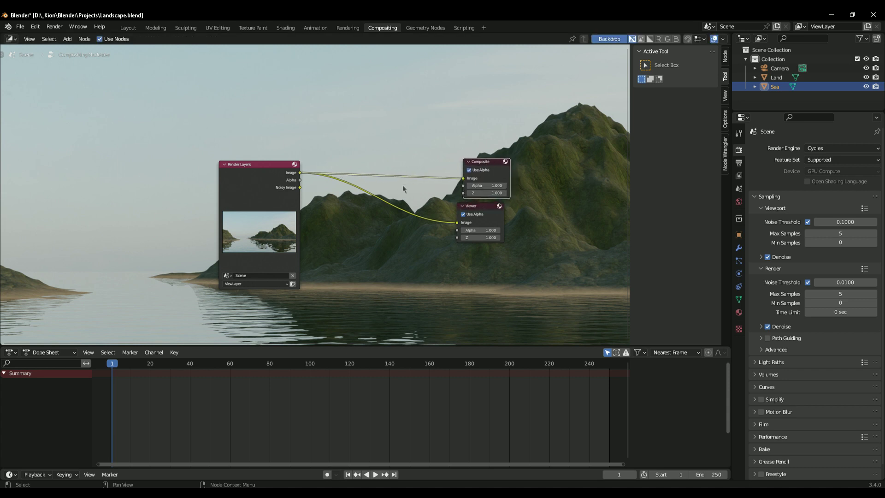
drag(258, 164, 225, 171)
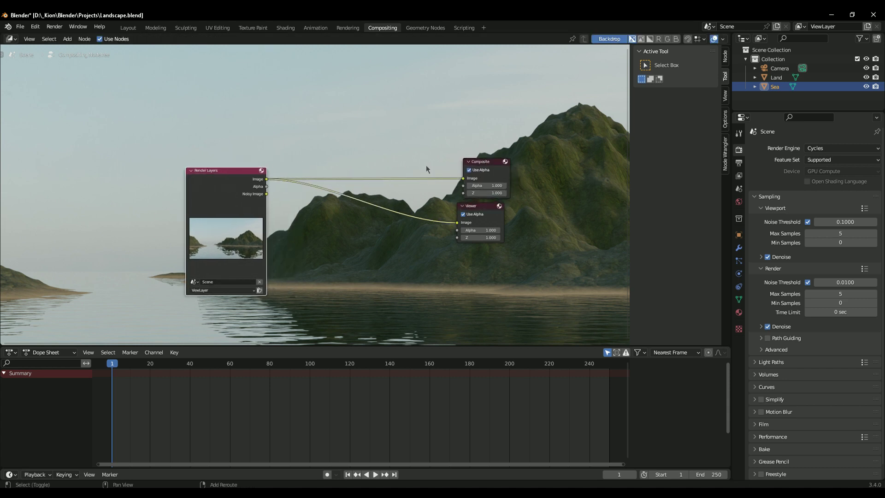
- Route the Render Layers image to both the Composite and Viewer nodes through a single shared Reroute point
shift+right_drag(399, 215, 399, 217)
key(ctrl+z)
shift+right_drag(405, 167, 407, 248)
scroll(411, 203, up, 4)
middle_drag(399, 216, 402, 220)
drag(222, 199, 217, 224)
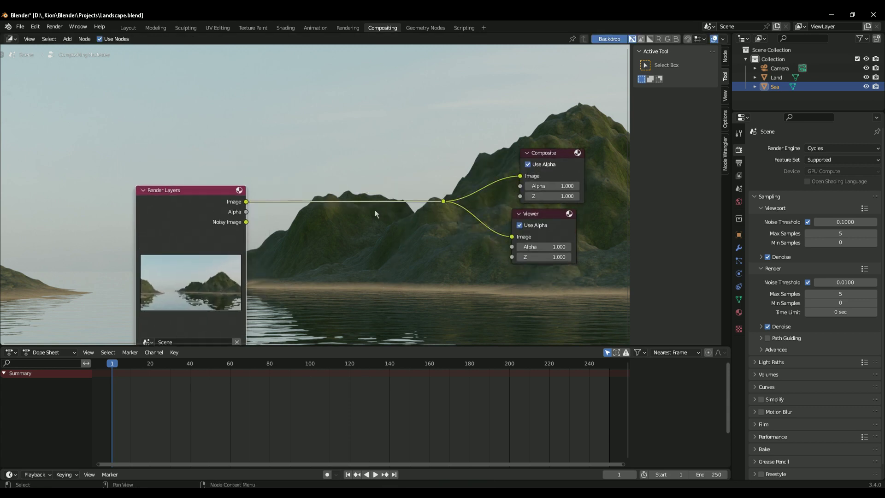
- Try adding a separate Reroute node by searching for it, and delete it
key(shift+a)
key(shift+a)
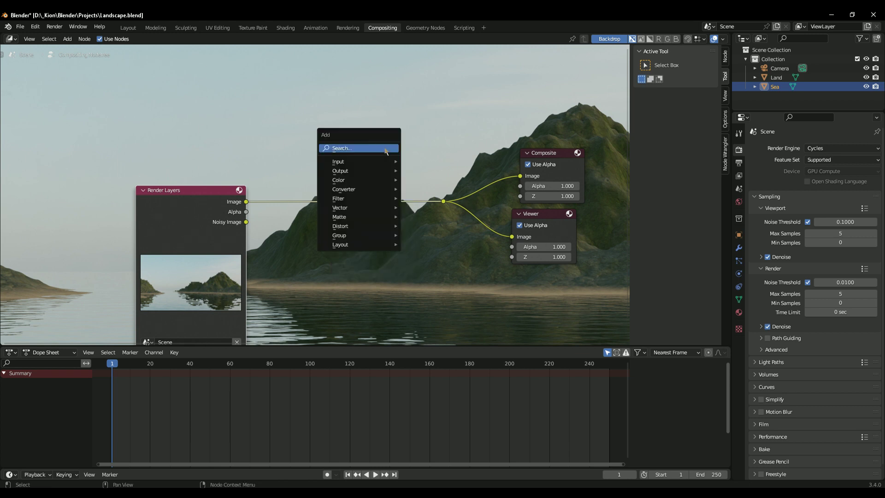
click(385, 150)
text(re)
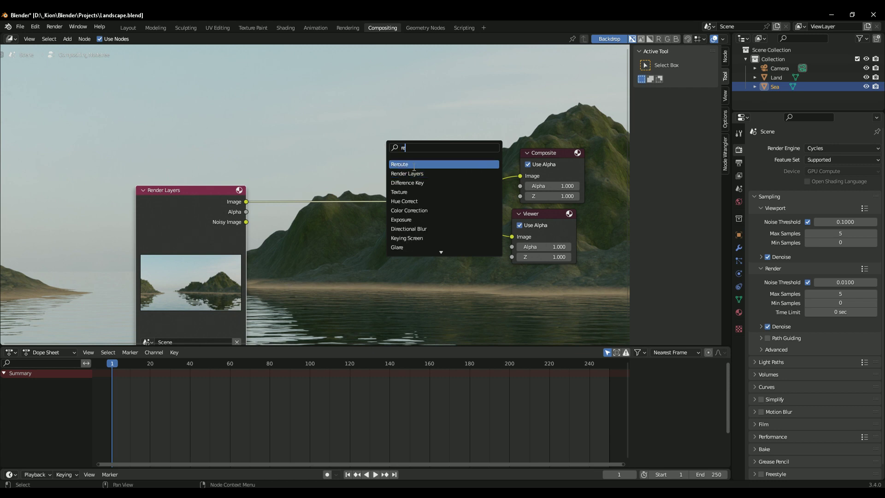
click(414, 164)
click(367, 167)
key(shift+a)
click(352, 130)
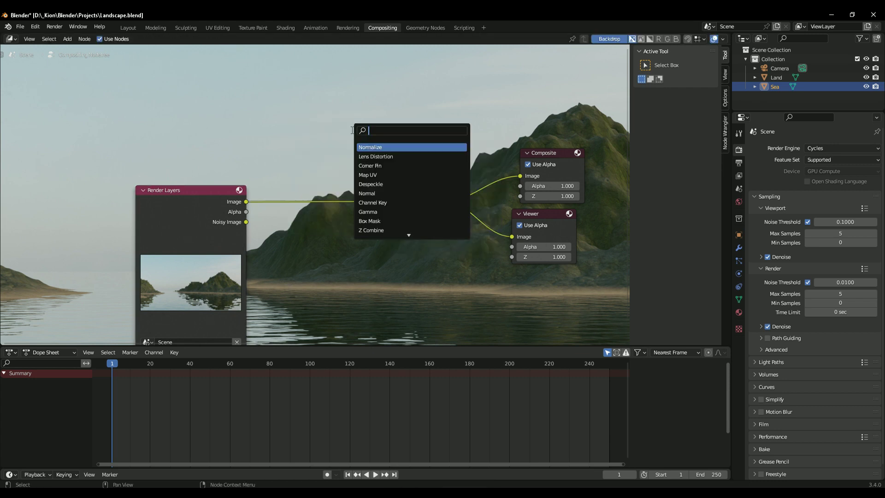
text(re)
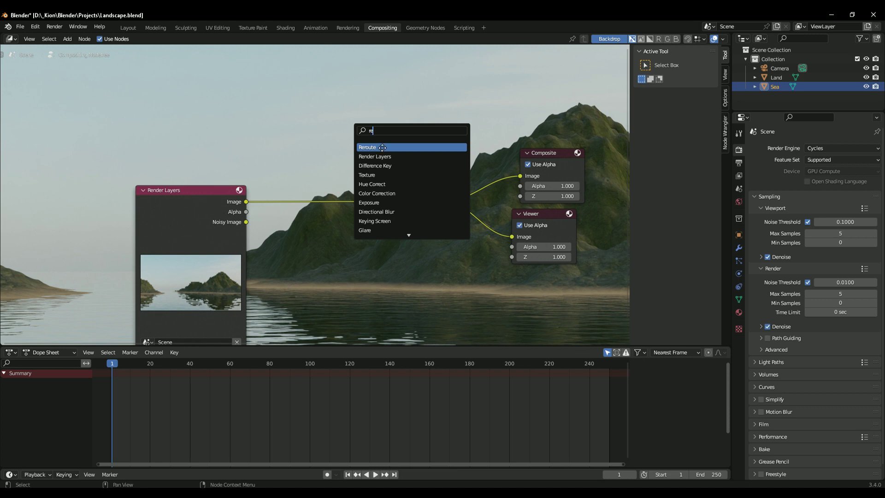
key(Return)
key(x)
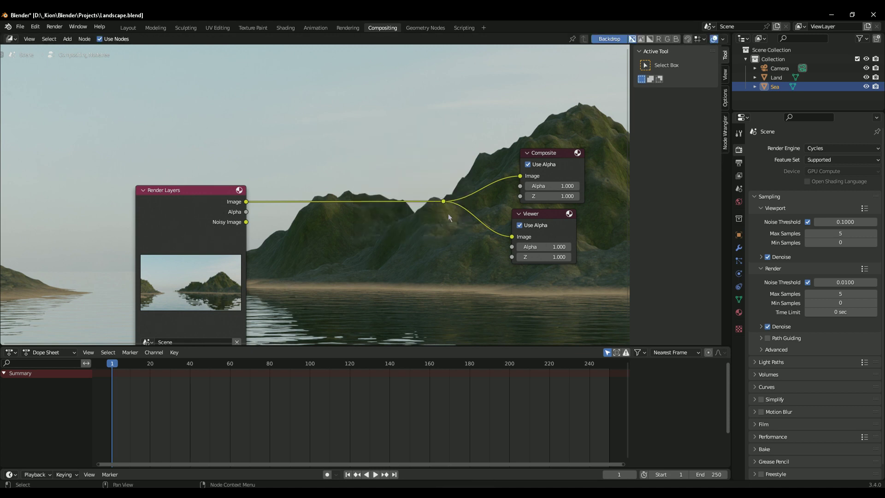
- Insert an Alpha Over node between Render Layers and the Reroute, with the render feeding its first Image input
scroll(426, 206, down, 2)
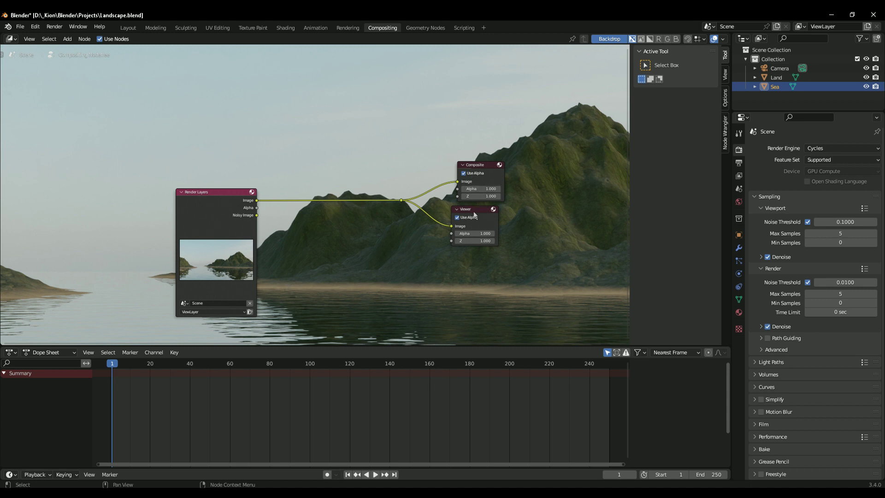
scroll(318, 173, up, 2)
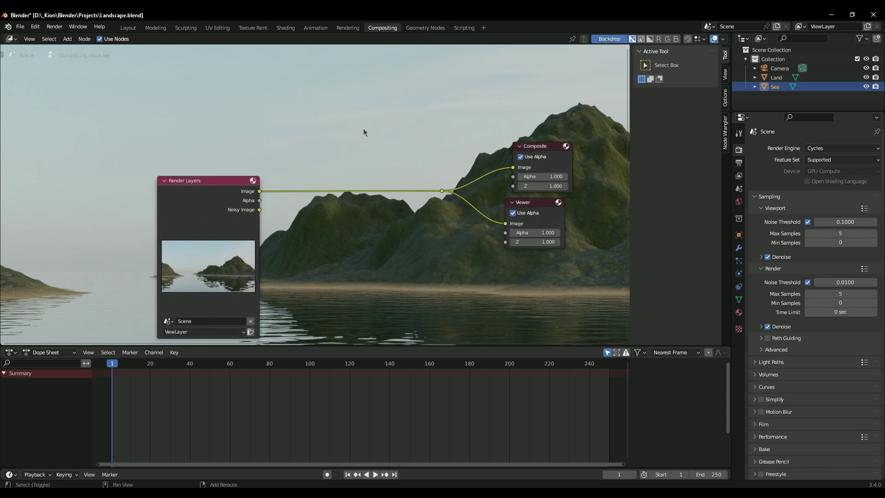
key(shift+a)
key(shift+a)
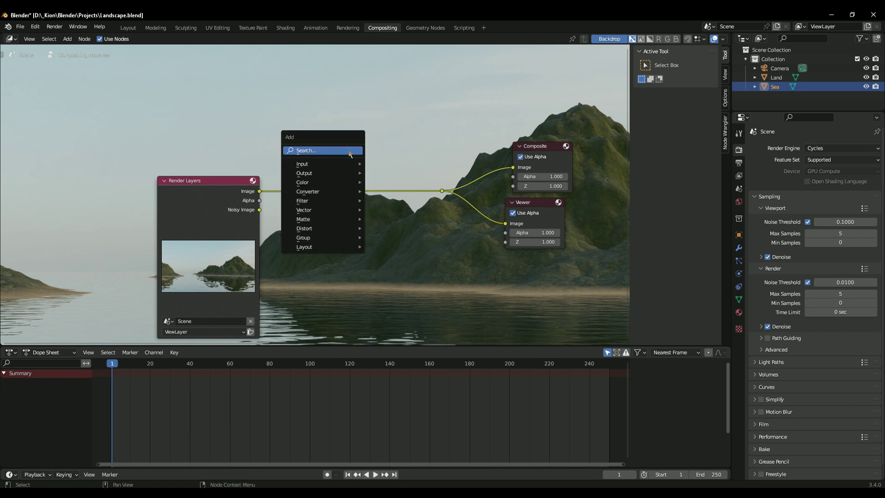
click(350, 152)
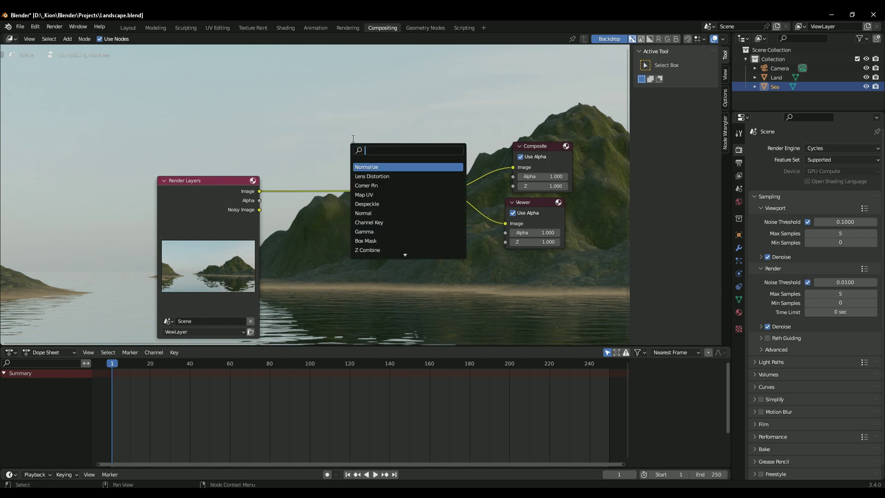
text(a)
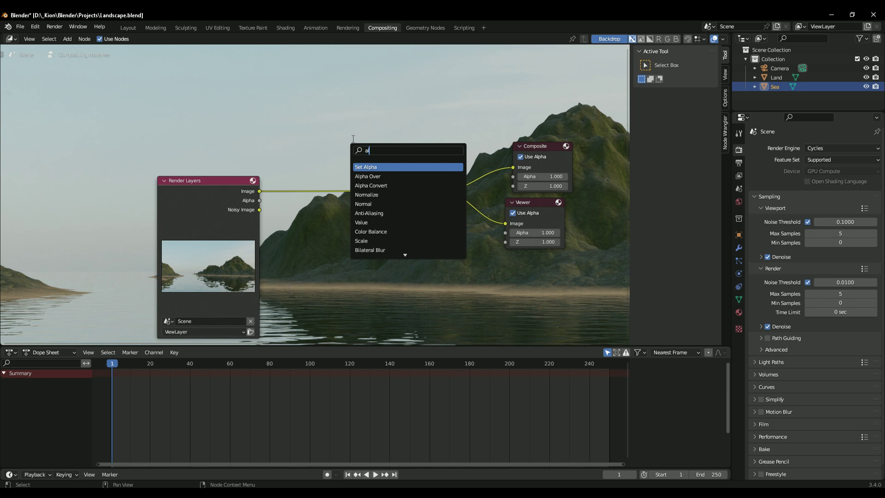
click(372, 176)
click(339, 206)
drag(345, 175, 369, 129)
drag(258, 203, 253, 200)
drag(374, 131, 378, 155)
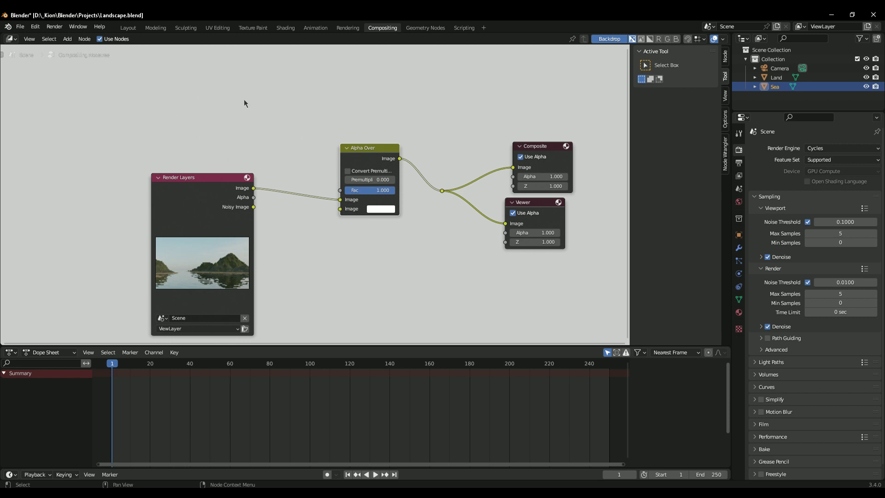
- Add a Blur node above the Render Layers node
key(shift+a)
click(256, 118)
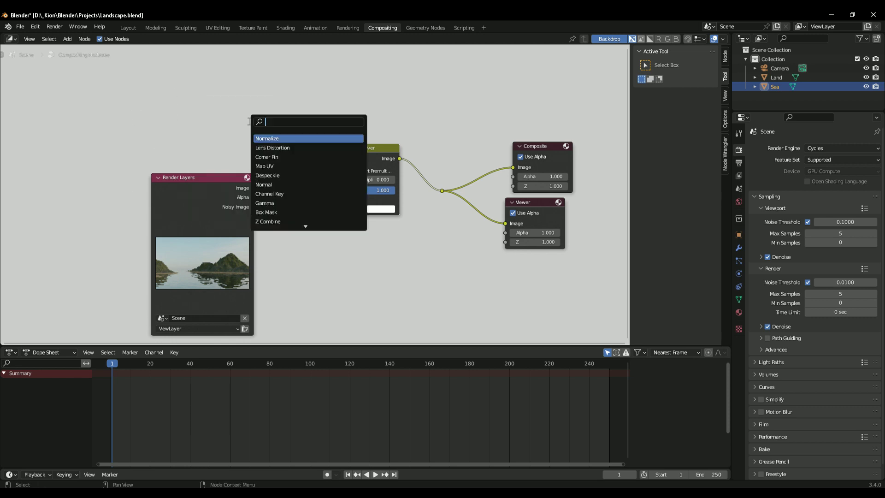
text(b)
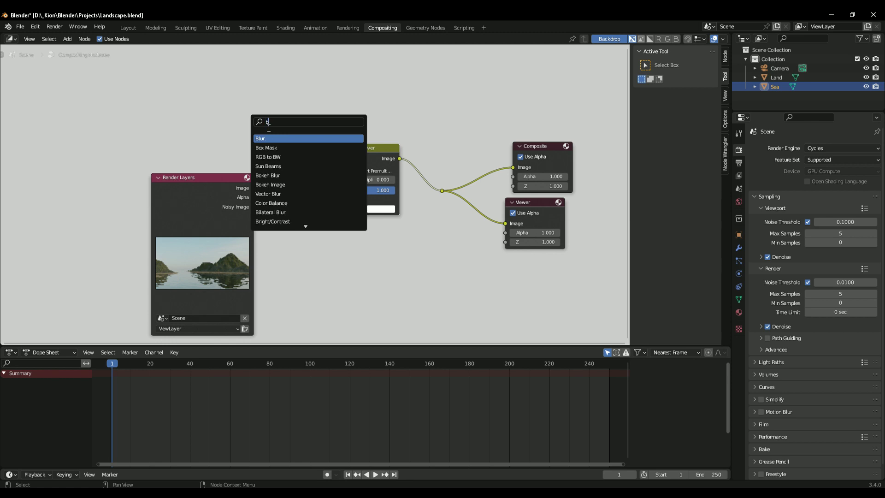
click(268, 139)
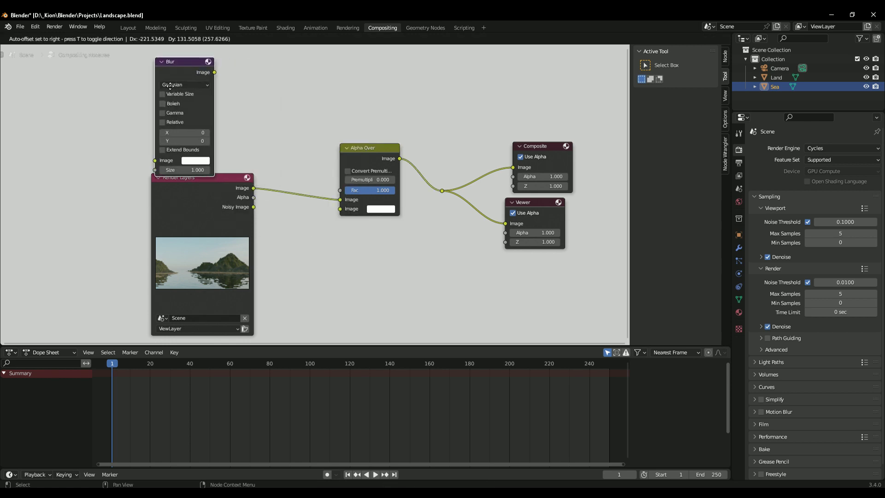
click(170, 85)
- Add a Box Mask node beside the Blur node
key(shift+a)
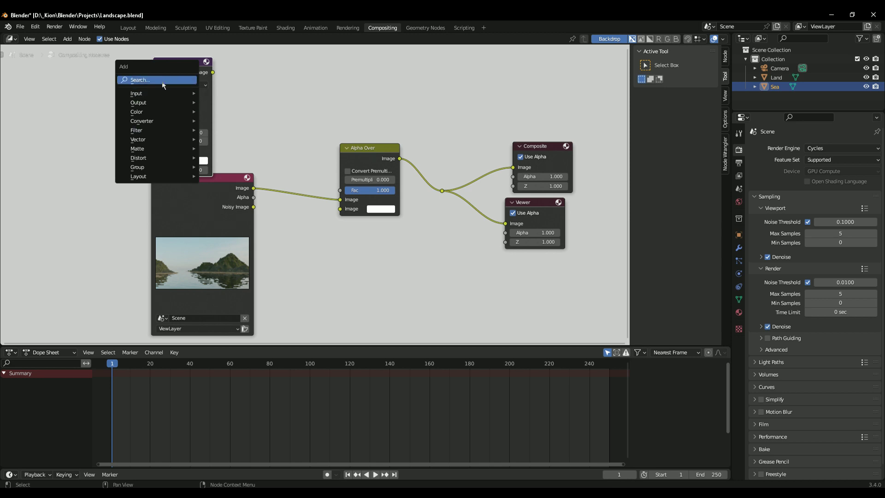
click(162, 81)
text(box)
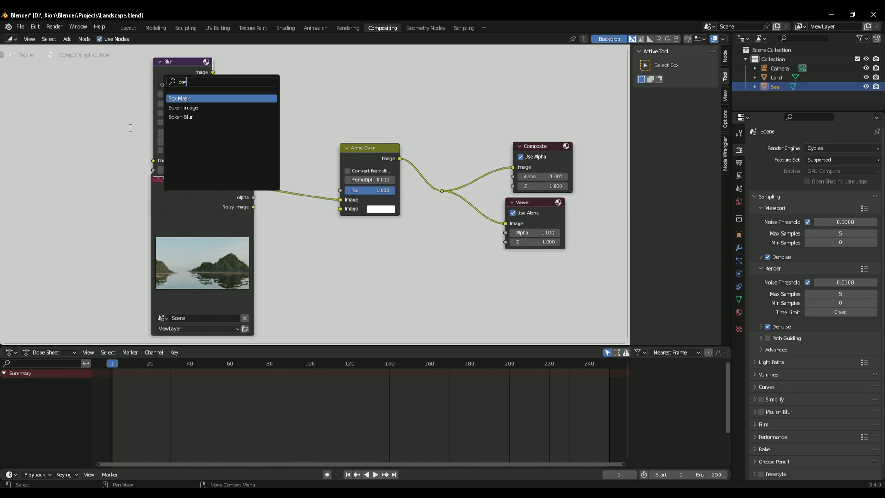
key(Return)
click(215, 114)
- Connect the Blur output to Alpha Over's Fac input and arrange the Box Mask ahead of the Blur node
middle_drag(230, 78, 233, 120)
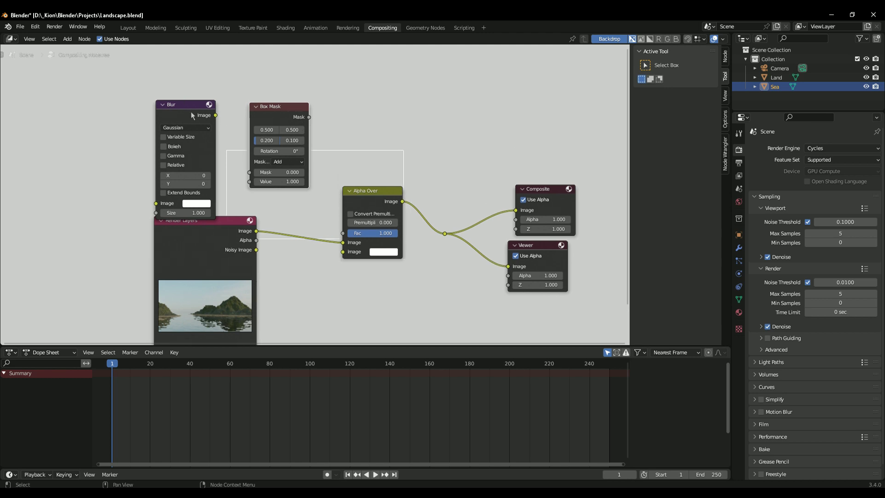
drag(216, 115, 342, 233)
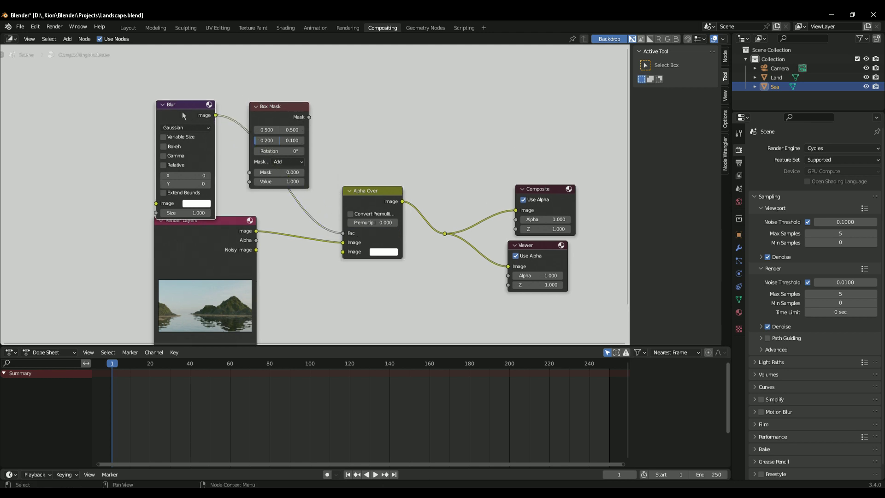
drag(195, 115, 314, 201)
drag(280, 109, 202, 111)
- Connect the Box Mask output to the Viewer and the Blur's Size input, and space the two nodes apart
ctrl+shift+click(201, 115)
scroll(273, 168, down, 4)
middle_drag(277, 171, 313, 174)
scroll(319, 174, up, 2)
middle_drag(328, 173, 346, 174)
scroll(341, 175, down, 4)
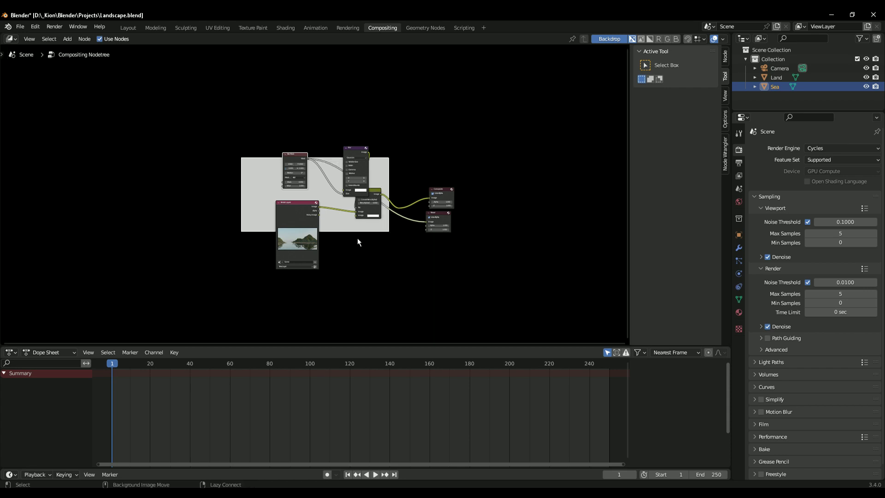
scroll(358, 235, up, 3)
drag(251, 146, 202, 151)
drag(357, 124, 330, 128)
scroll(214, 188, down, 2)
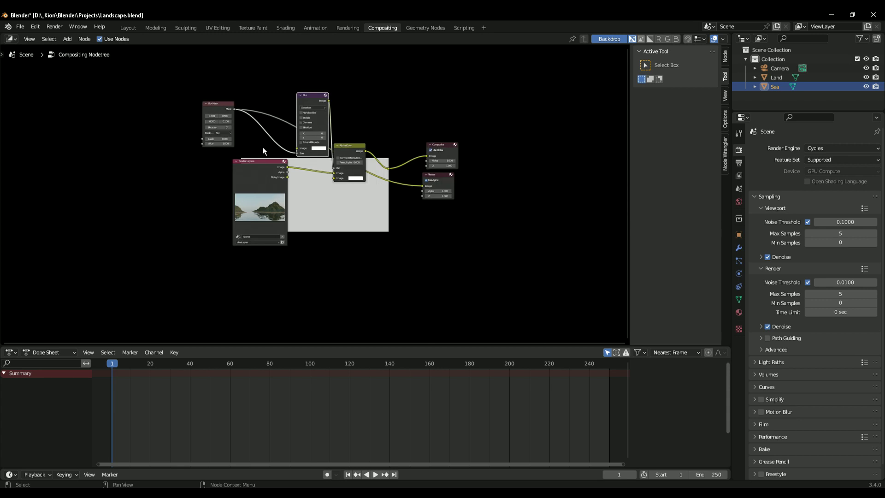
- Preview the Blur node in the Viewer and set its X and Y blur sizes to 500
ctrl+shift+click(308, 112)
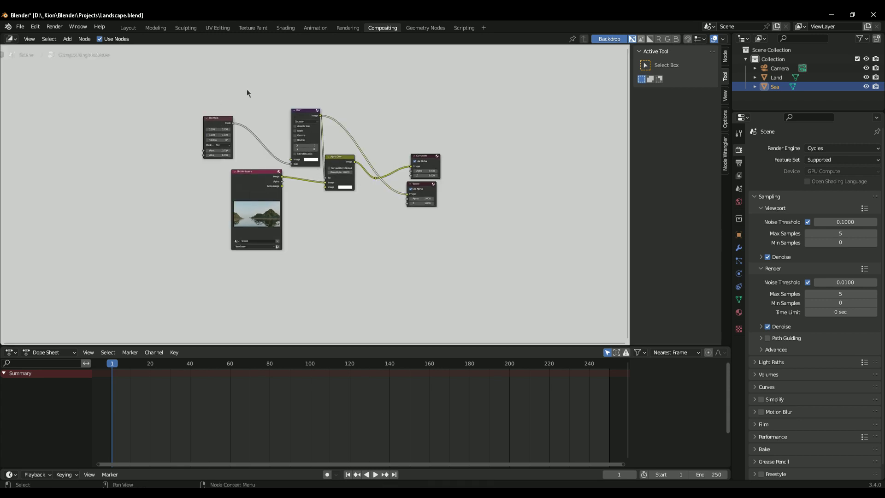
scroll(356, 201, up, 2)
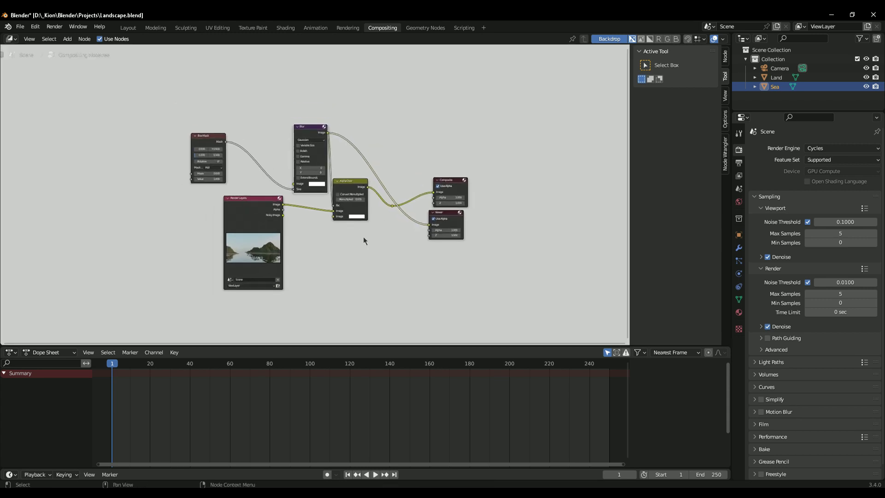
mouse_move(317, 111)
mouse_down()
mouse_move(317, 121)
mouse_move(314, 98)
mouse_up()
middle_drag(315, 102, 327, 169)
drag(326, 215, 326, 221)
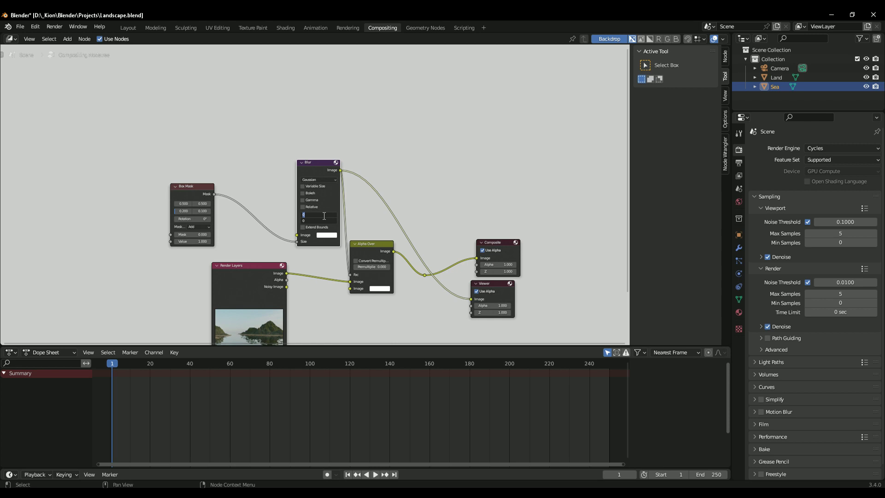
key(Return)
- Move the Box Mask link from the Blur's Size input to its Image input
scroll(337, 249, down, 1)
scroll(345, 262, up, 2)
middle_drag(346, 265, 317, 219)
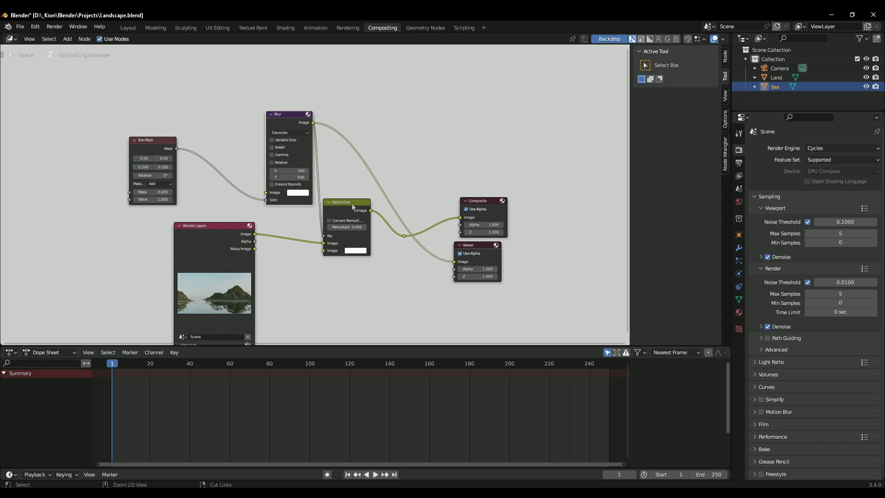
drag(268, 203, 266, 193)
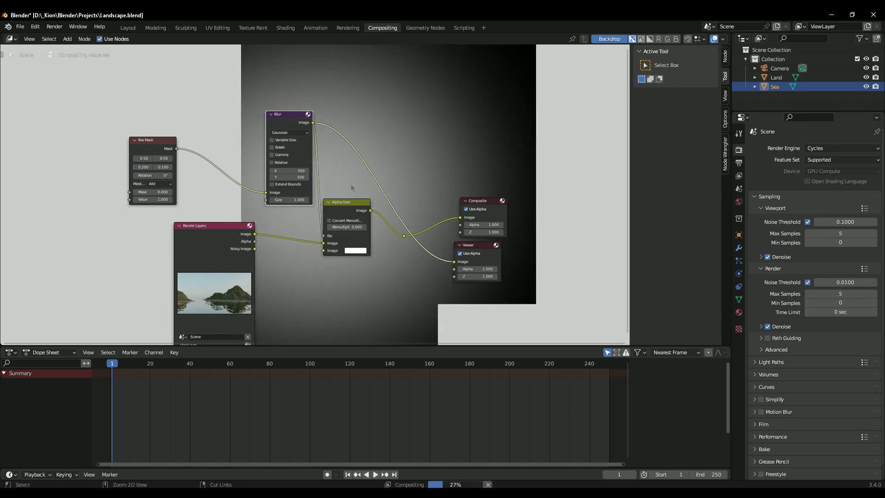
- Preview the Alpha Over output in the Viewer and shrink the backdrop to show the whole image
scroll(351, 185, down, 1)
key(v)
key(v)
scroll(400, 219, up, 1)
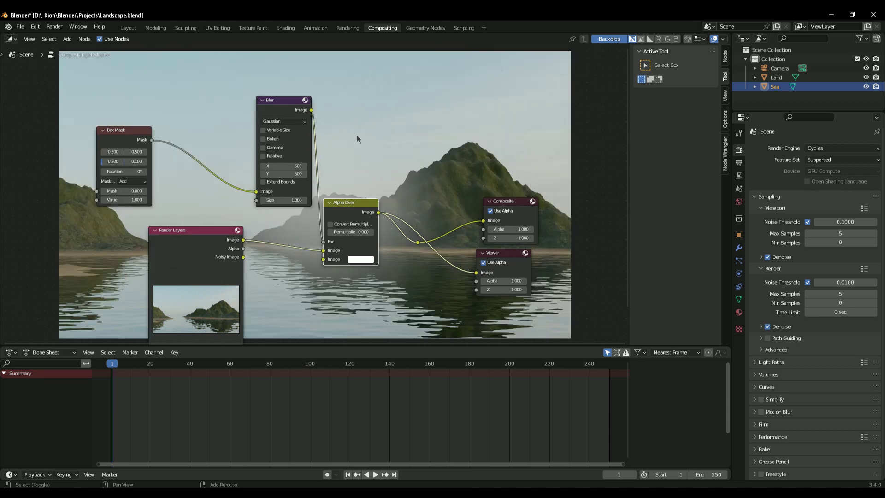
- Insert an Invert node on the link between the Blur output and the Alpha Over node's Fac input
key(shift+a)
click(339, 137)
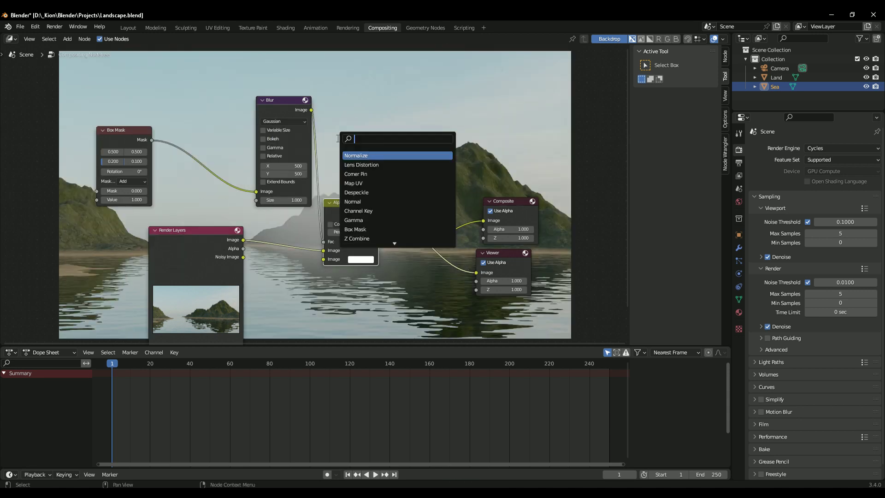
text(in)
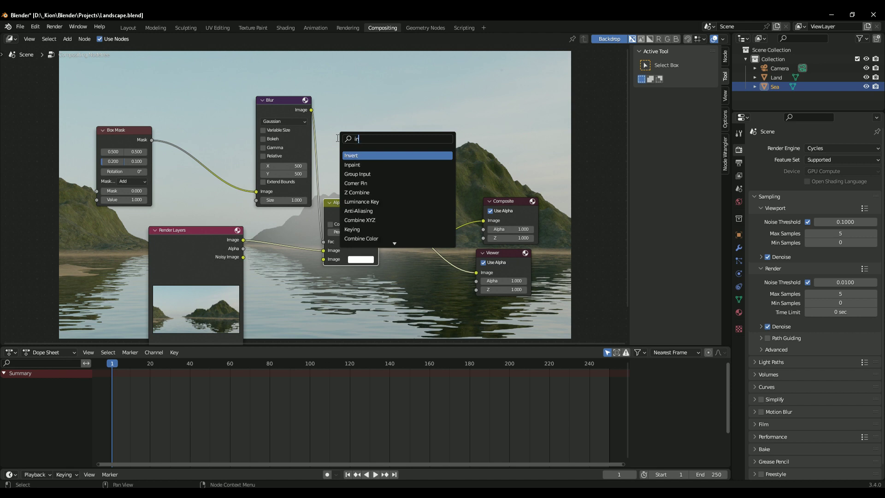
key(Return)
click(318, 156)
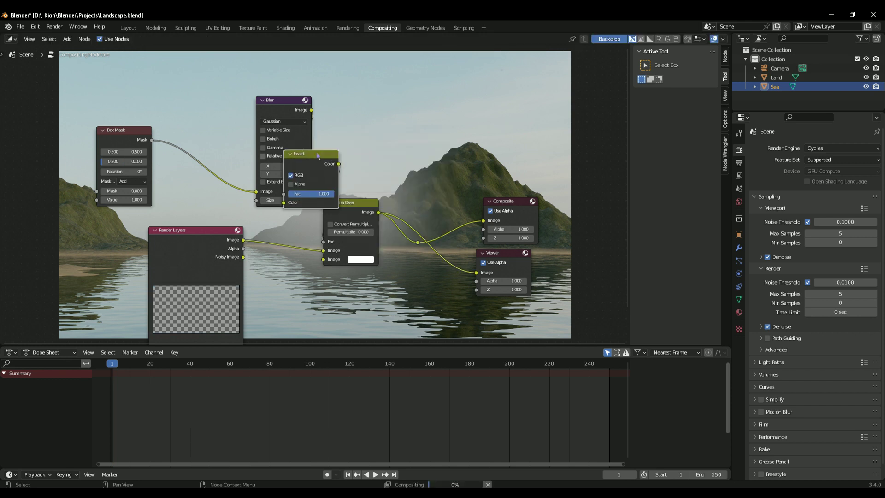
middle_drag(331, 172, 337, 156)
scroll(375, 191, up, 2)
middle_drag(375, 191, 322, 171)
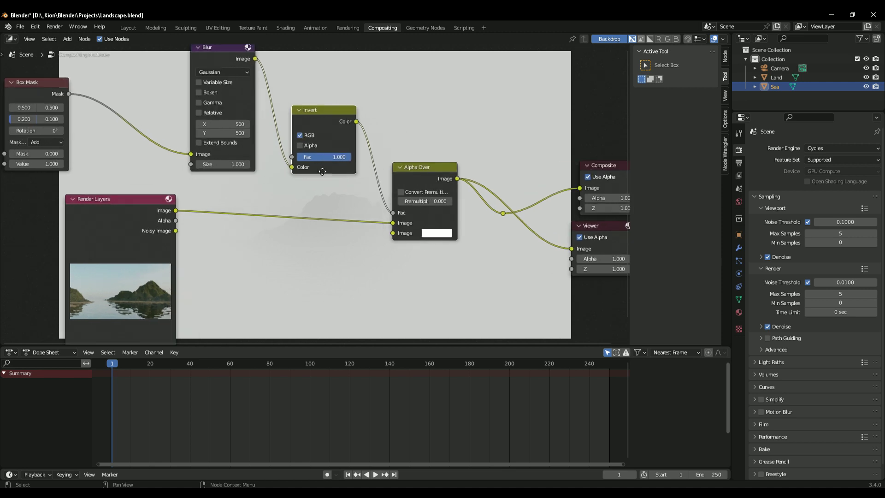
- Set the Alpha Over node's second image colour to black
middle_drag(344, 217, 329, 220)
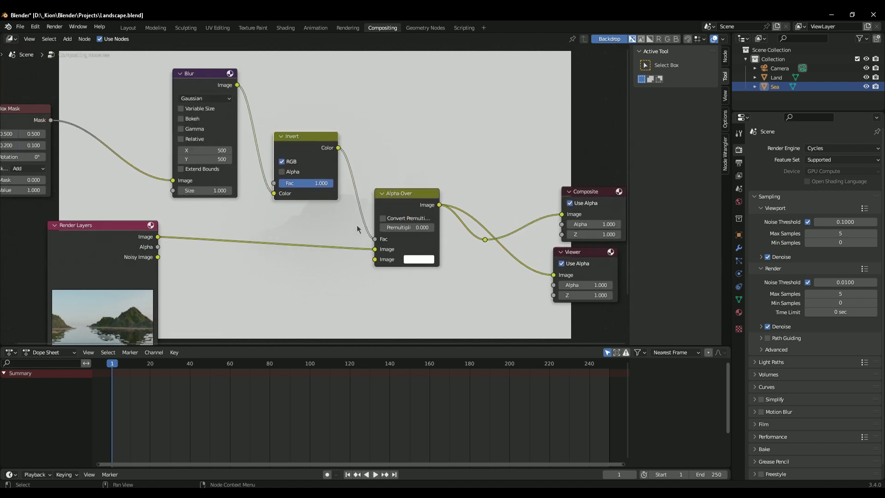
click(429, 259)
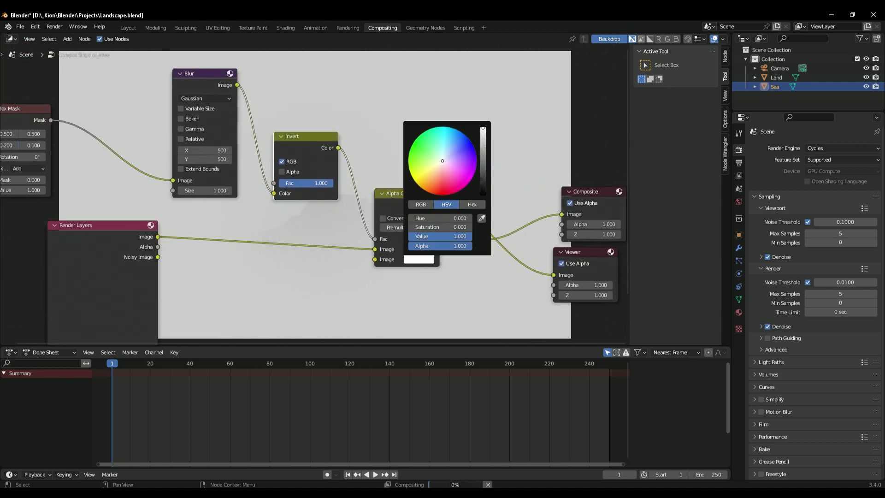
drag(485, 170, 473, 193)
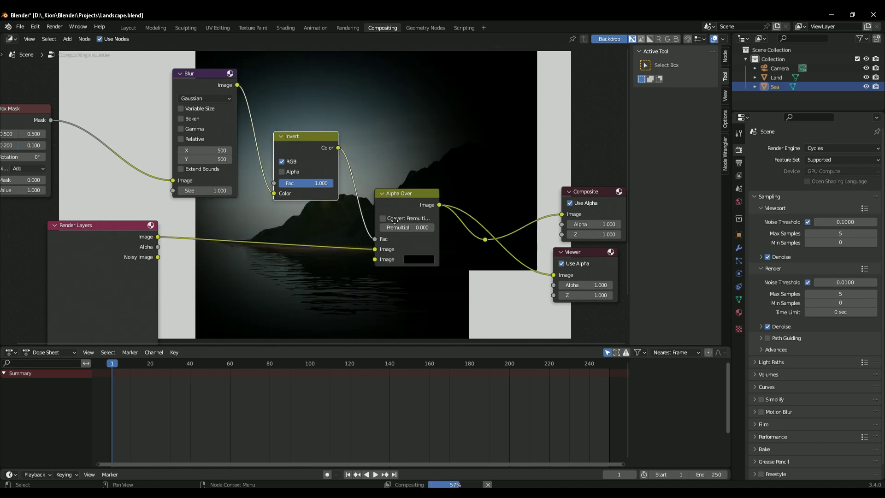
- Preview the Blur node's output in the Viewer
ctrl+scroll(393, 218, up, 12)
ctrl+shift+click(470, 73)
middle_drag(290, 170, 298, 221)
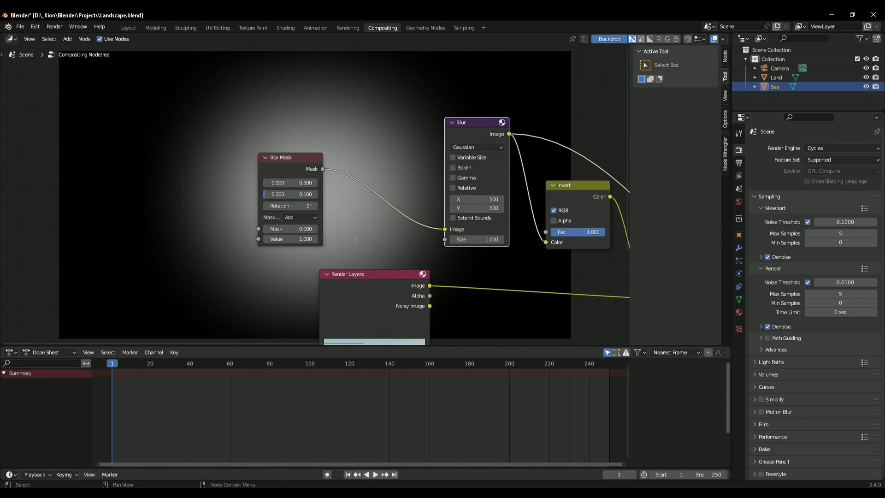
- Set the Box Mask's width to 0.5 and its height to about 0.15
scroll(322, 217, up, 4)
middle_drag(356, 215, 427, 219)
scroll(369, 203, up, 3)
drag(325, 203, 422, 199)
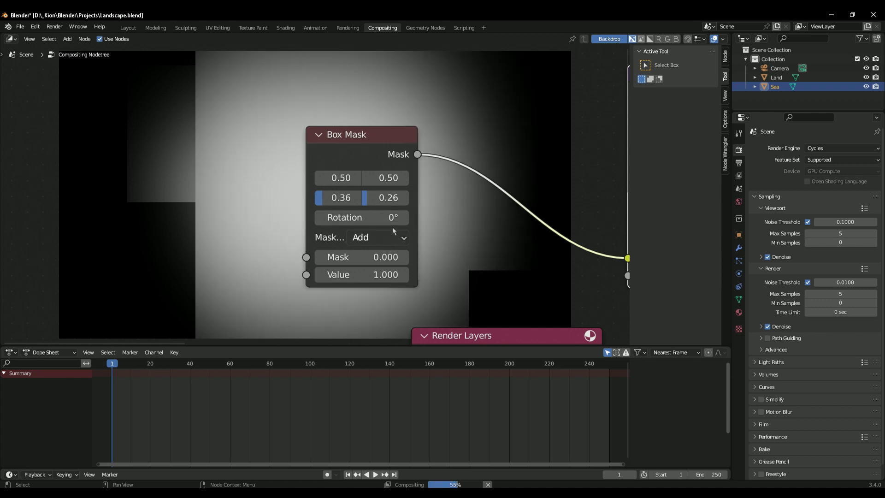
drag(369, 202, 326, 201)
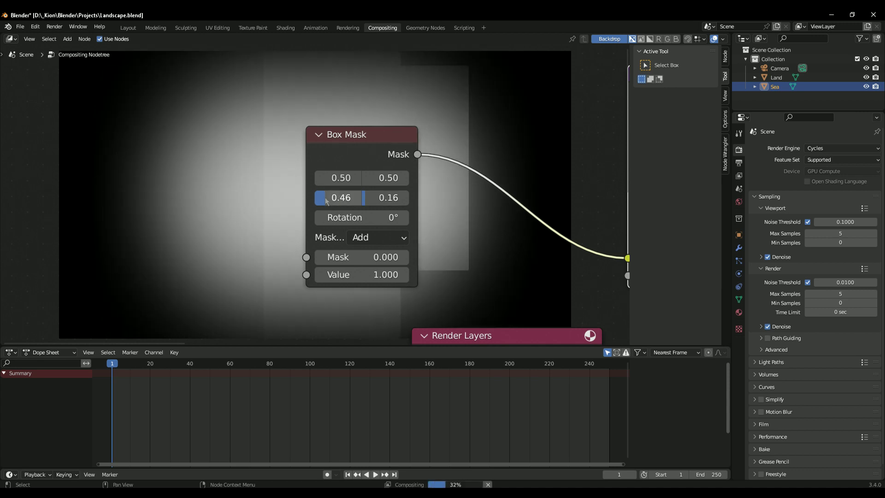
click(326, 201)
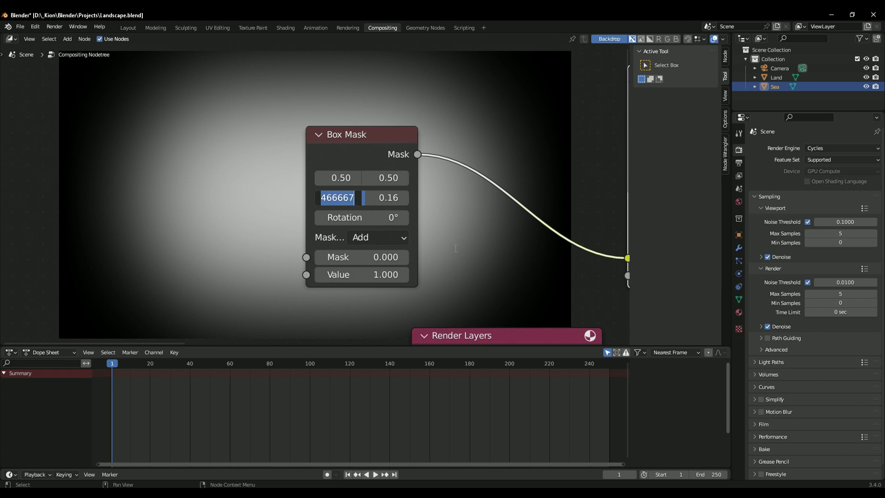
text(0.5)
key(Return)
- Preview the Alpha Over output in the Viewer and set the Blur node's X and Y sizes to 600
scroll(372, 252, down, 4)
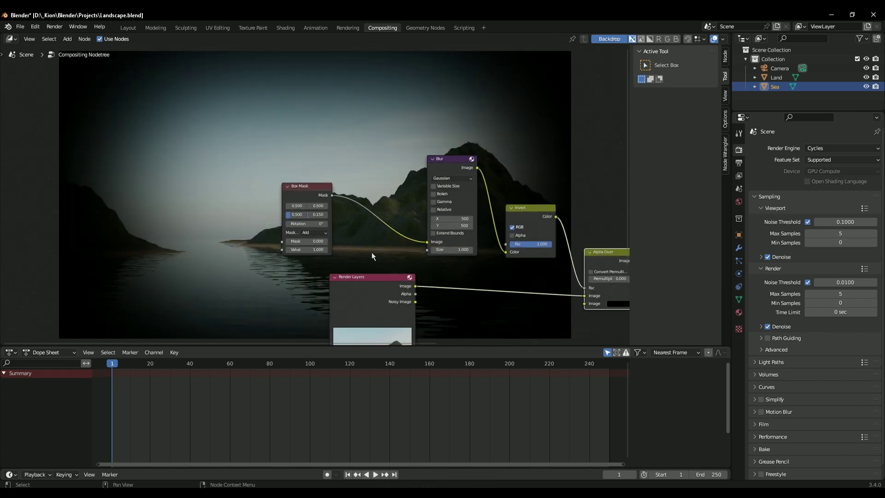
click(502, 236)
key(Return)
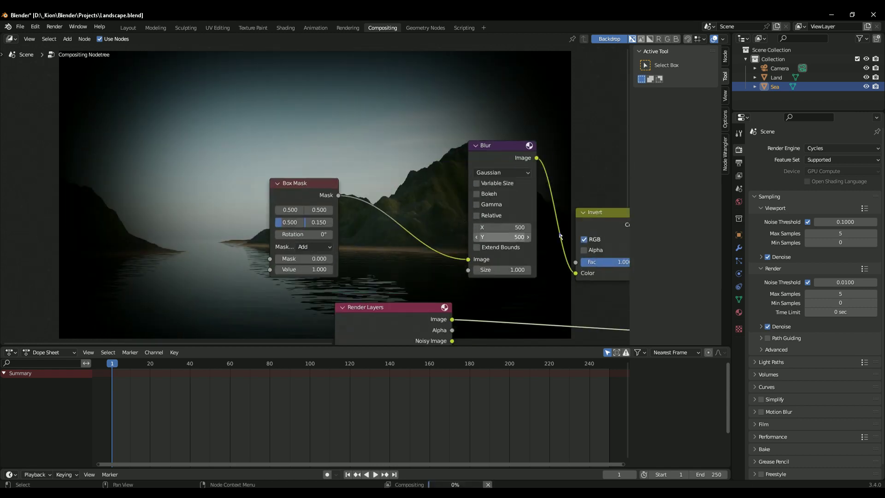
drag(475, 213, 491, 219)
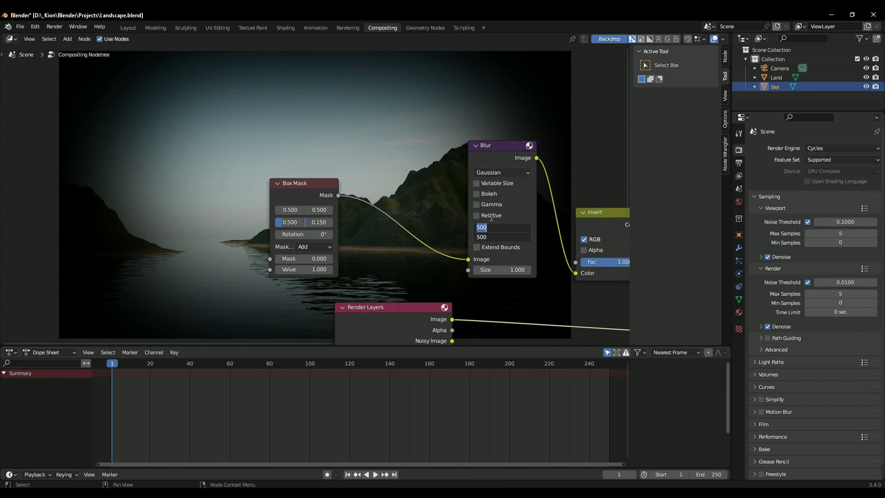
click(479, 228)
key(Return)
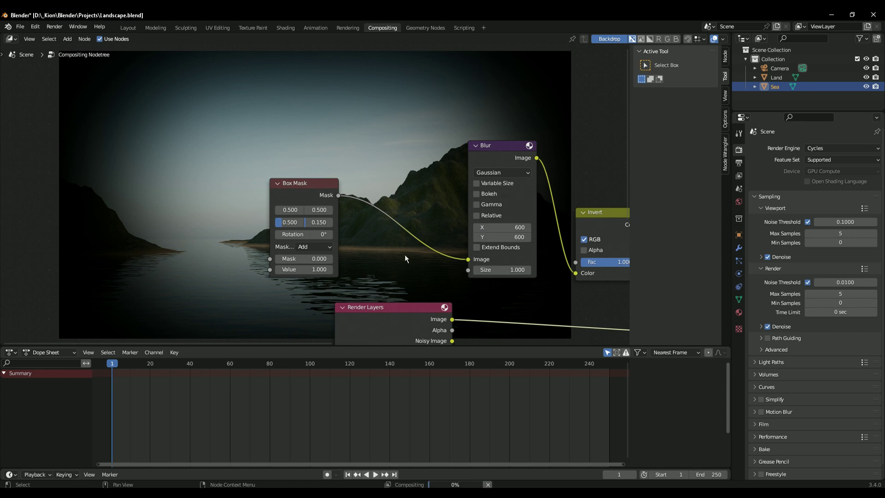
- Adjust the Box Mask to about 0.667 wide and 0.14 high, and reposition the Blur node
scroll(307, 212, down, 1)
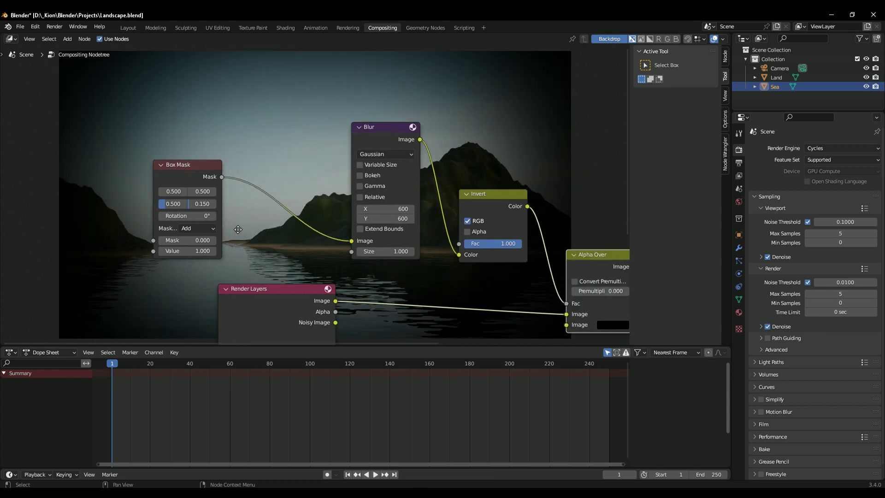
scroll(333, 228, up, 3)
scroll(333, 228, up, 3)
middle_drag(339, 206, 460, 241)
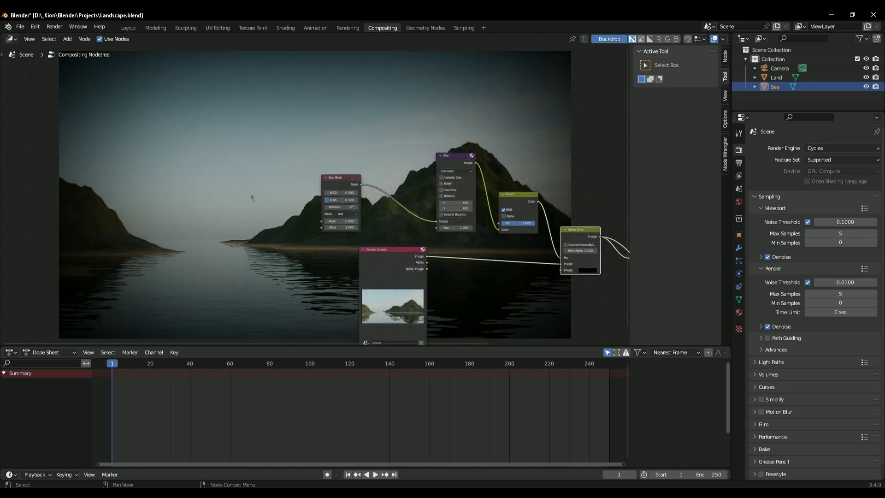
scroll(251, 193, down, 5)
mouse_move(278, 245)
middle_down()
mouse_move(263, 190)
mouse_move(282, 255)
middle_up()
scroll(300, 238, up, 5)
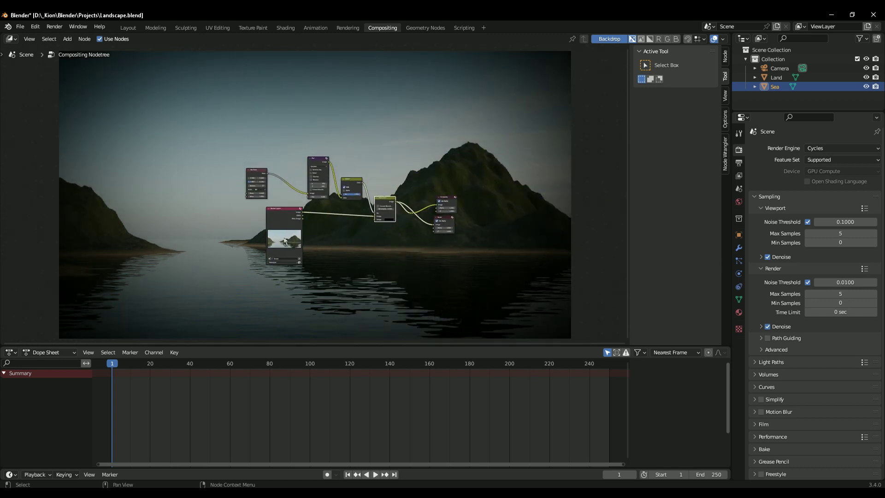
mouse_move(339, 147)
mouse_down()
mouse_move(359, 154)
mouse_move(352, 144)
mouse_up()
drag(256, 84, 283, 84)
key(shift+a)
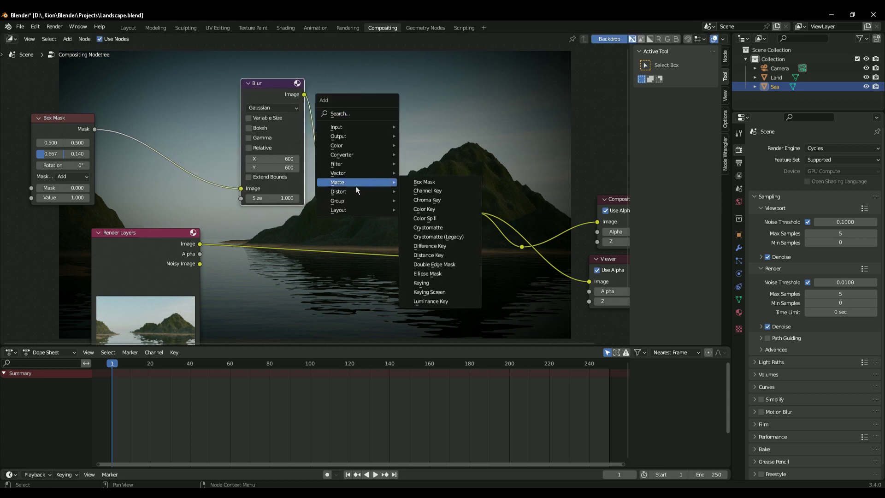
mouse_move(344, 156)
key(shift+a)
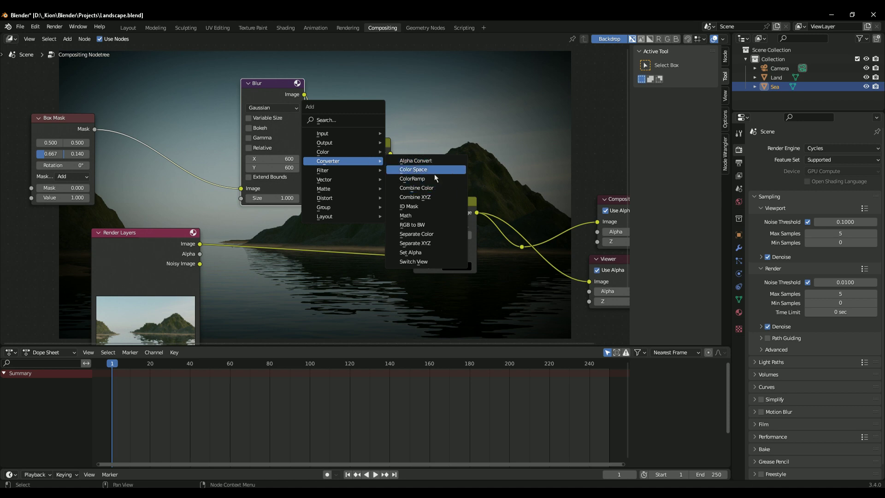
click(469, 88)
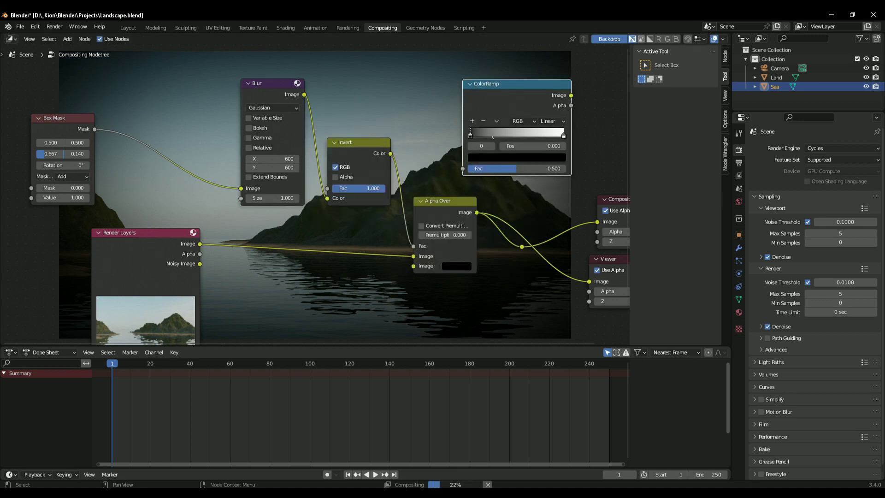
click(497, 121)
click(523, 131)
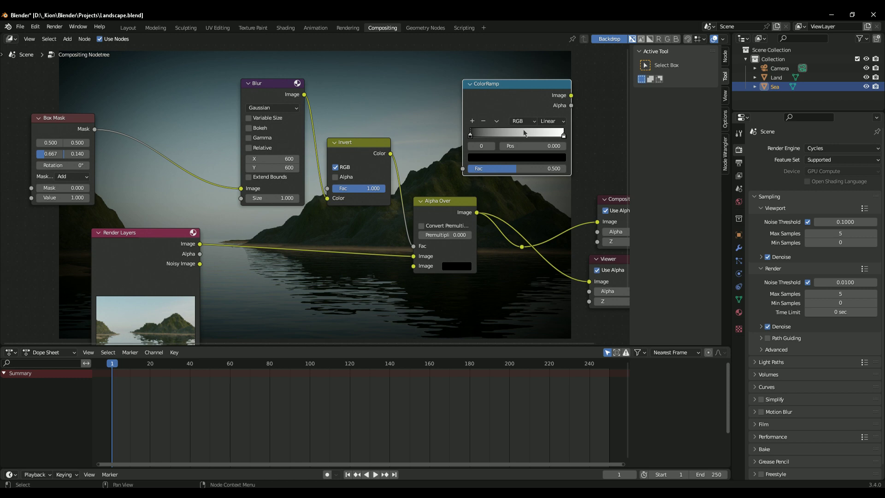
click(503, 121)
key(x)
scroll(435, 150, down, 2)
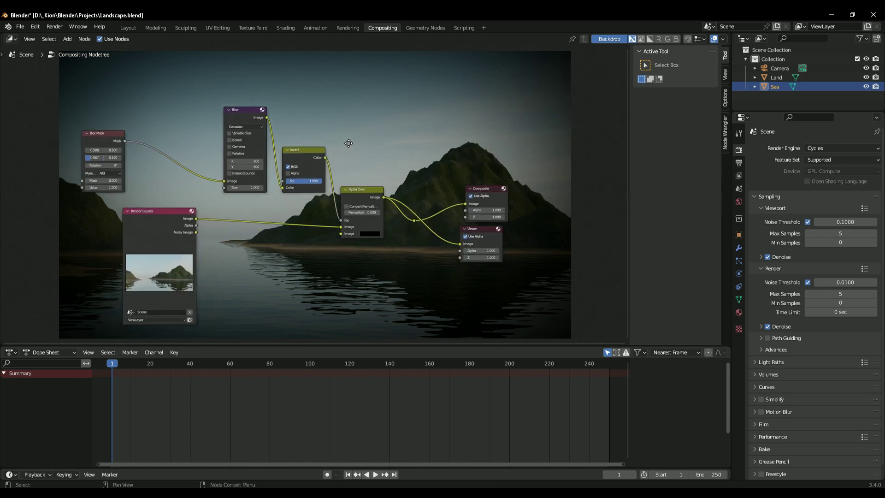
- Tidy the node layout by bringing the Box Mask and Blur closer to Invert and moving Render Layers below them
drag(82, 84, 375, 181)
scroll(427, 173, up, 3)
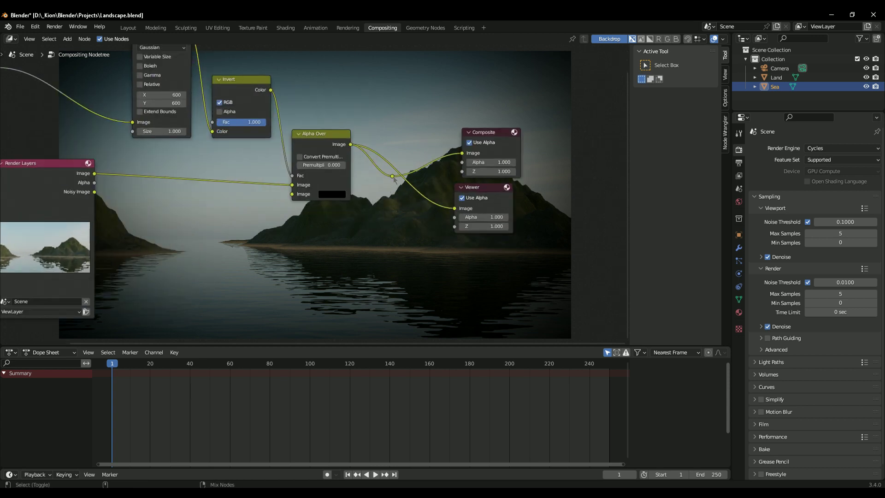
ctrl+shift+click(393, 177)
scroll(284, 194, down, 3)
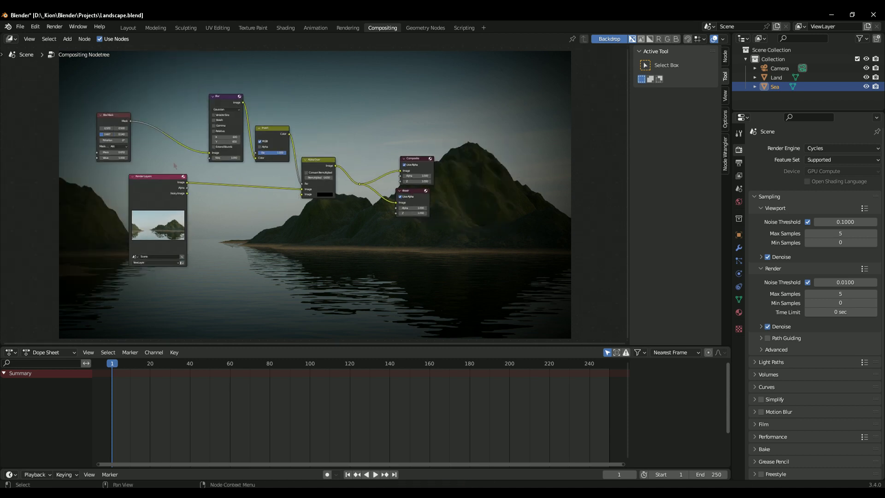
drag(170, 192, 175, 214)
drag(125, 117, 230, 126)
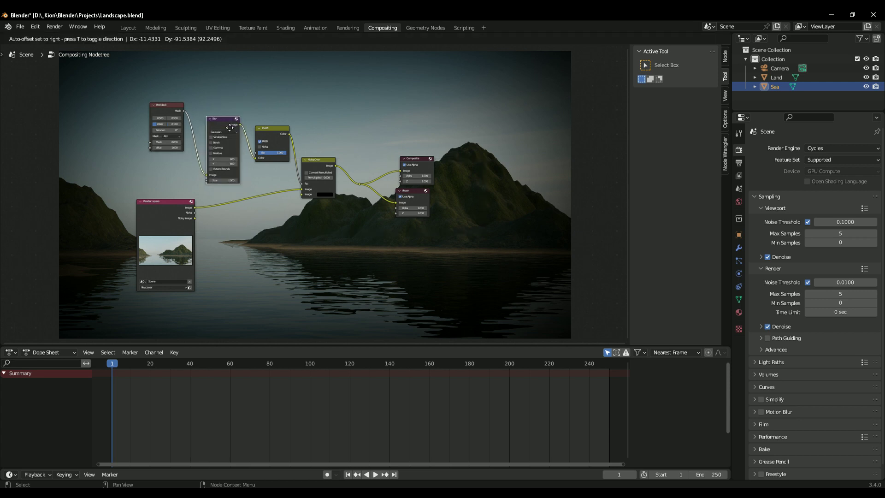
drag(159, 114, 156, 132)
click(130, 108)
- Insert a Glare node on the link between the Render Layers image and the Alpha Over node's first Image input
drag(119, 81, 335, 193)
key(shift+a)
key(shift+a)
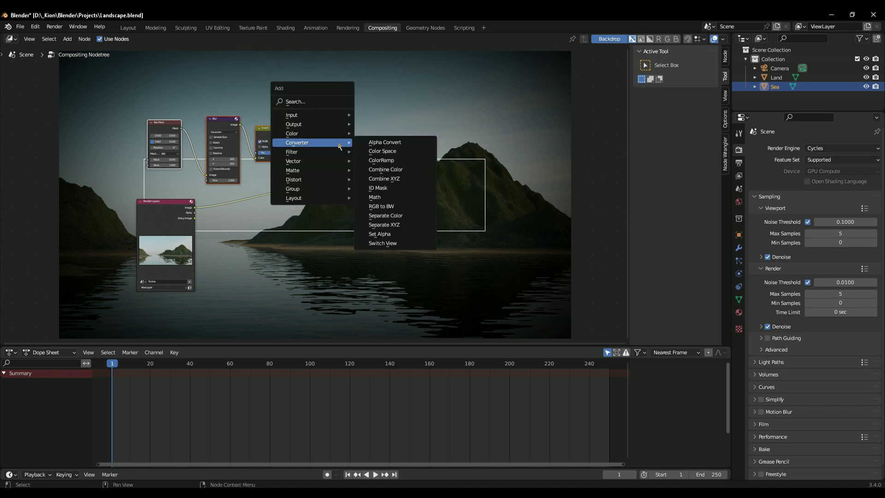
mouse_move(333, 151)
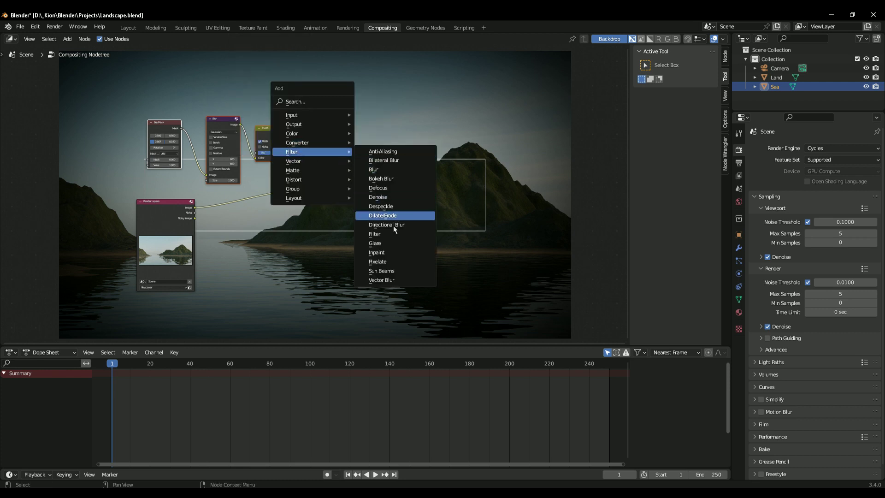
click(376, 243)
click(221, 189)
scroll(214, 216, up, 5)
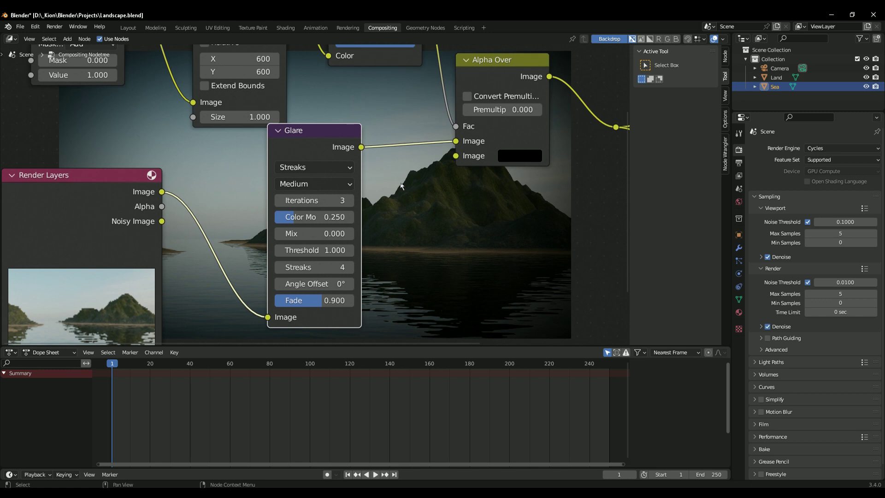
- Set the Glare type to Fog Glow and position the node between Render Layers and Alpha Over
click(336, 170)
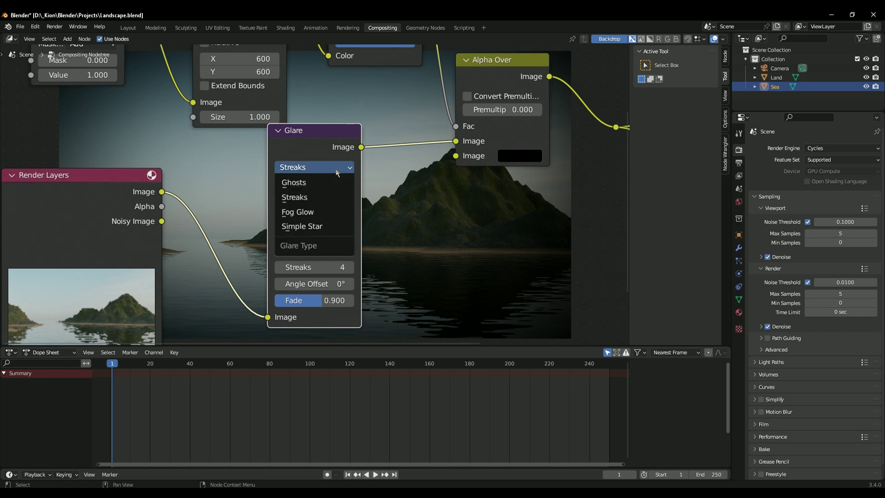
click(338, 212)
drag(322, 236, 330, 232)
drag(297, 139, 343, 165)
scroll(417, 249, down, 4)
middle_drag(417, 250, 411, 215)
scroll(411, 214, down, 5)
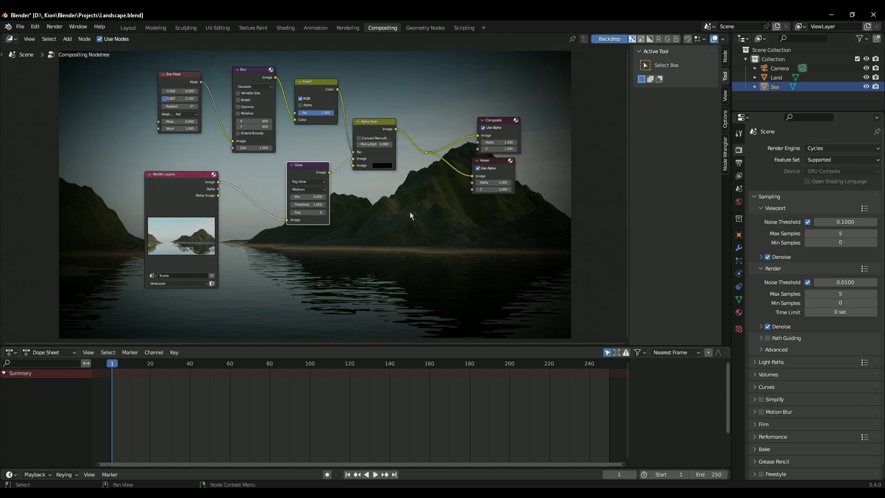
middle_drag(330, 184, 315, 187)
drag(174, 71, 495, 238)
click(498, 240)
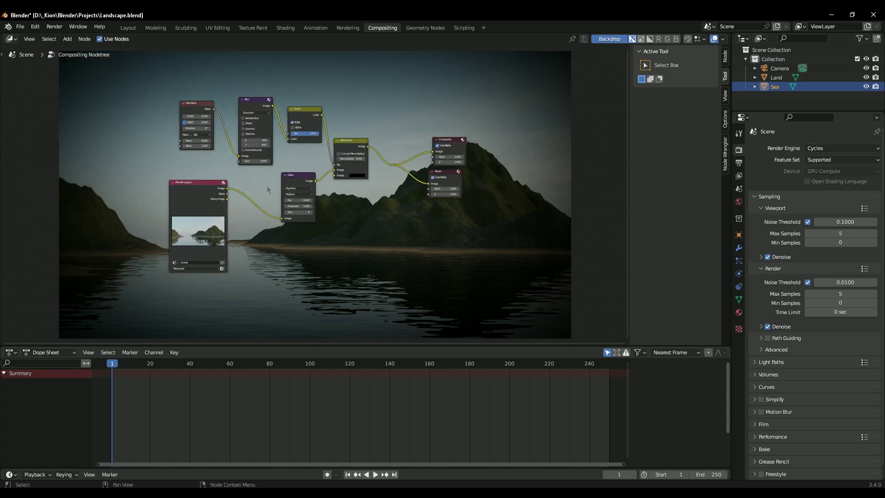
- Switch to the Rendering workspace and display the Viewer Node image to inspect the composite up close
click(347, 27)
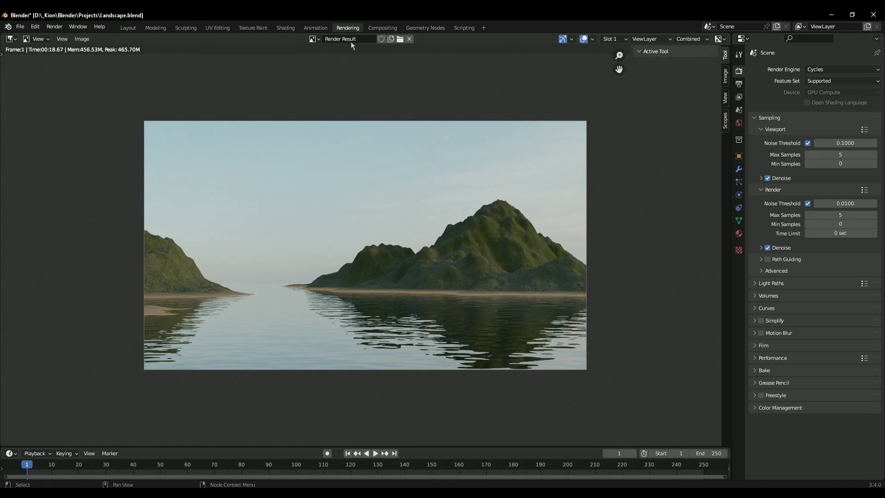
click(313, 40)
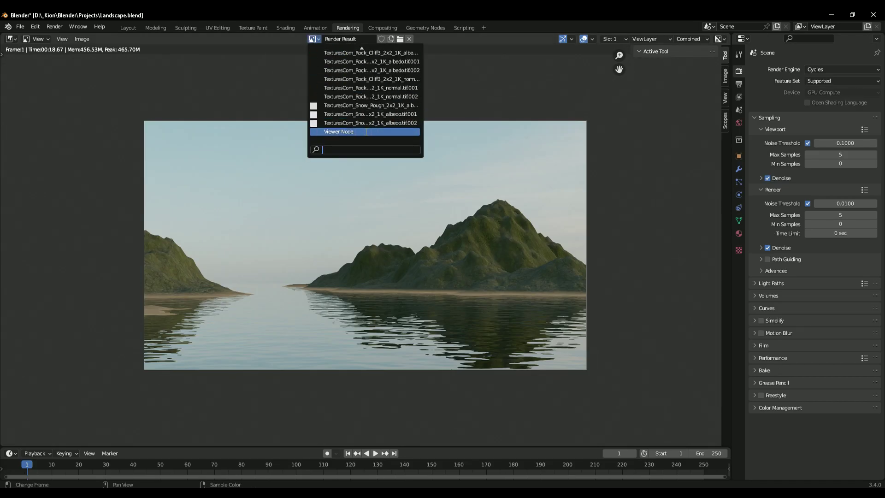
click(367, 132)
scroll(387, 212, up, 2)
scroll(387, 213, down, 2)
scroll(388, 215, up, 2)
- Compare the raw Render Result with the composited Viewer Node image, ending on the Viewer Node
click(316, 40)
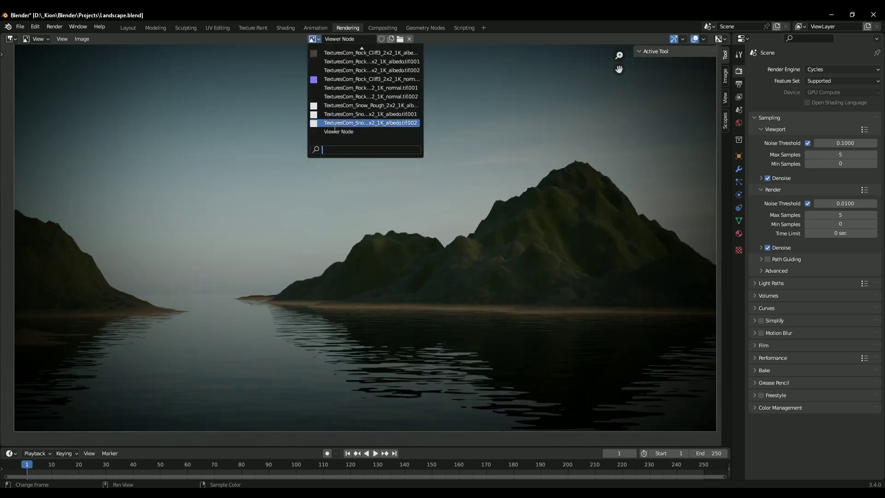
scroll(339, 69, up, 5)
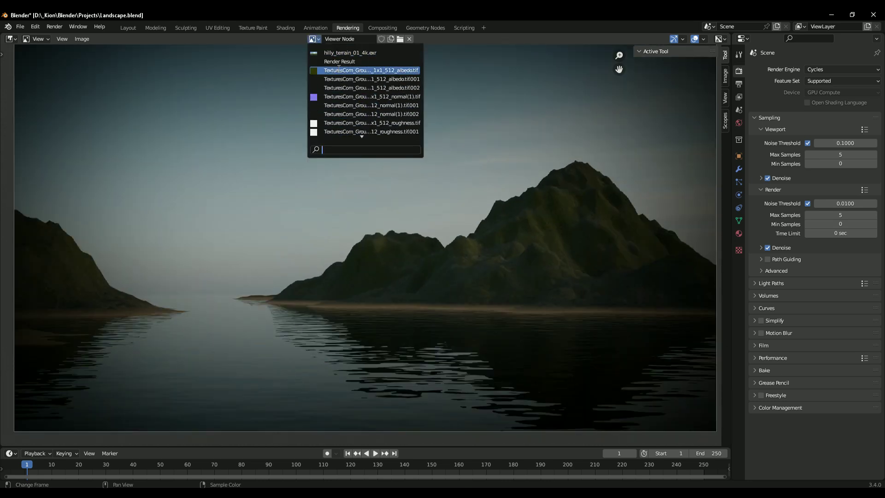
click(339, 62)
click(313, 39)
scroll(352, 123, down, 6)
scroll(353, 123, down, 1)
click(353, 132)
scroll(346, 279, down, 6)
scroll(342, 250, up, 5)
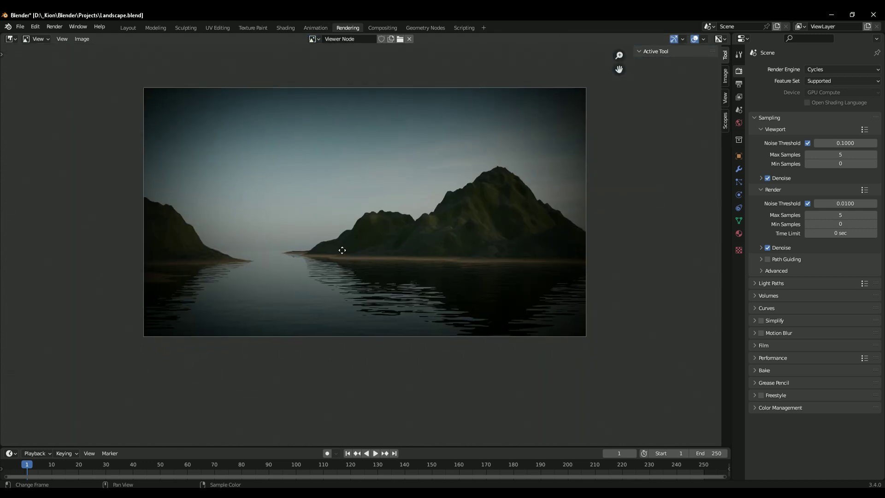
scroll(342, 250, up, 2)
scroll(339, 249, down, 1)
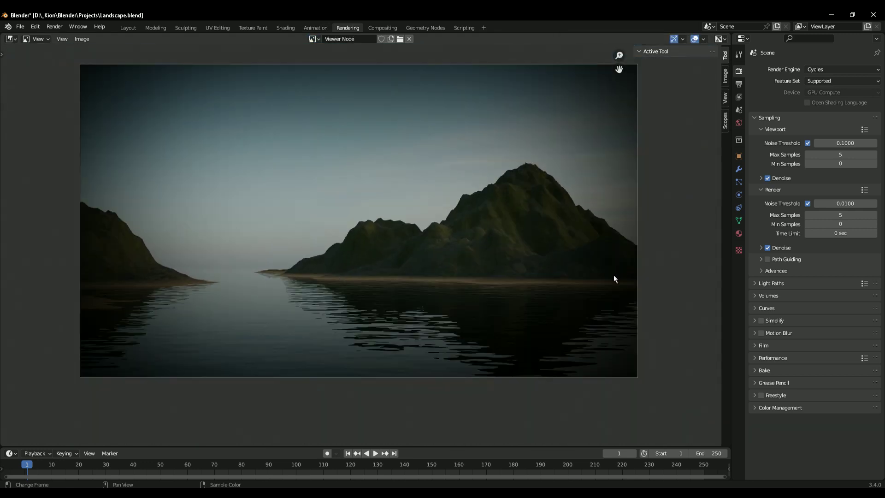